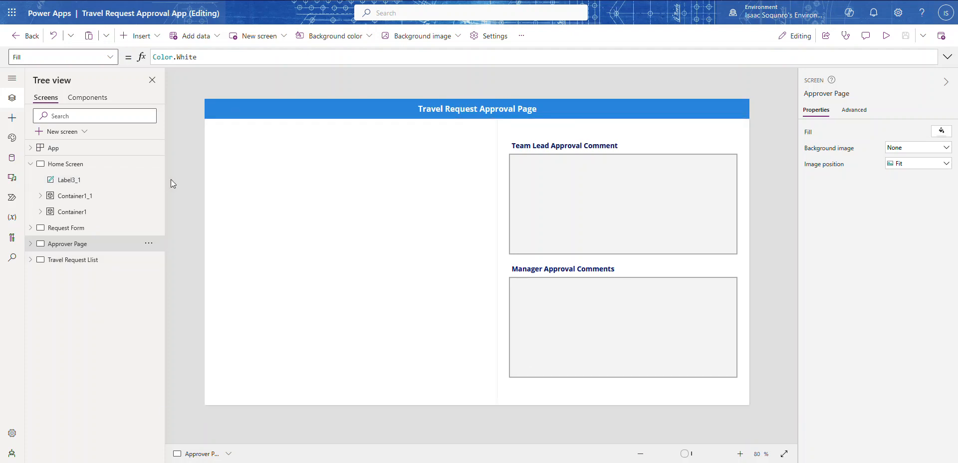
Preview the Travel Request Llist screen and look through the travel request rows, their columns and statuses.
click(69, 264)
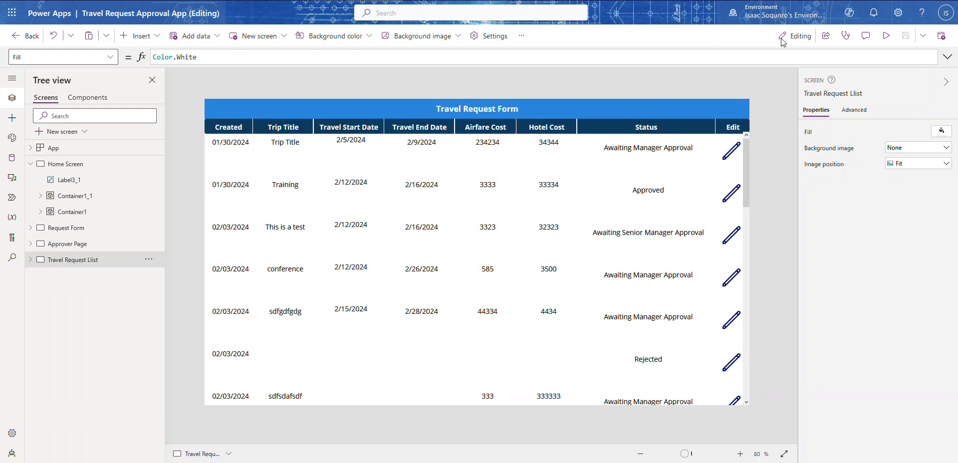
click(886, 35)
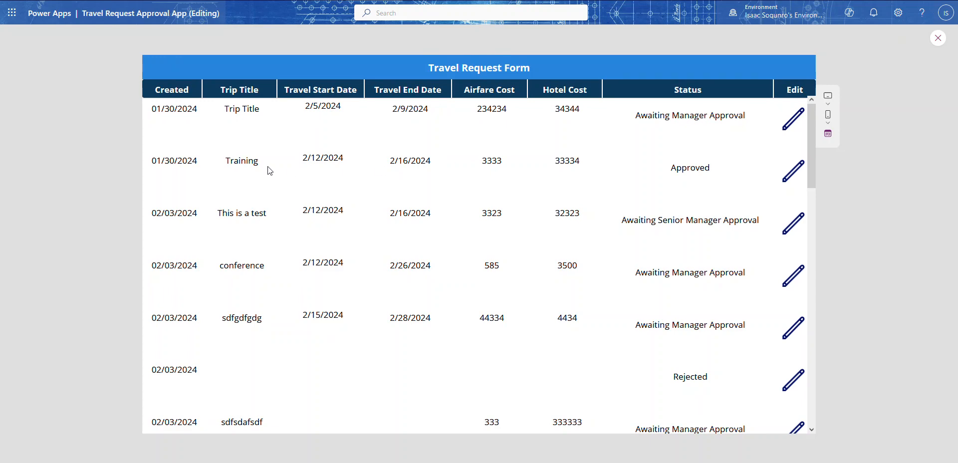
scroll(369, 155, down, 10)
scroll(378, 156, up, 10)
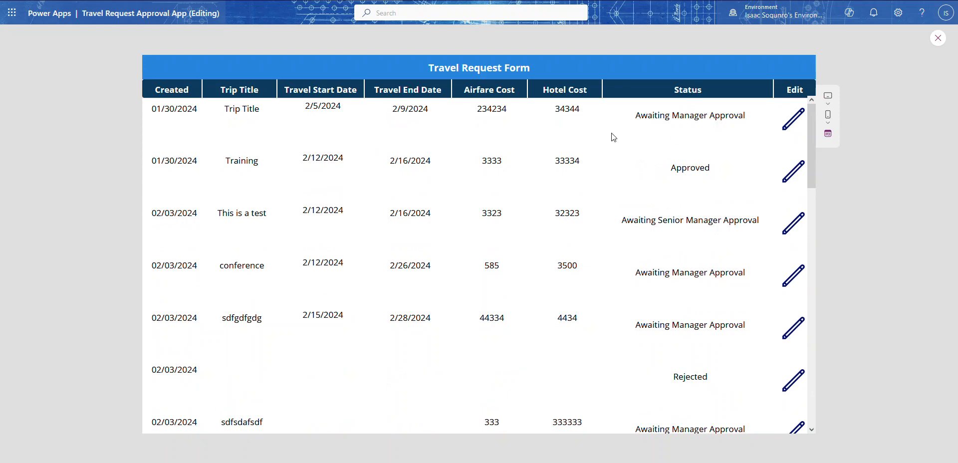
scroll(645, 143, down, 5)
scroll(686, 149, up, 5)
scroll(770, 195, down, 5)
scroll(770, 196, down, 8)
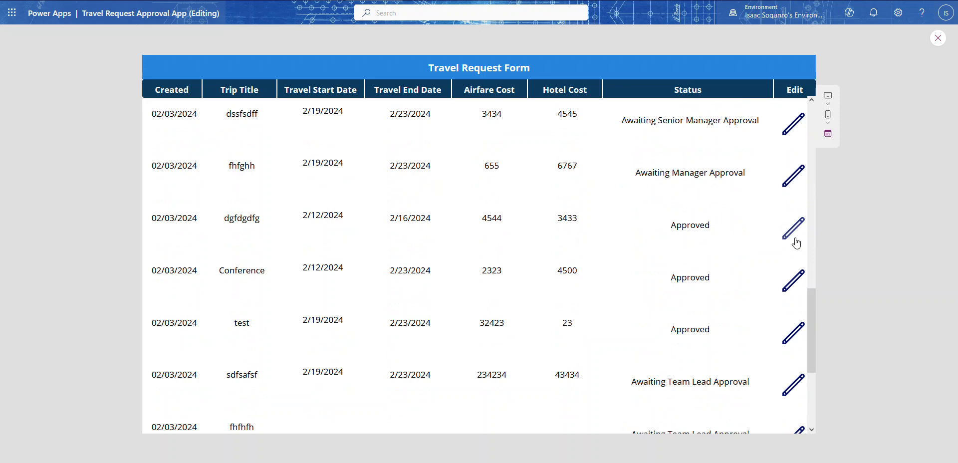
scroll(788, 225, up, 12)
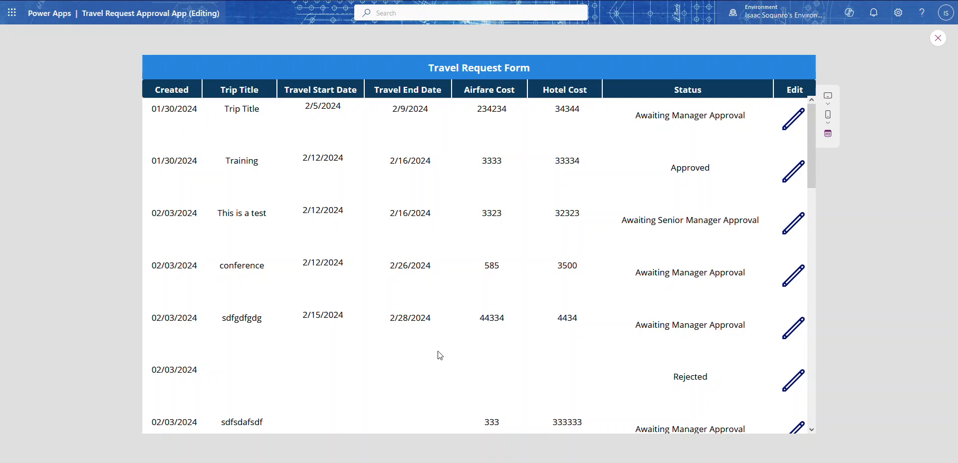
click(938, 38)
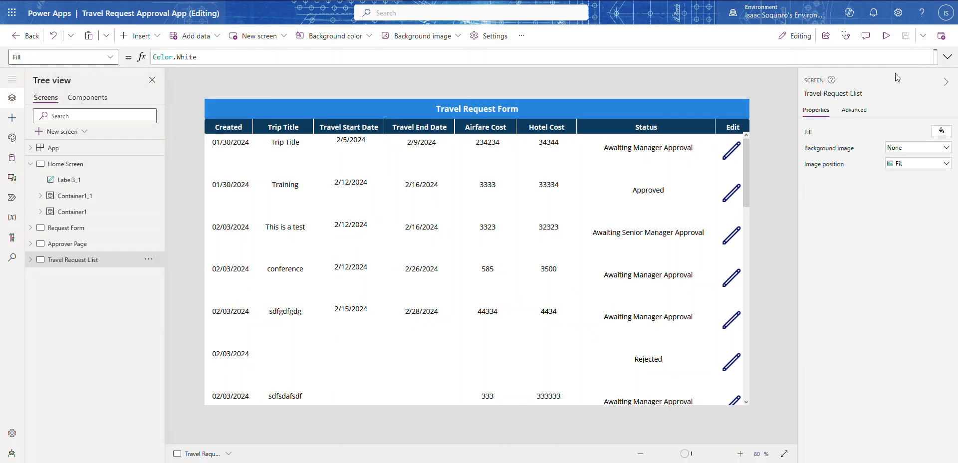
Examine the gallery, the header container with its Travel Start Date and Created labels, and the created-date label in the rows.
click(339, 219)
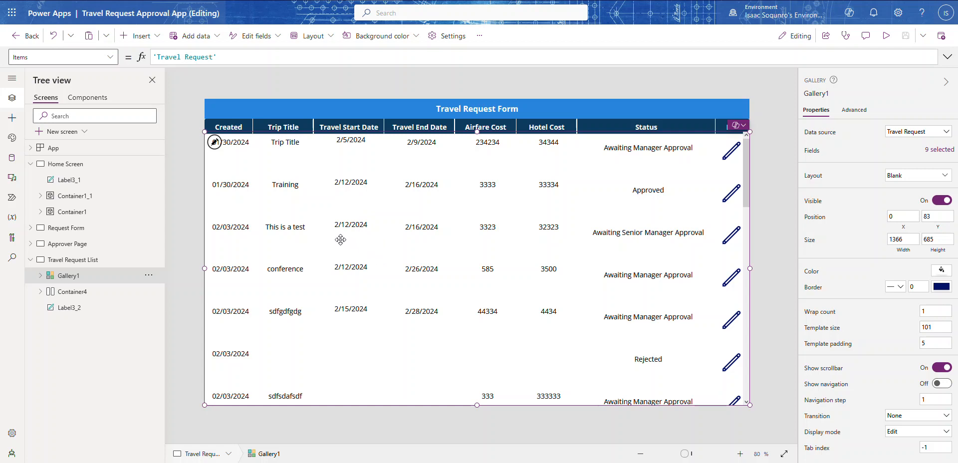
click(40, 293)
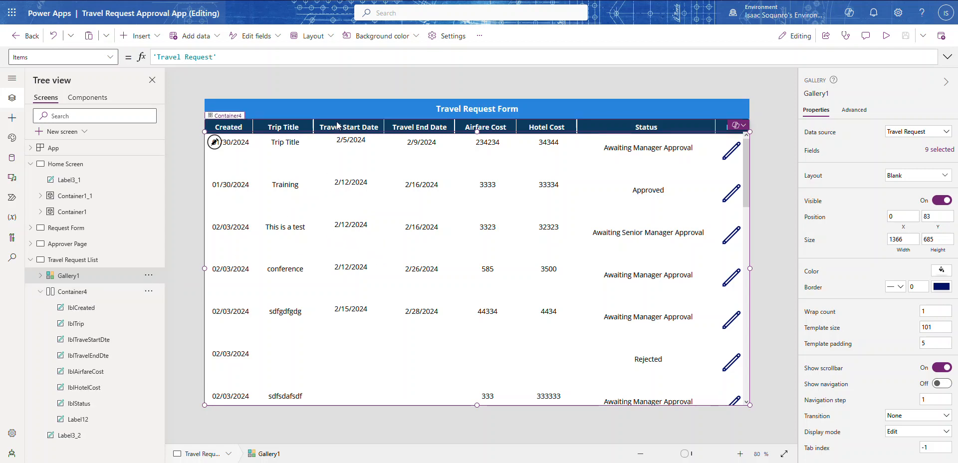
click(336, 129)
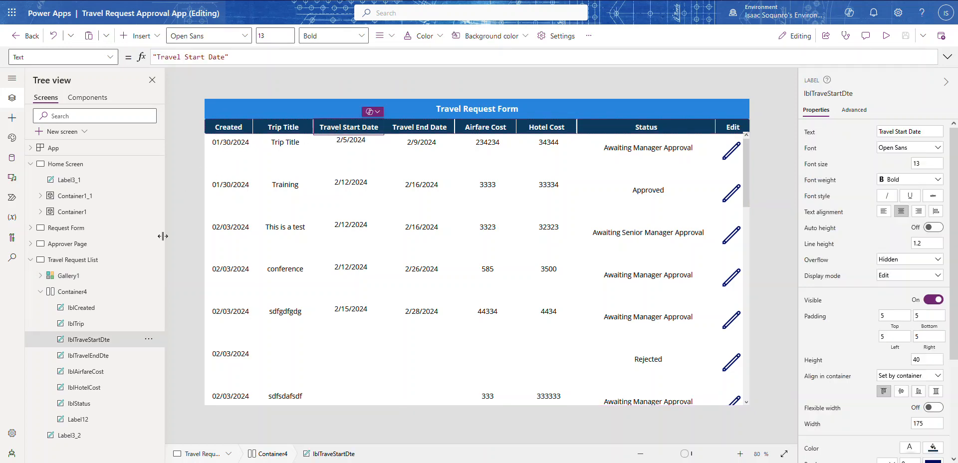
click(59, 293)
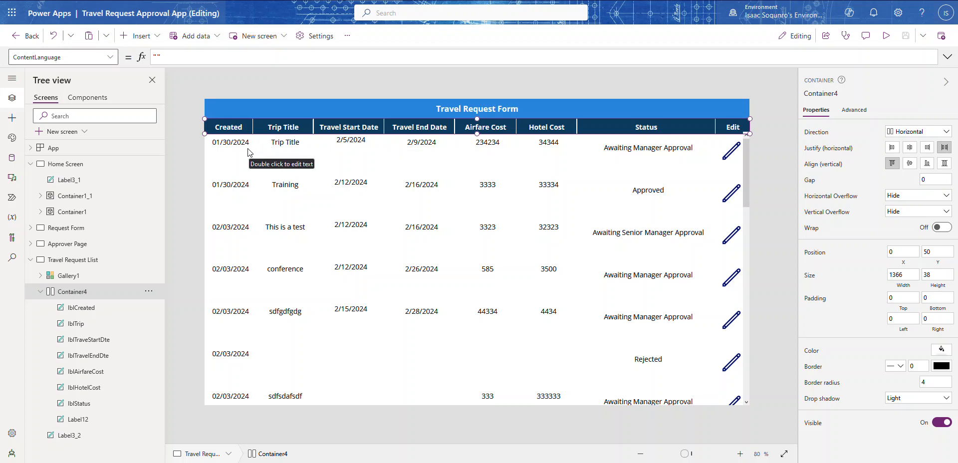
click(234, 131)
click(232, 145)
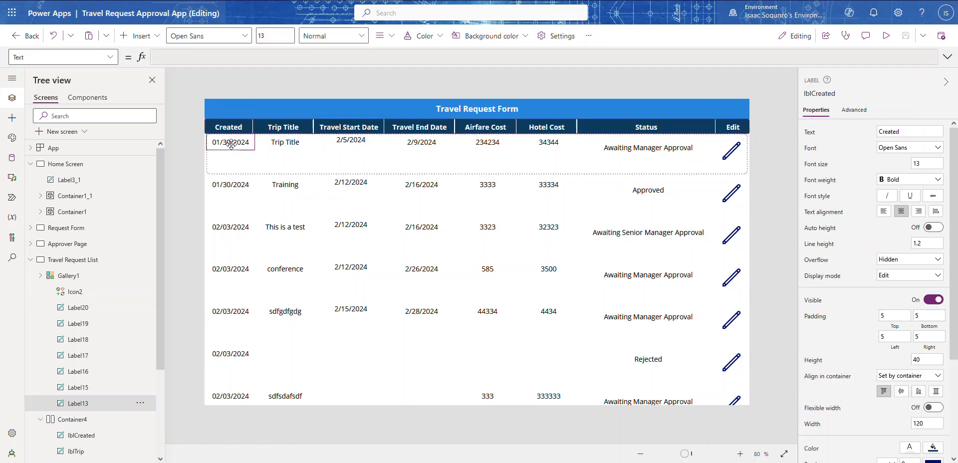
click(232, 128)
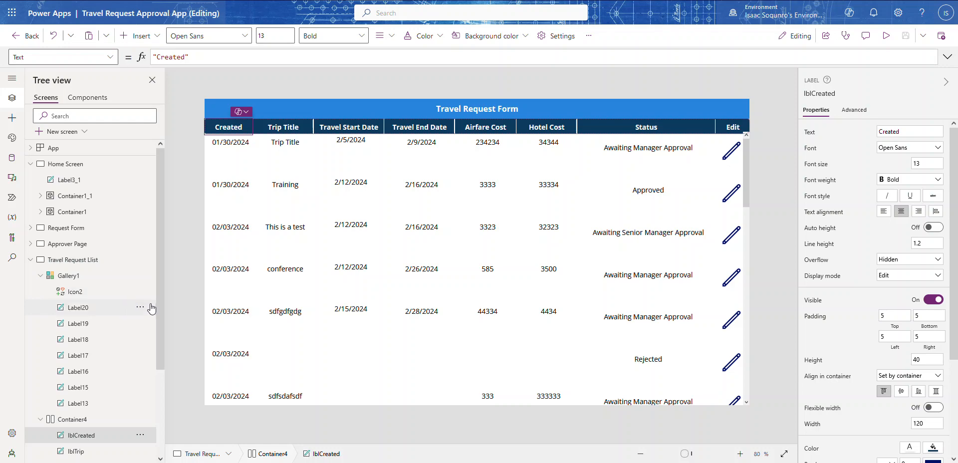
Reorder the Created header label one position to the right within its container.
click(140, 309)
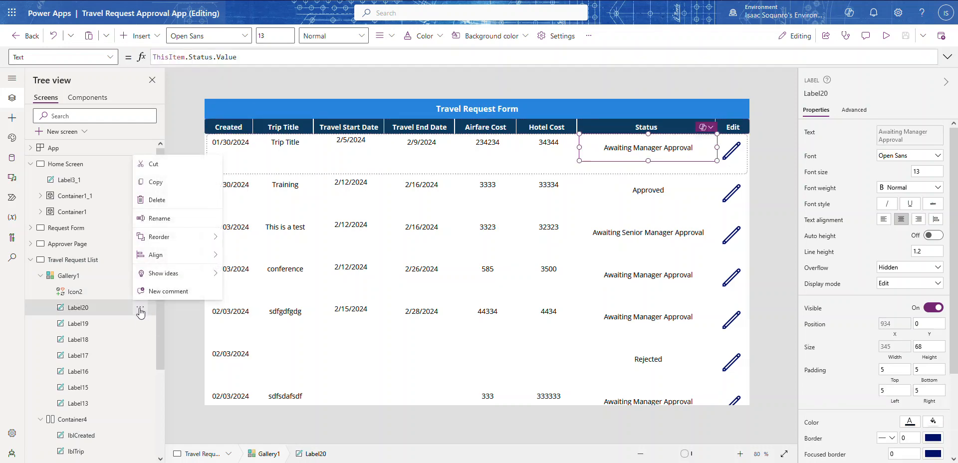
mouse_move(194, 238)
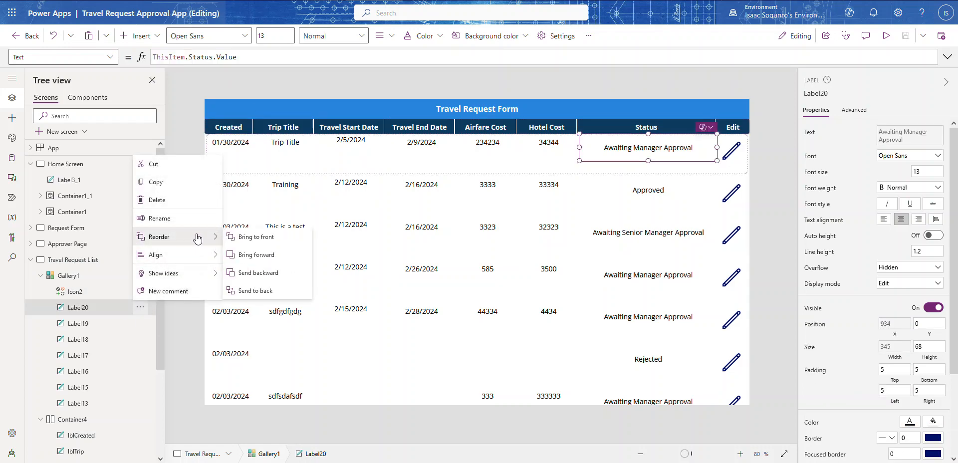
right_click(234, 129)
mouse_move(282, 137)
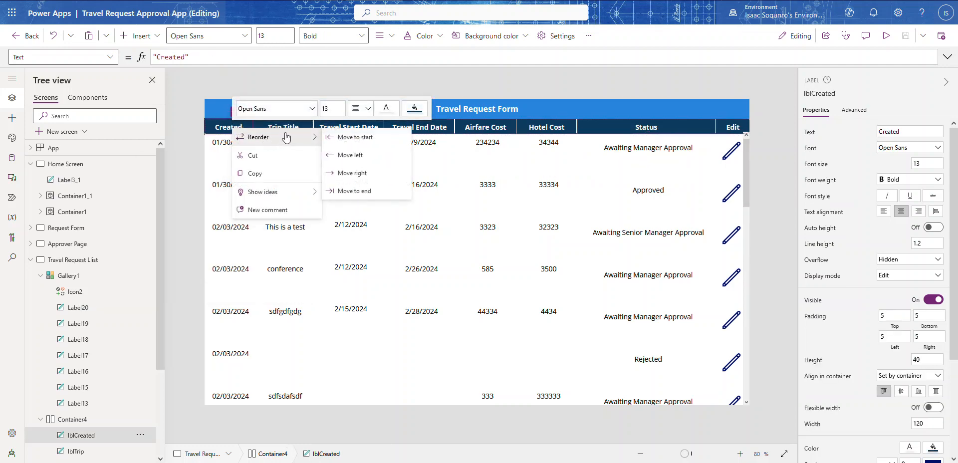
click(352, 175)
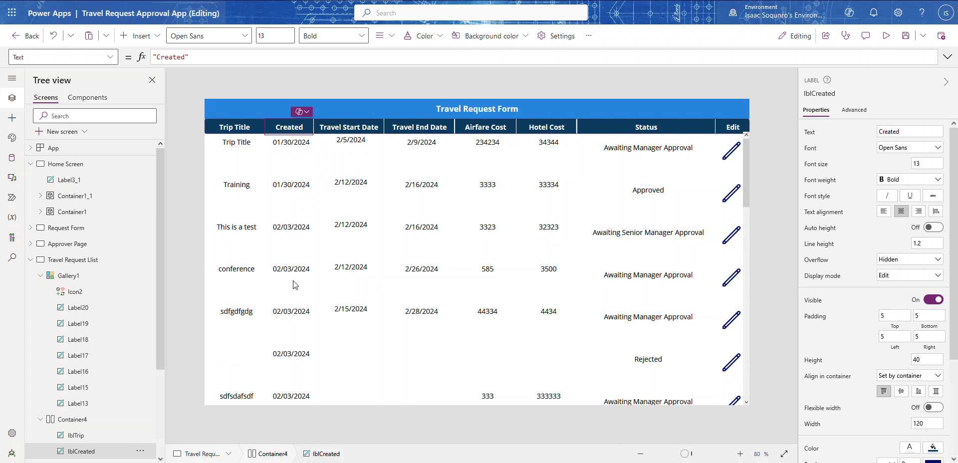
Move the Created header label to the start of its container.
right_click(288, 129)
mouse_move(319, 139)
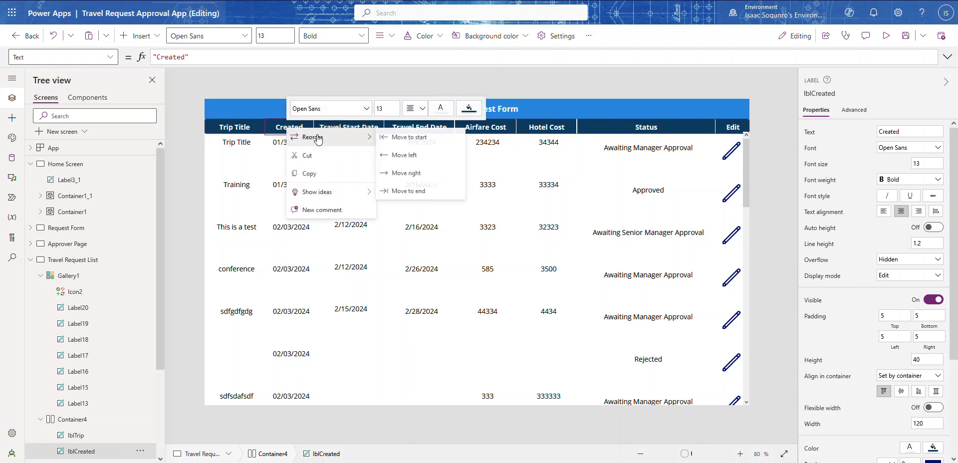
click(406, 137)
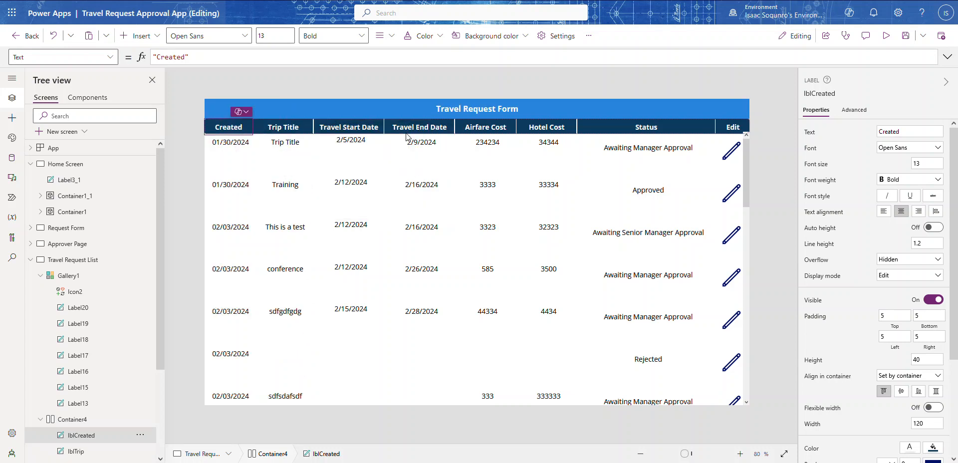
Examine the gallery's row template and display the Width formula of the created-date label in the first row.
click(374, 215)
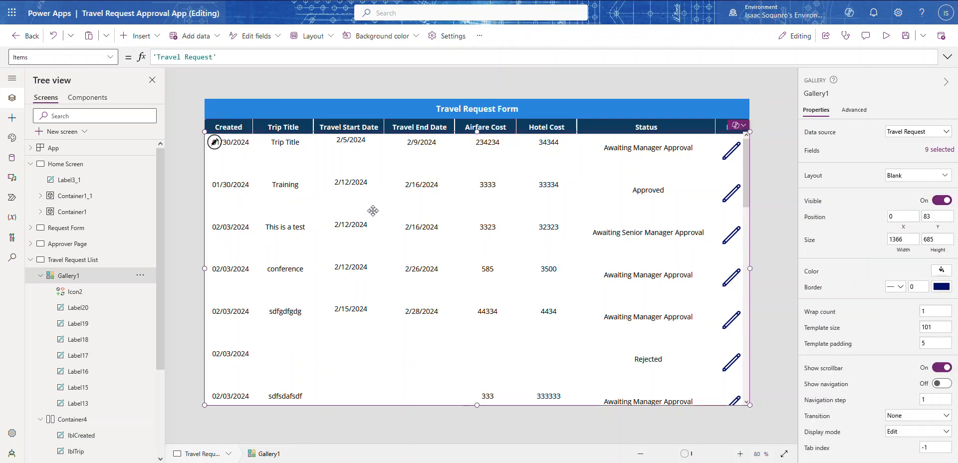
click(215, 144)
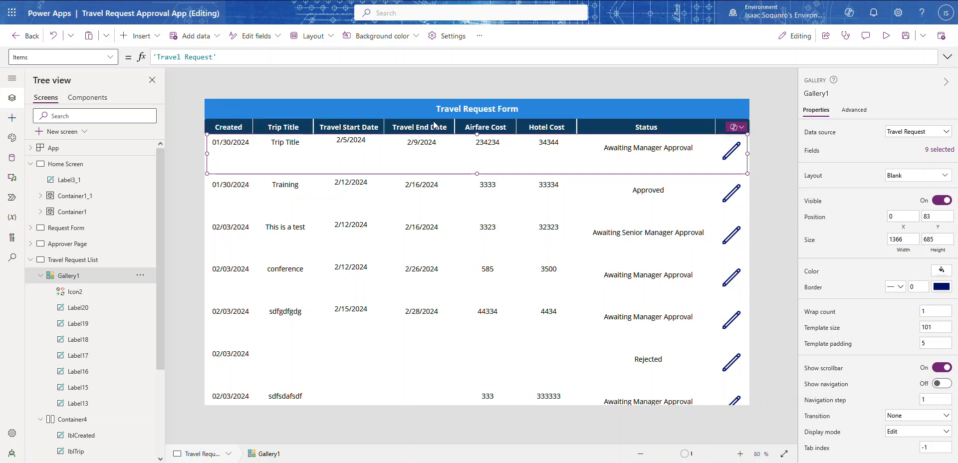
click(224, 145)
click(220, 129)
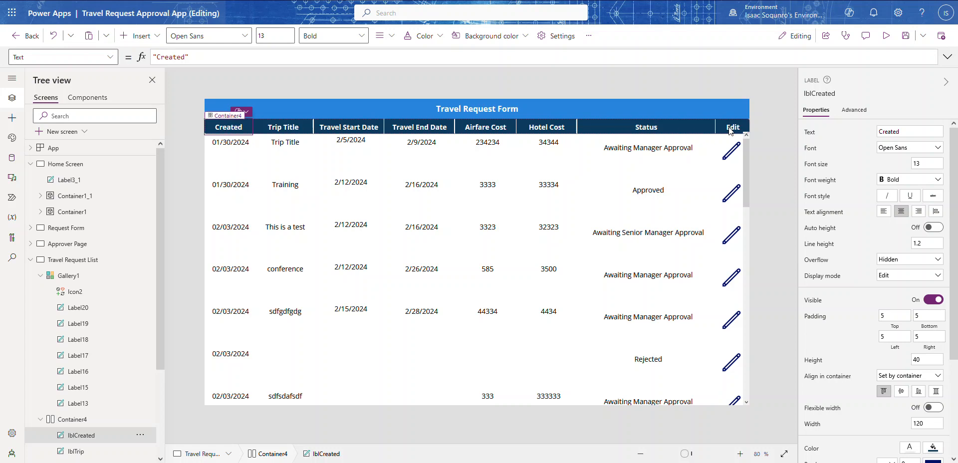
click(231, 143)
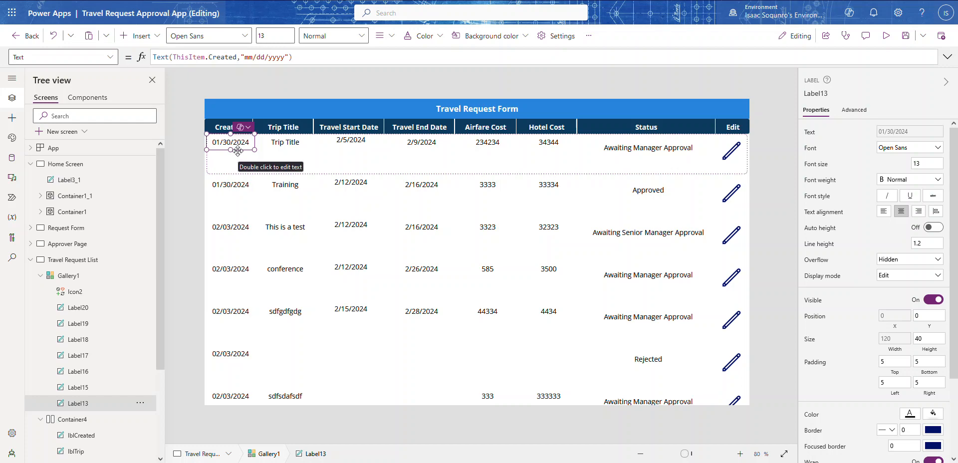
click(111, 58)
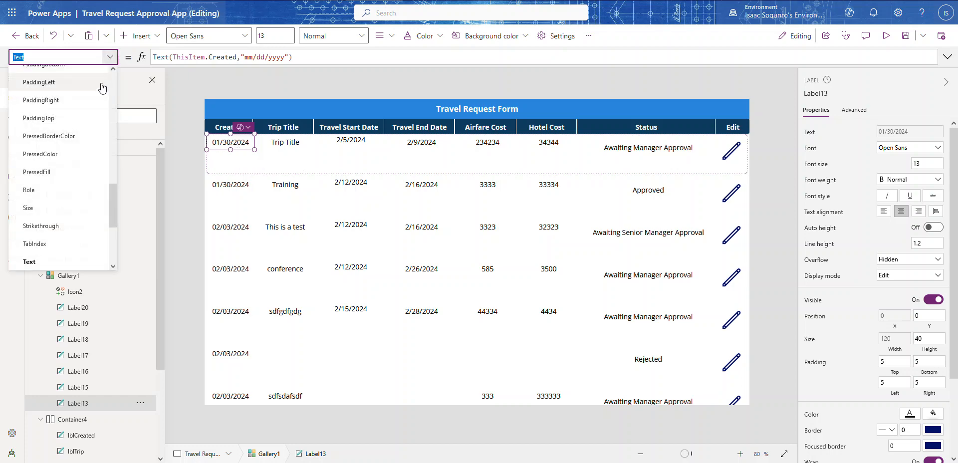
scroll(70, 192, down, 5)
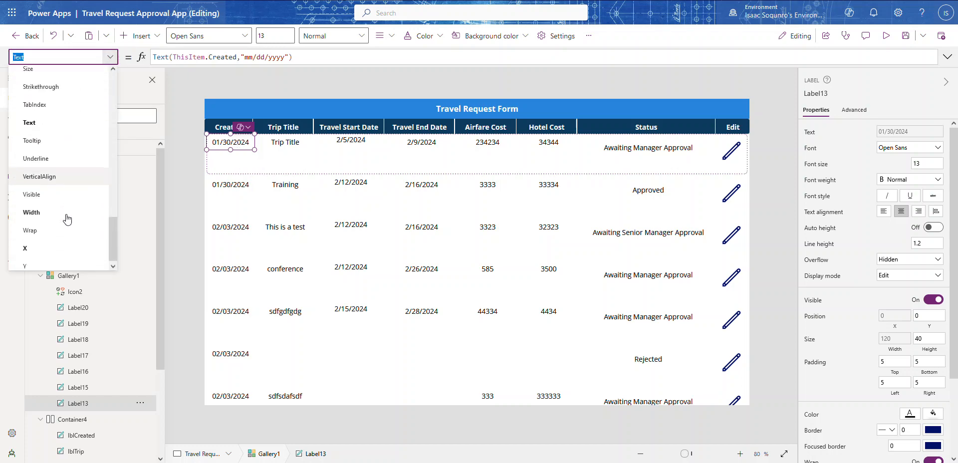
click(31, 208)
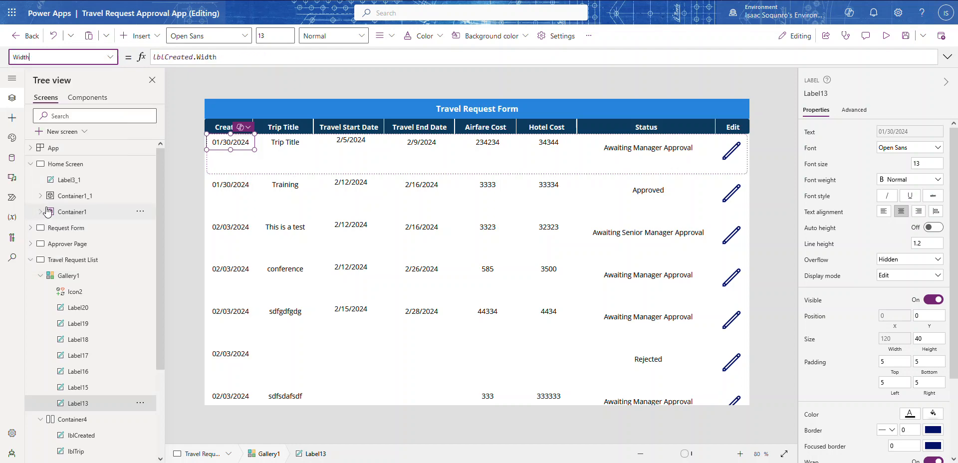
Check the control name of the Created header label and display the X formula of the created-date label in the first row.
click(223, 131)
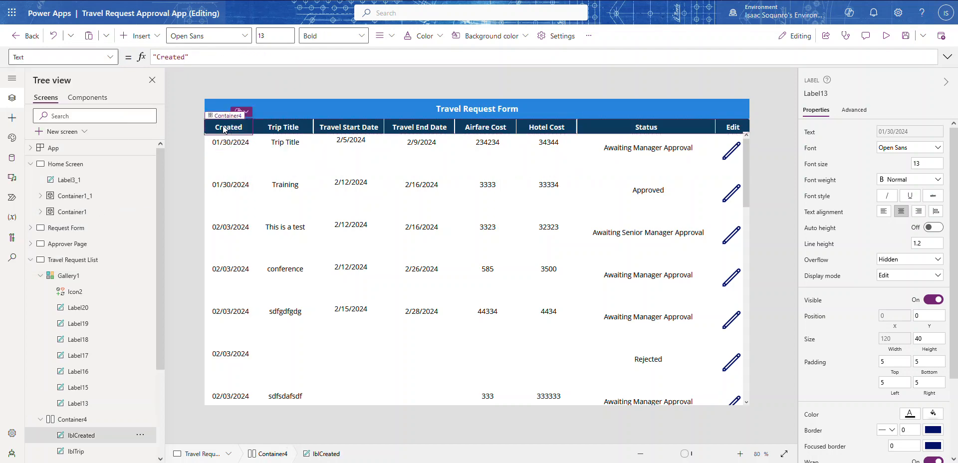
click(829, 93)
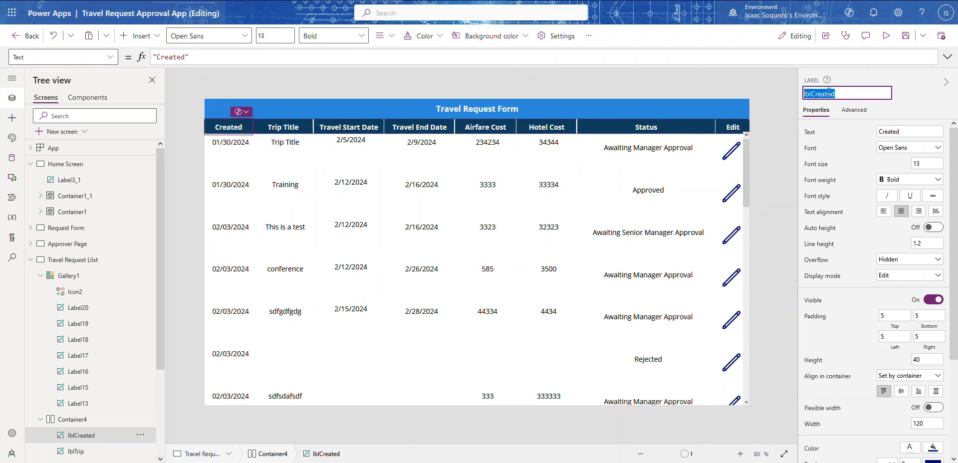
click(228, 143)
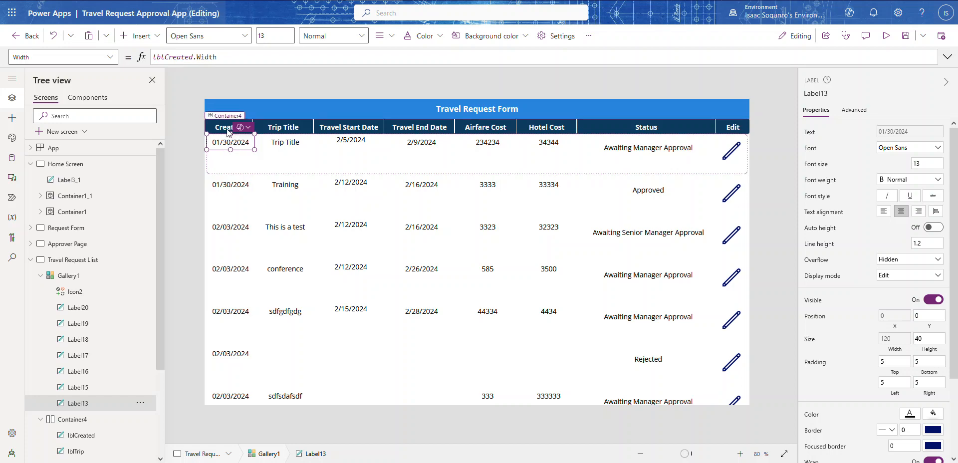
click(60, 57)
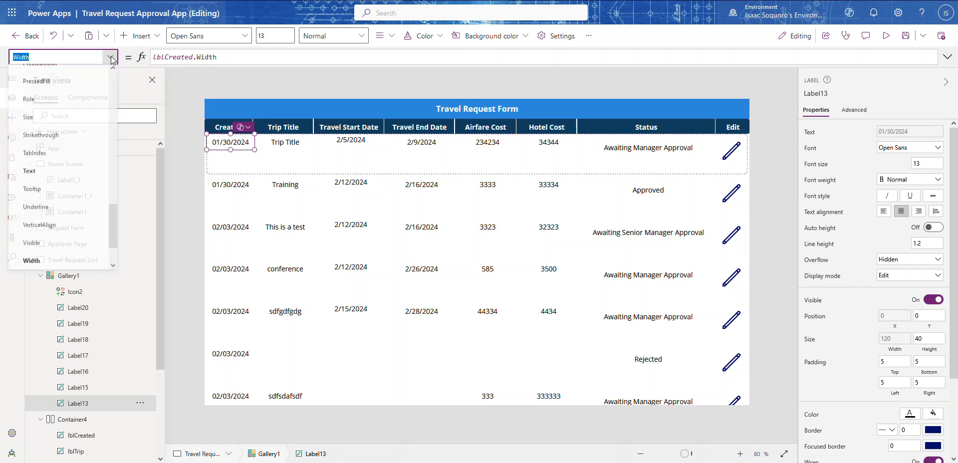
scroll(71, 174, down, 5)
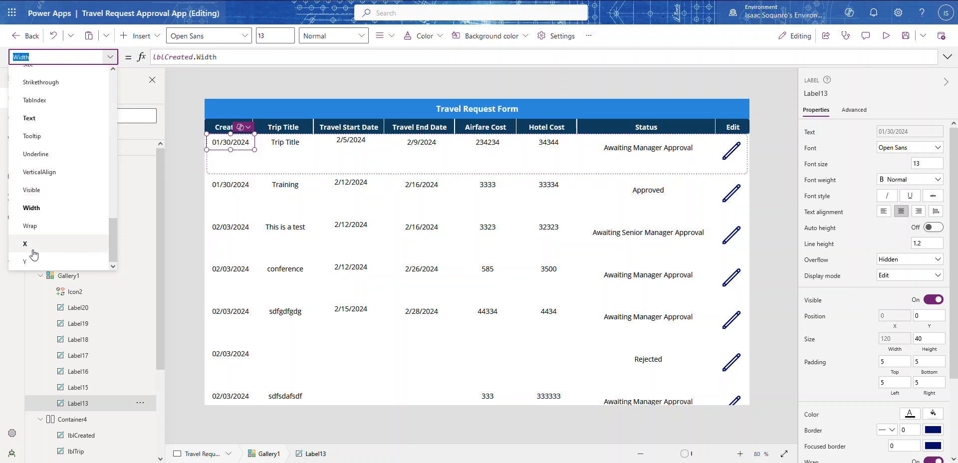
click(31, 248)
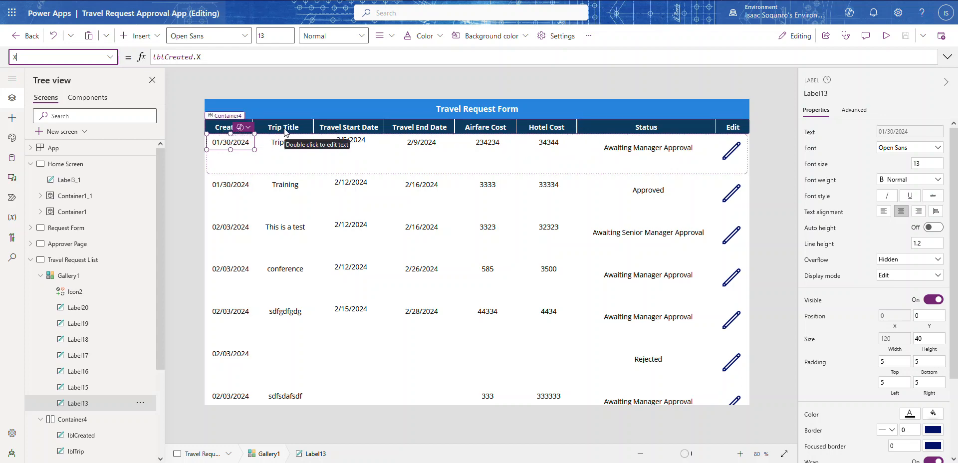
Inspect the Status, Hotel Cost, Travel End Date and Travel Start Date header labels one after another.
click(626, 127)
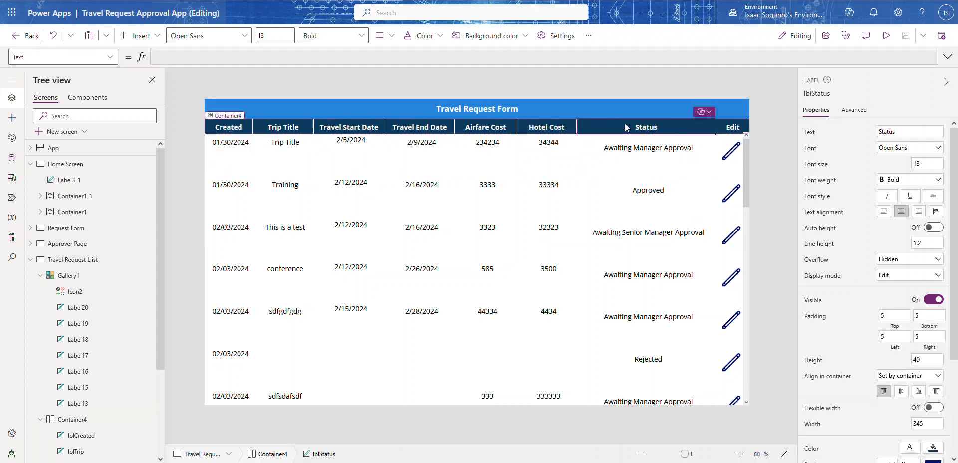
click(557, 131)
click(402, 131)
click(327, 129)
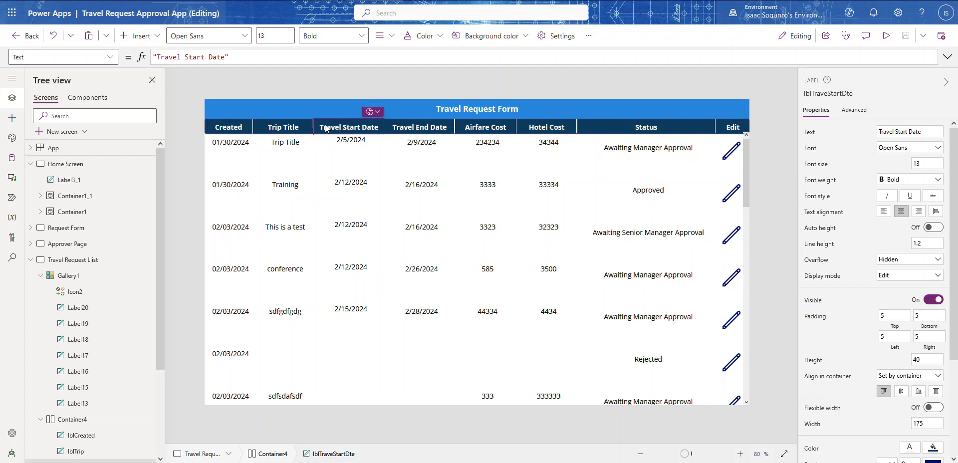
Reorder the Created header label two places to the right so it follows Travel Start Date.
click(242, 130)
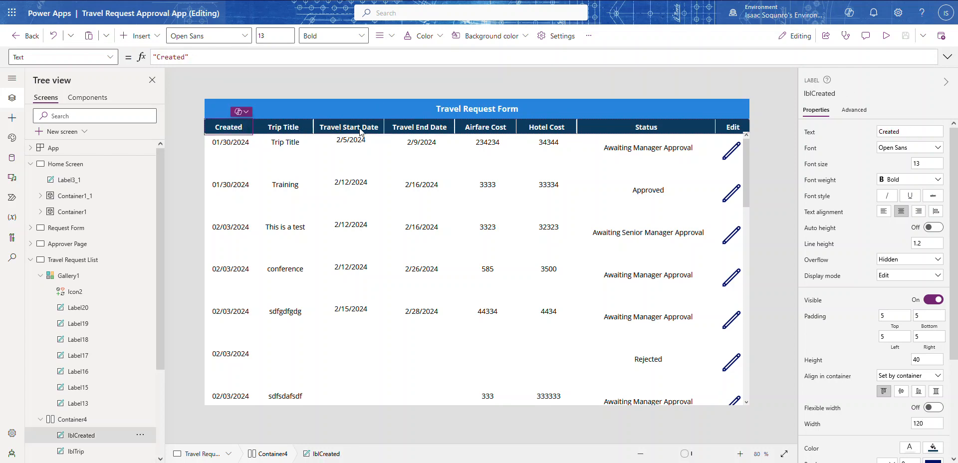
right_click(242, 127)
mouse_move(309, 138)
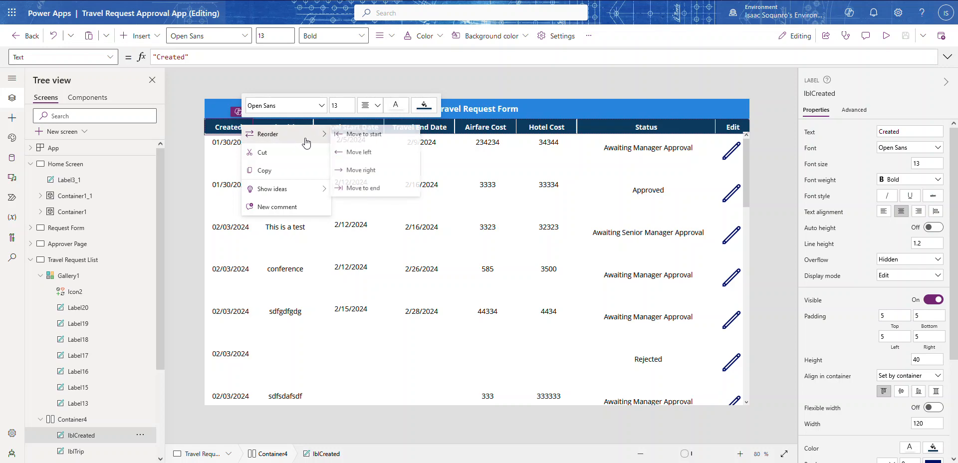
click(363, 170)
right_click(308, 131)
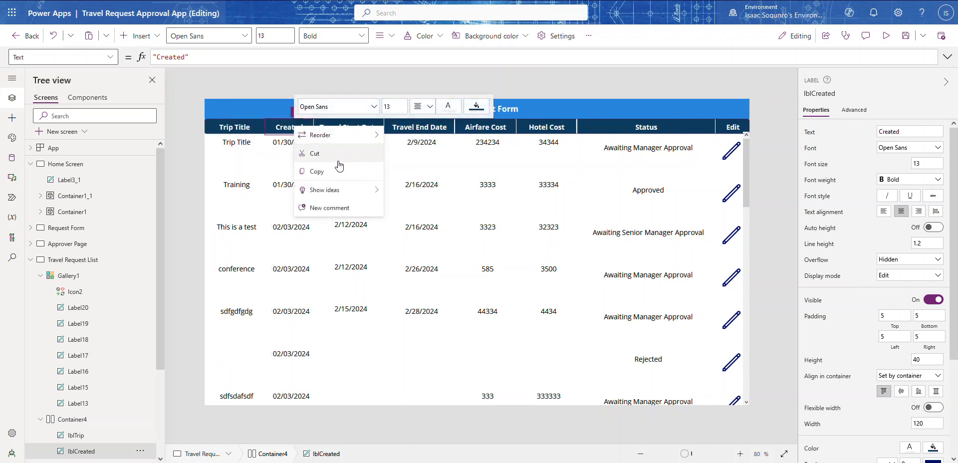
mouse_move(337, 135)
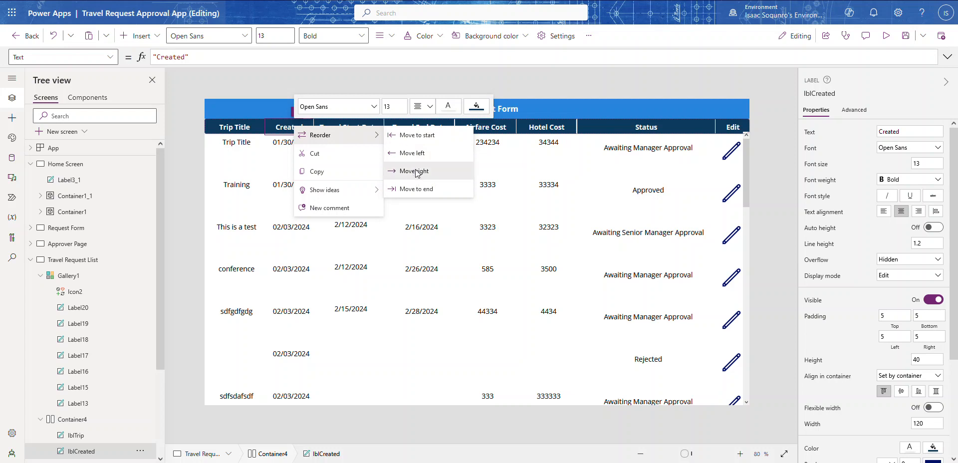
click(415, 171)
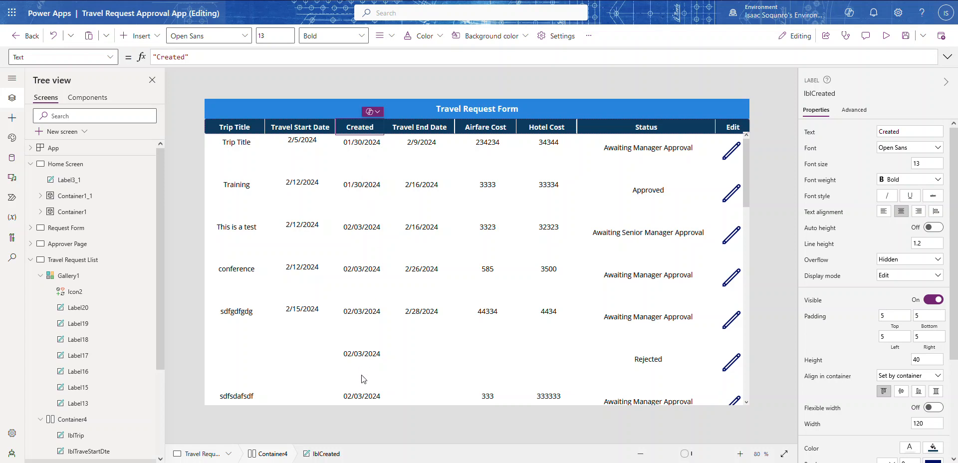
Collapse the travel request list screen in the tree and add a new blank screen to the app.
click(32, 261)
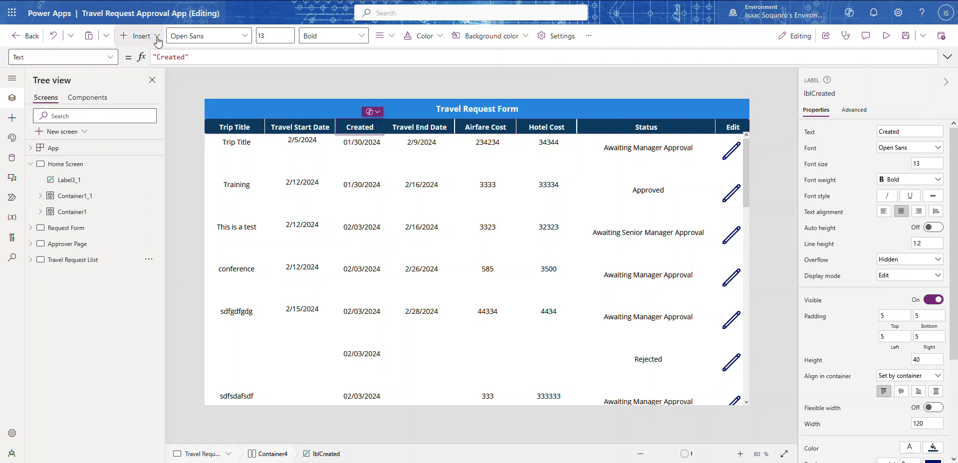
click(81, 132)
click(85, 217)
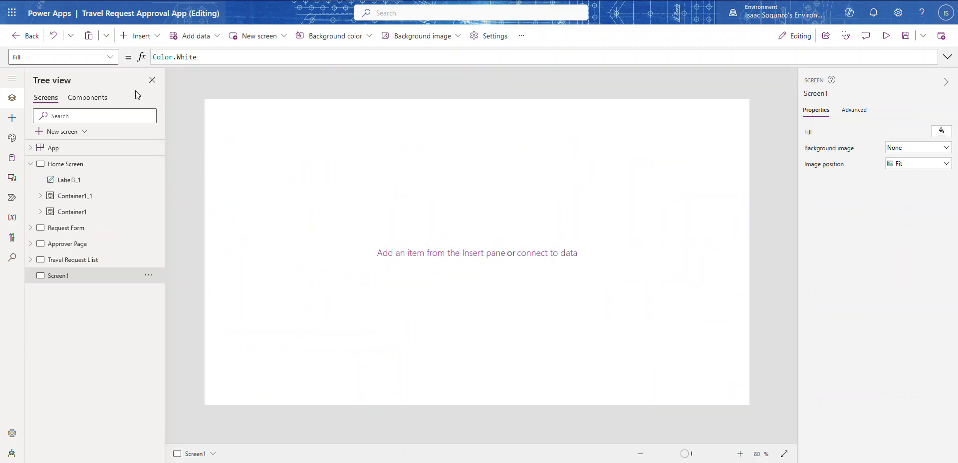
Insert a horizontal container on the blank screen, place it at X 0, Y 0 and reduce its height to 92.
click(155, 37)
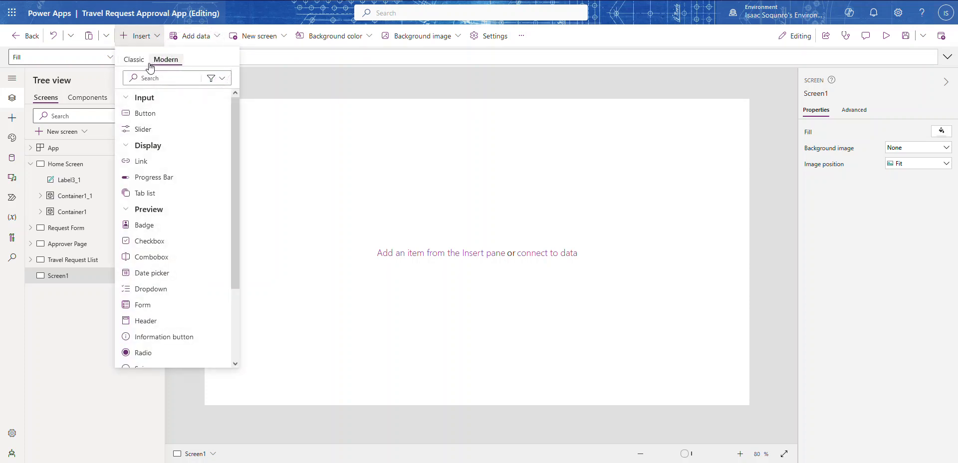
click(134, 59)
click(148, 79)
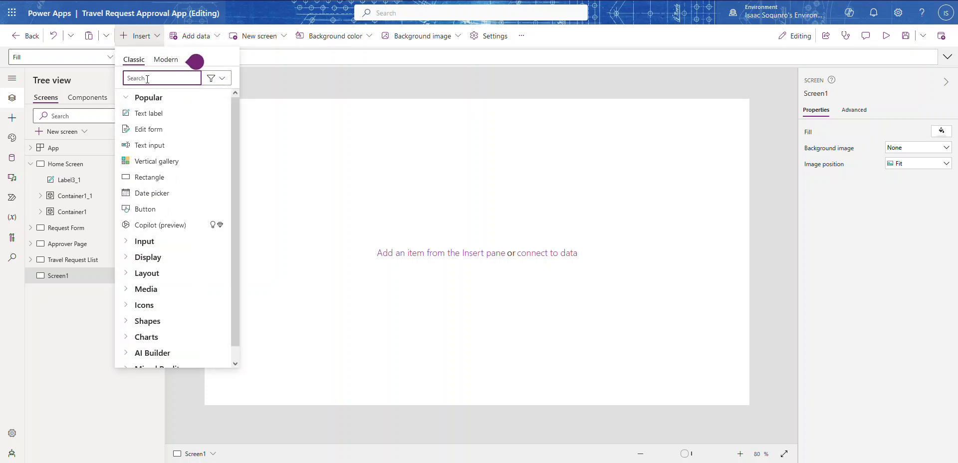
text(con)
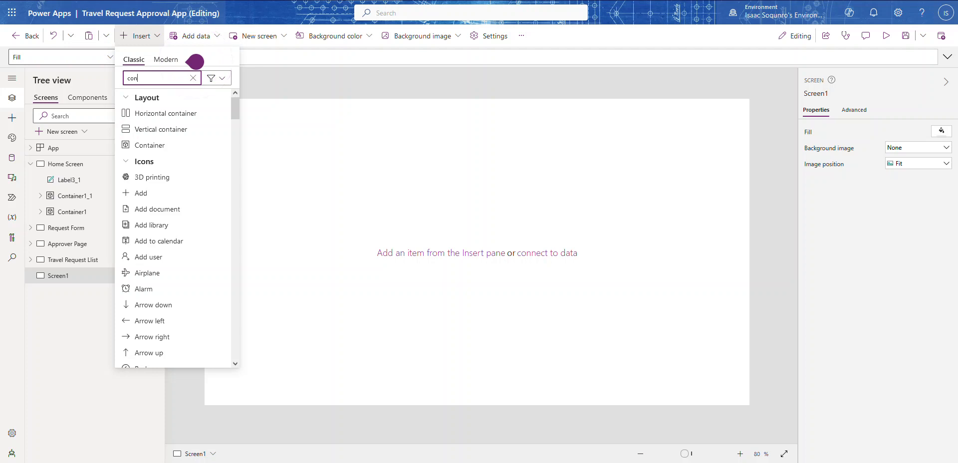
click(186, 113)
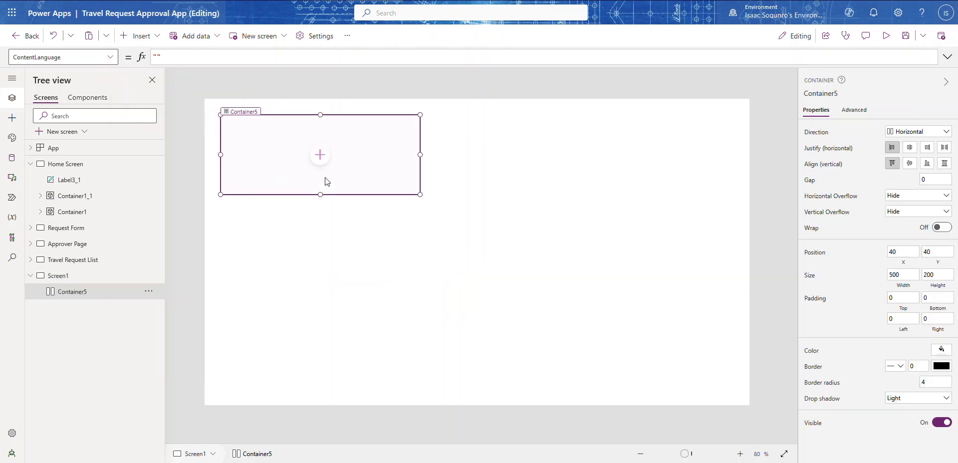
drag(342, 123, 312, 83)
drag(304, 179, 302, 136)
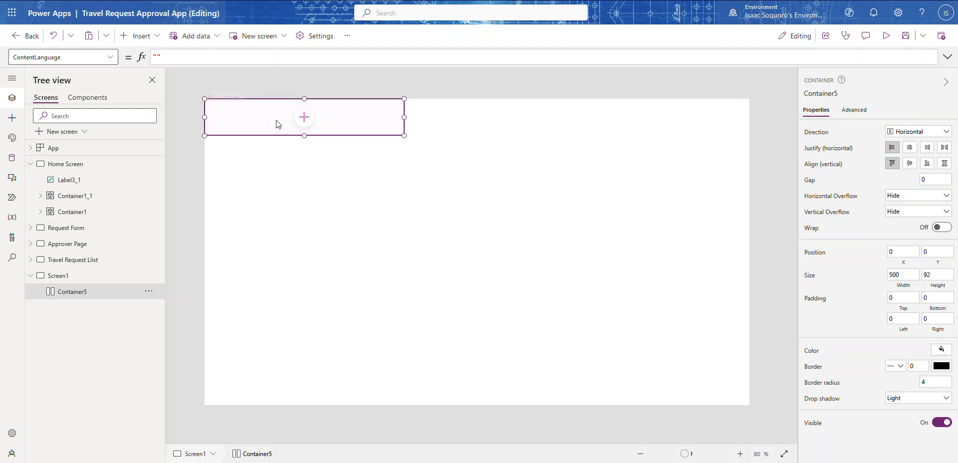
Insert a text label in the horizontal container and set its text to "Test Label".
click(156, 36)
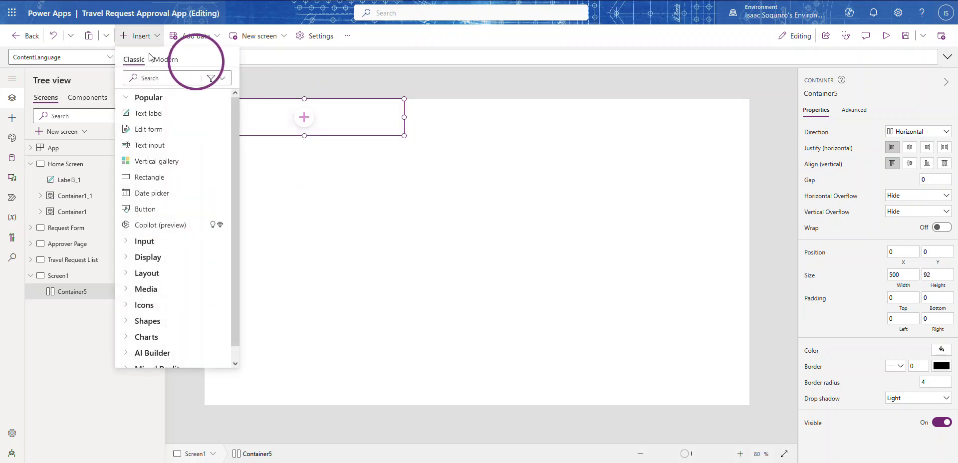
click(144, 114)
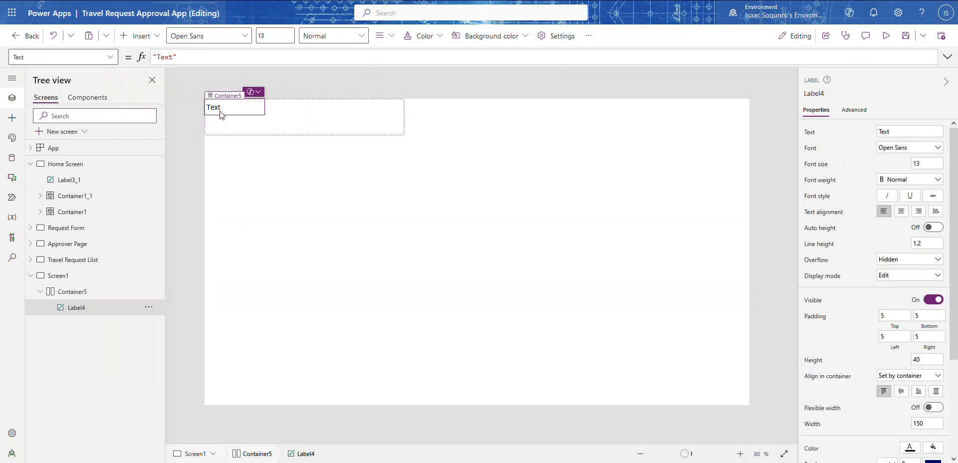
double_click(167, 57)
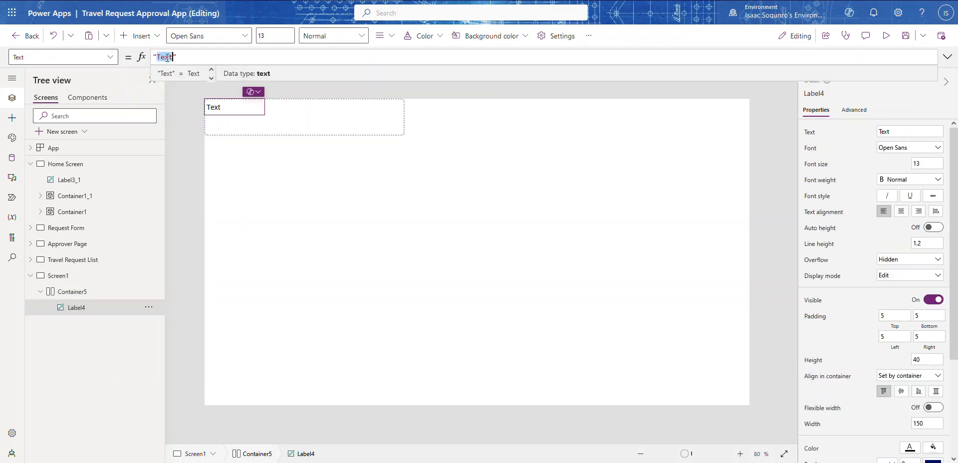
text(Te)
click(306, 136)
click(229, 112)
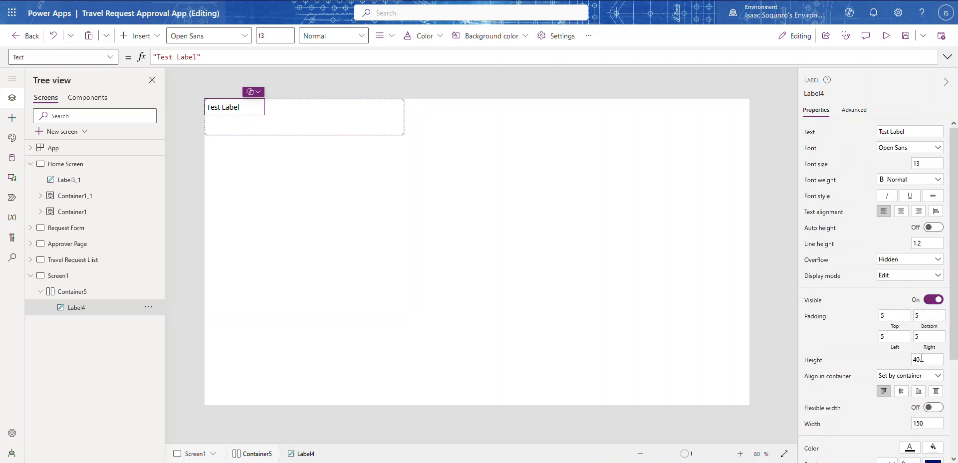
Give the Test Label a dark orange fill color.
scroll(920, 358, down, 3)
click(934, 319)
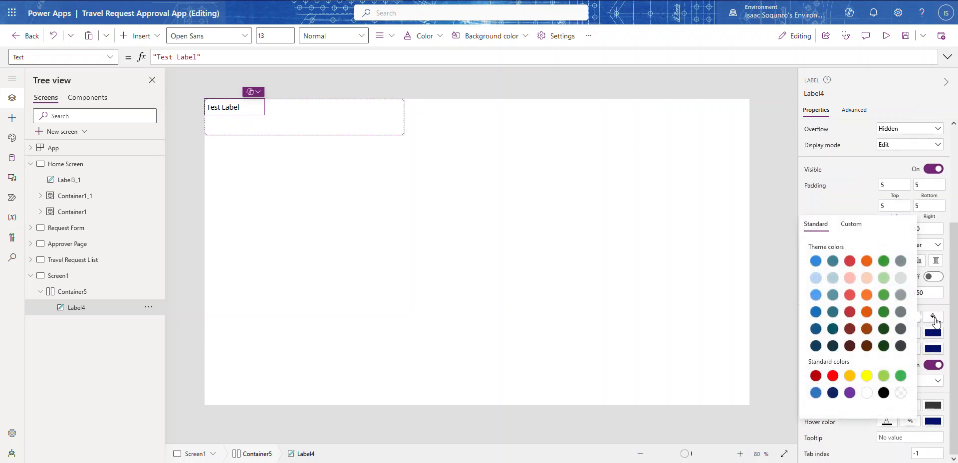
click(867, 314)
click(869, 170)
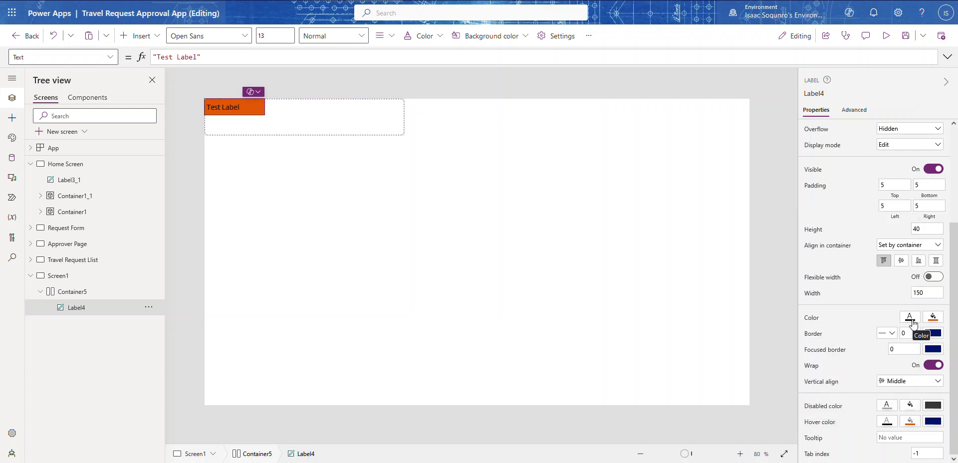
Set the Test Label's font weight to Bold and center its text.
scroll(912, 319, up, 3)
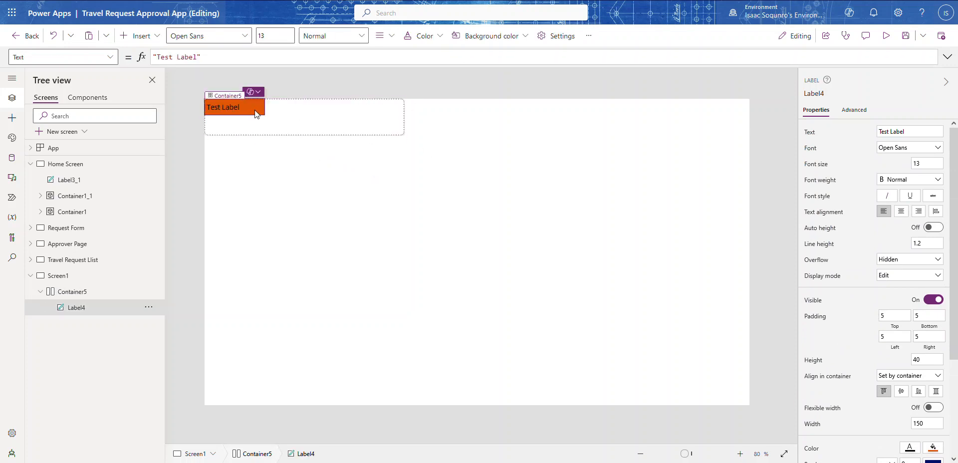
click(901, 181)
click(901, 187)
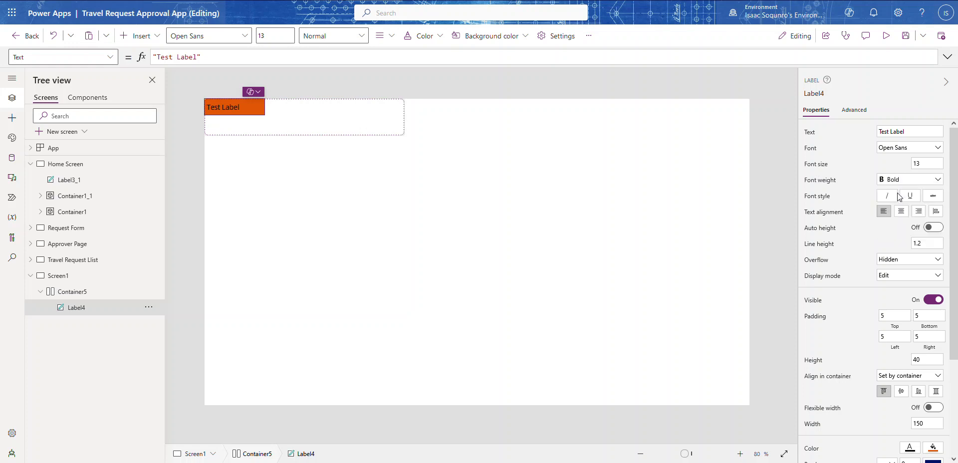
click(900, 212)
Reduce the horizontal container's height to 42 so it fits closely around the label.
click(285, 131)
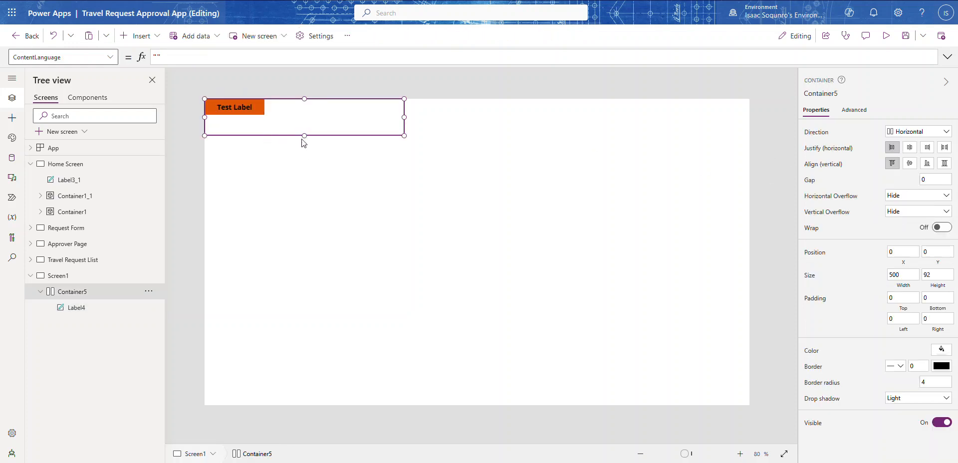
drag(304, 134, 306, 116)
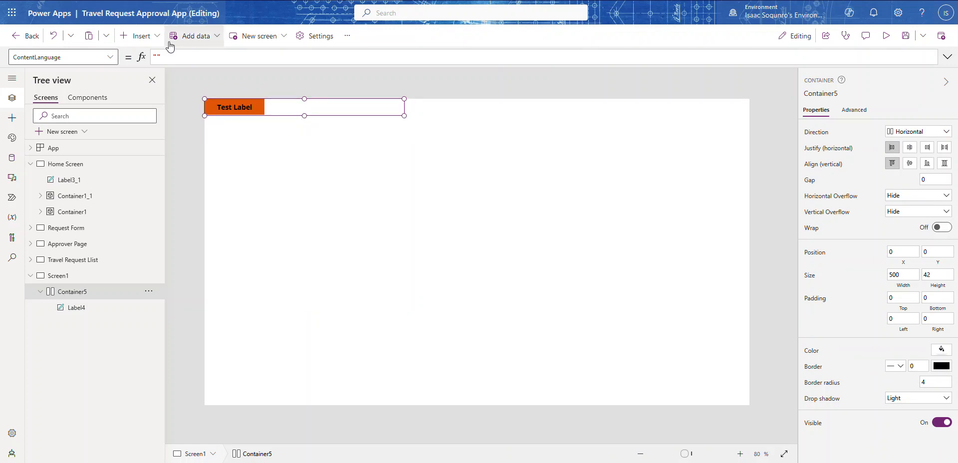
click(285, 220)
Insert a blank vertical gallery connected to Travel Request and fit it under the container at X 0 with width 500.
click(140, 36)
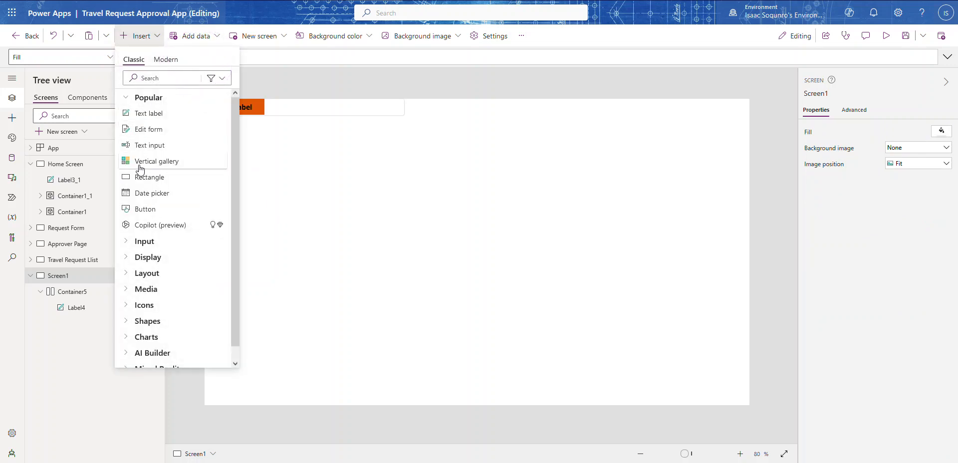
click(157, 78)
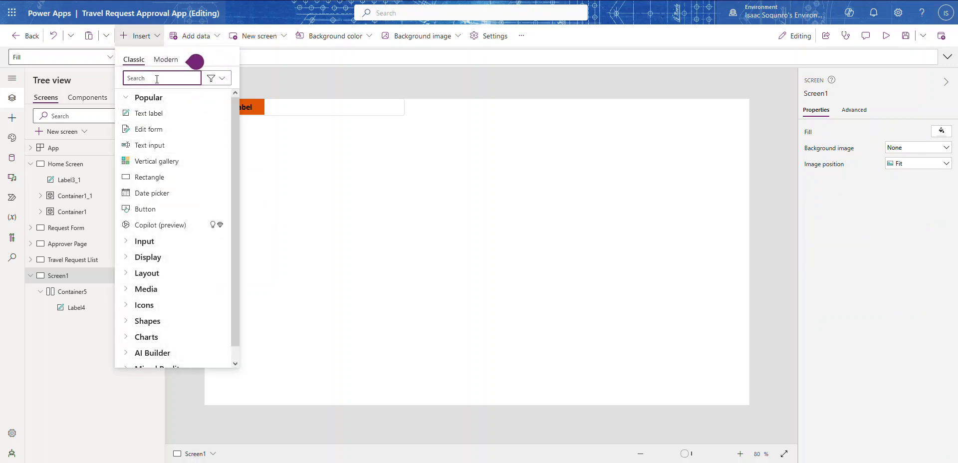
text(gal)
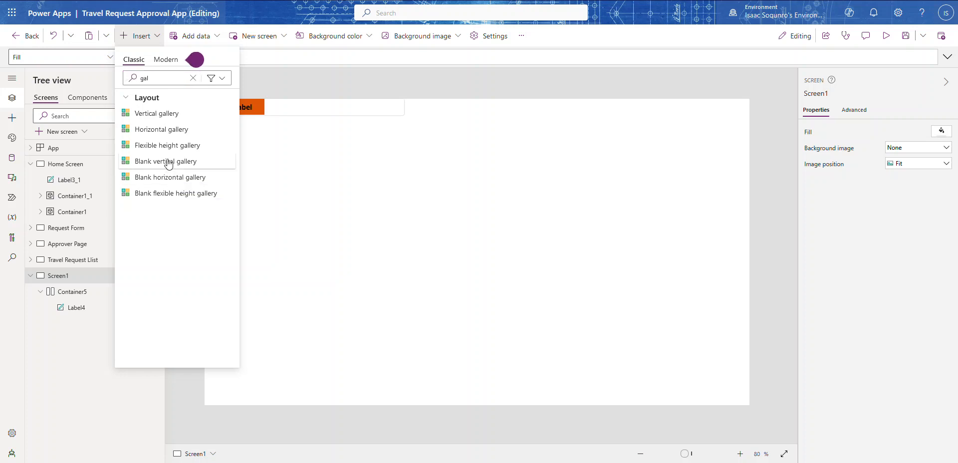
click(169, 161)
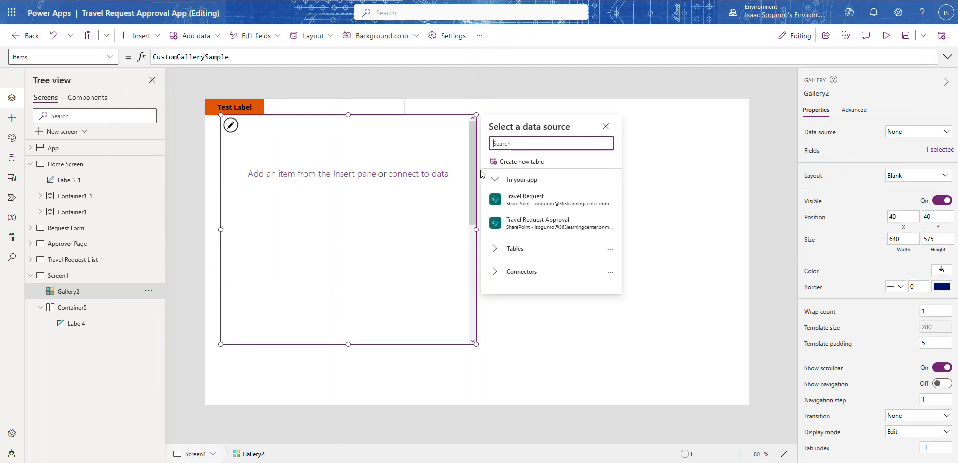
click(526, 201)
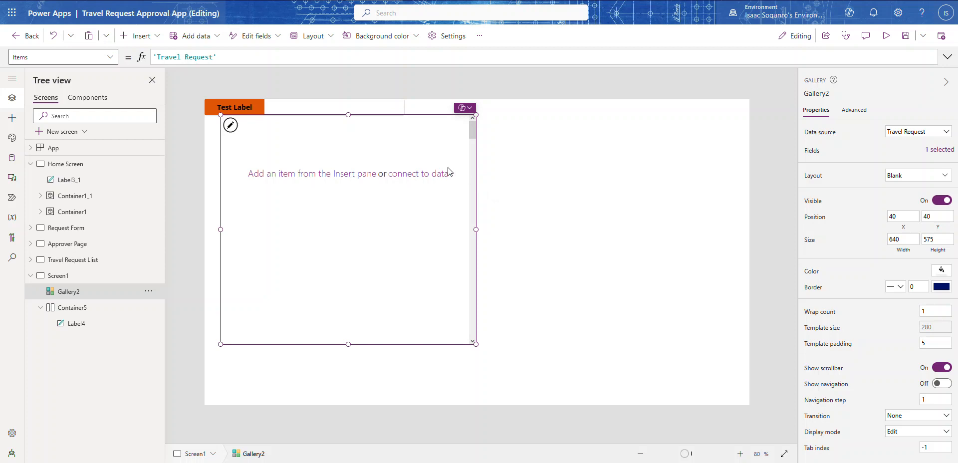
drag(220, 229, 183, 225)
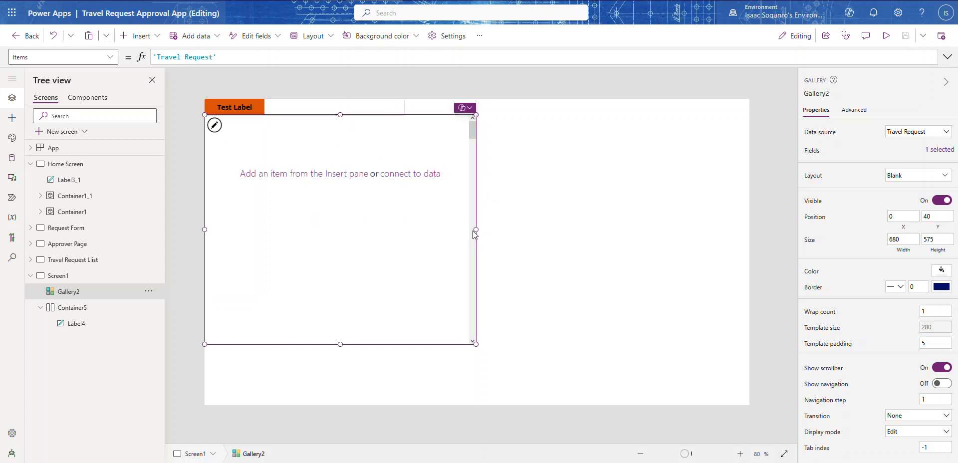
drag(478, 230, 402, 228)
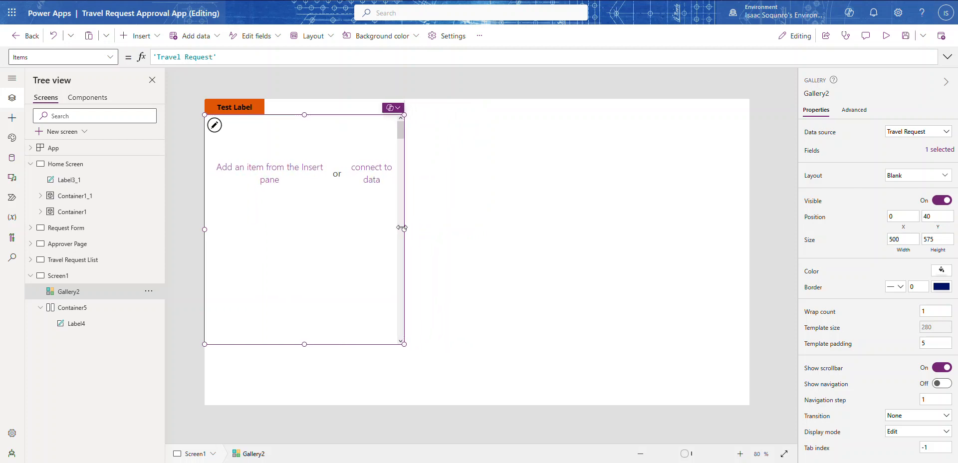
Insert a text label in the gallery's row template and move it to the template's upper-left corner.
click(215, 126)
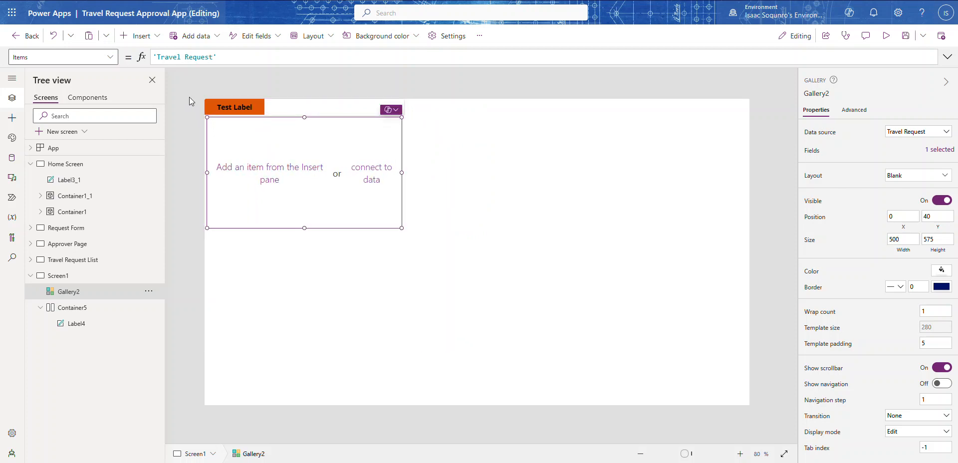
click(149, 36)
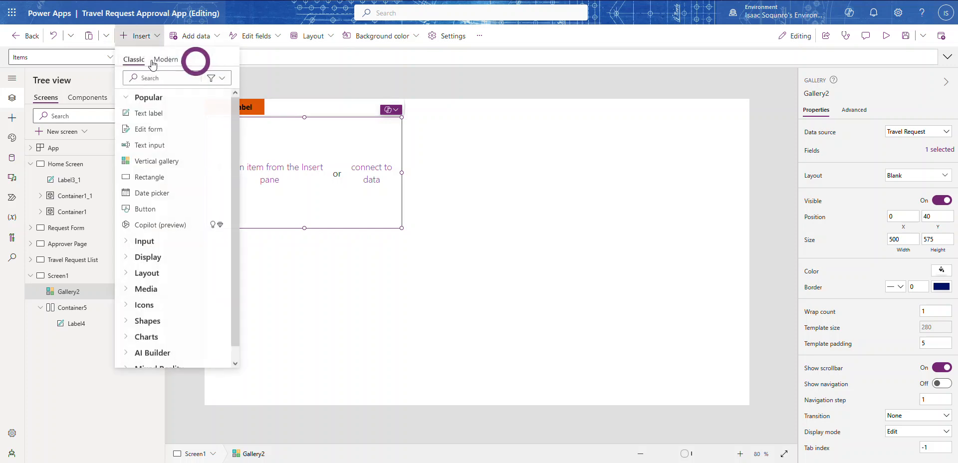
click(146, 114)
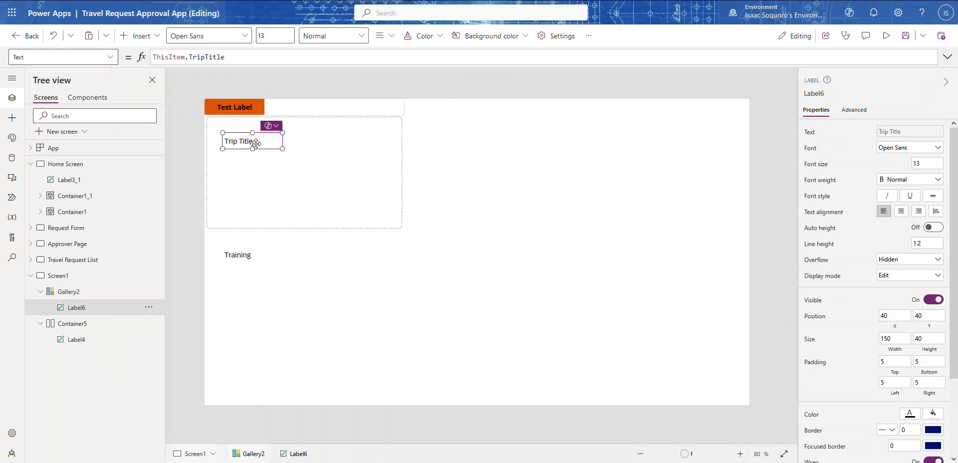
drag(244, 138, 230, 110)
Change the orange header label's text to "Trip Title".
click(230, 111)
click(917, 133)
text(Trip Title)
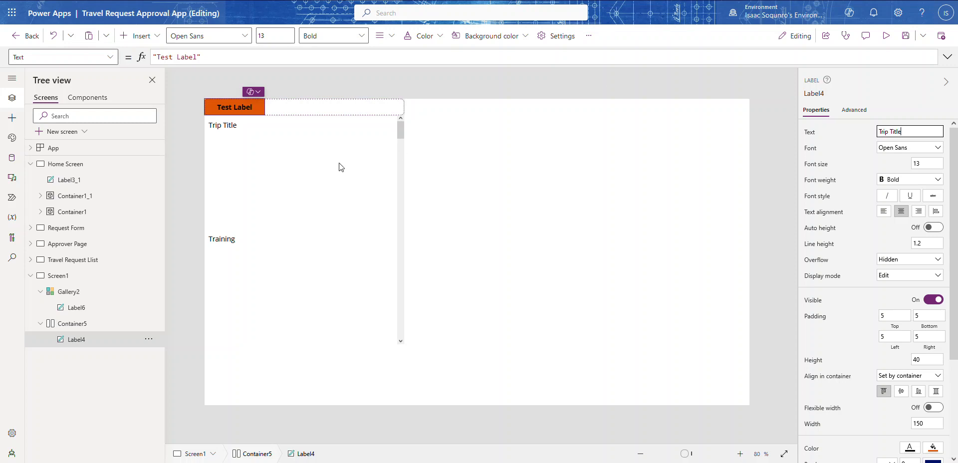
Shrink the gallery's row template to a template size of 61.
click(294, 152)
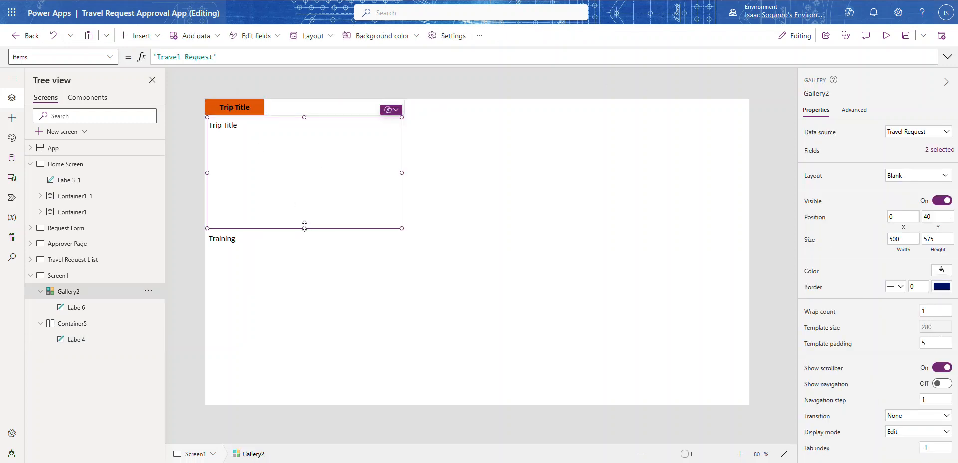
drag(305, 227, 306, 141)
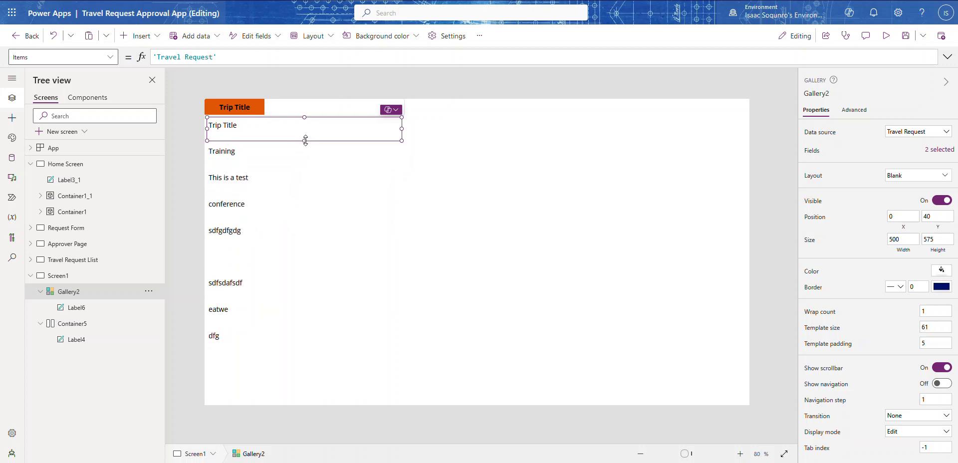
Rename the orange header label in the container to tripTitle.
click(226, 127)
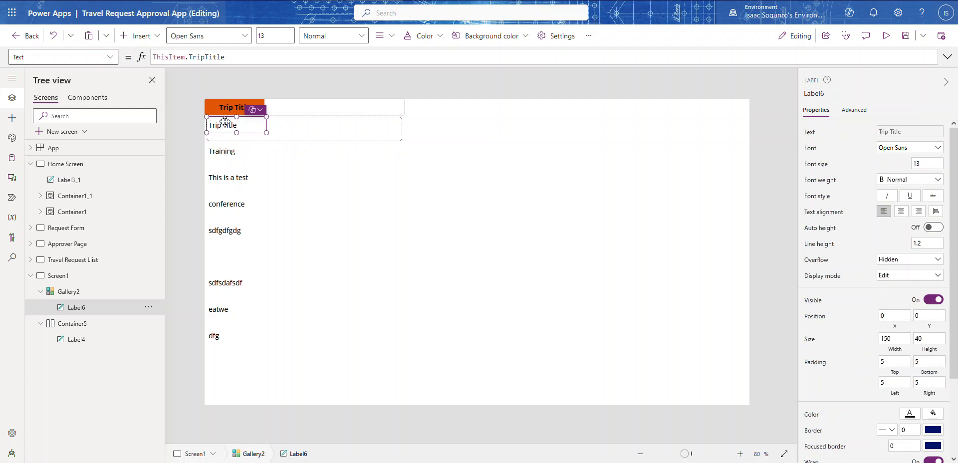
click(228, 107)
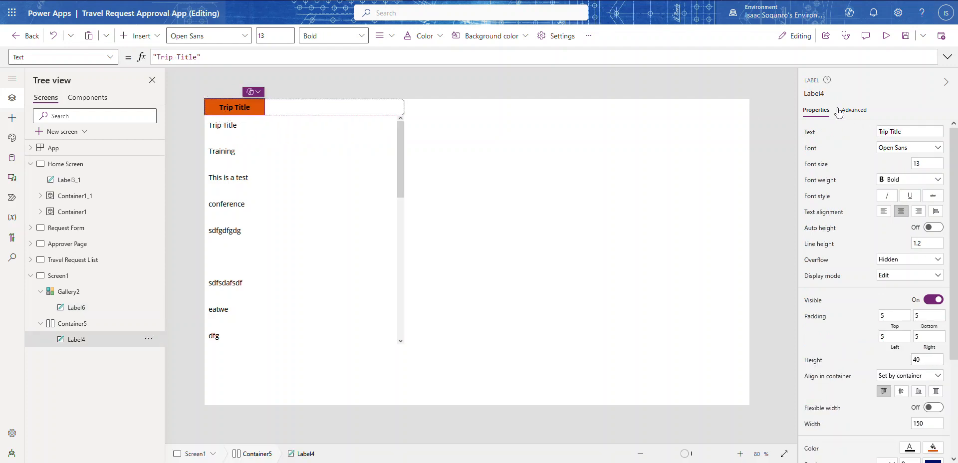
click(823, 94)
text(tripTitle)
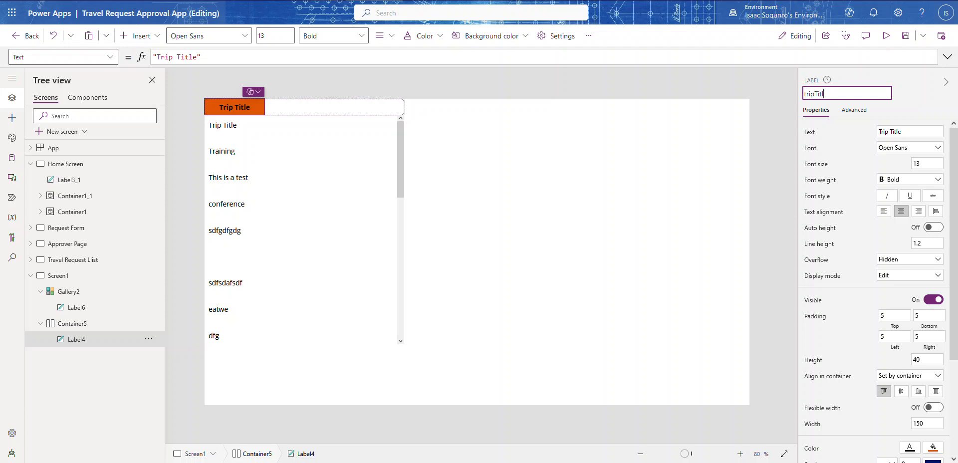
click(786, 130)
Set the X property of the gallery's Trip Title label to the formula tripTitle.X.
click(227, 125)
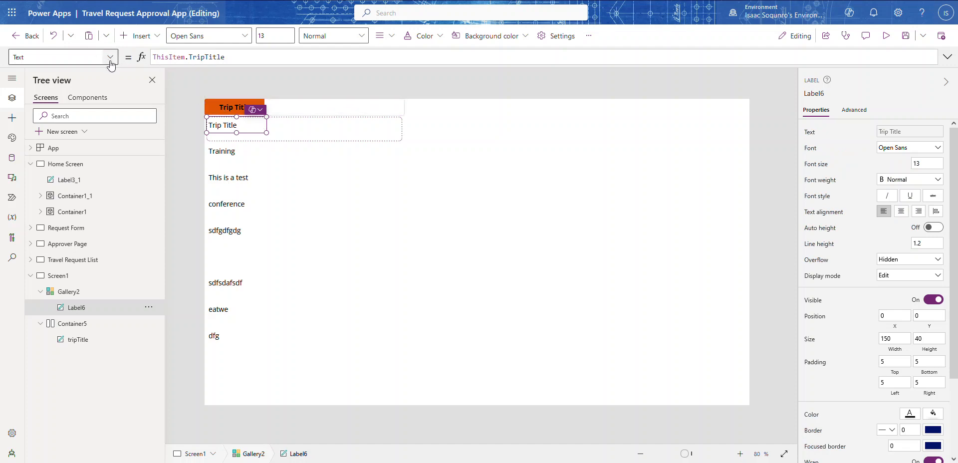
click(110, 59)
scroll(61, 232, down, 5)
click(54, 241)
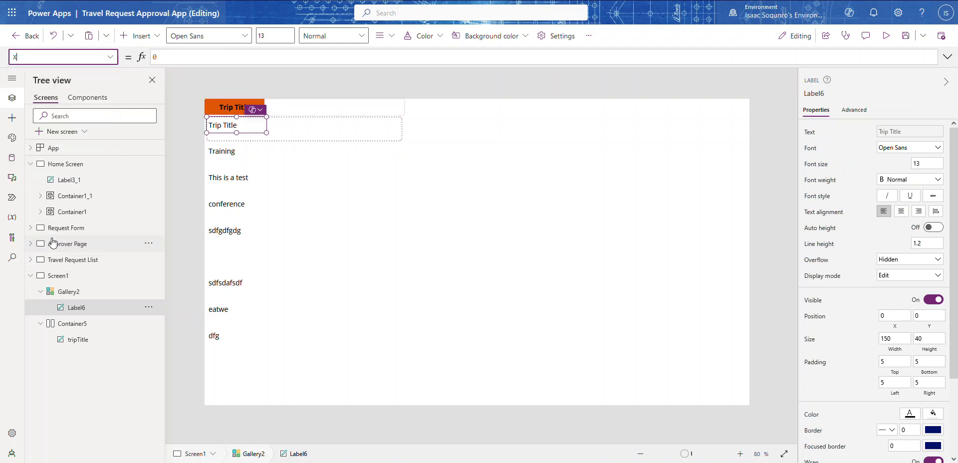
click(202, 59)
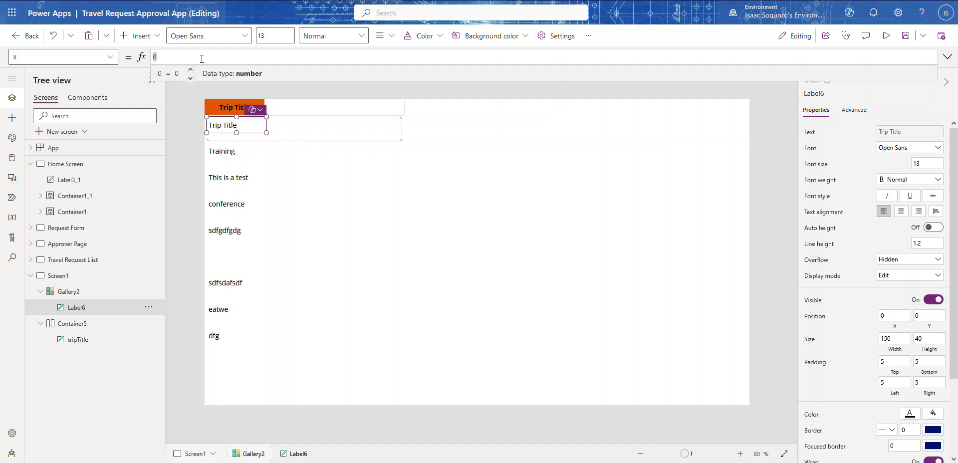
text(trip)
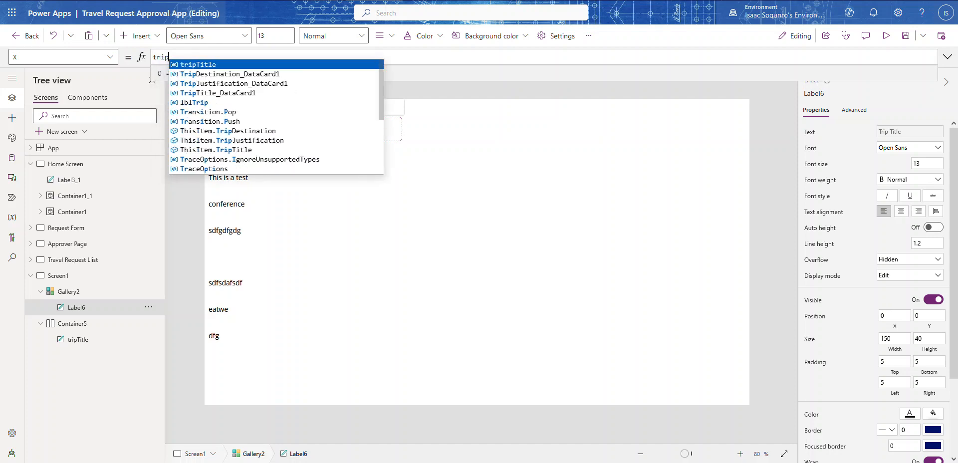
text(Title.X)
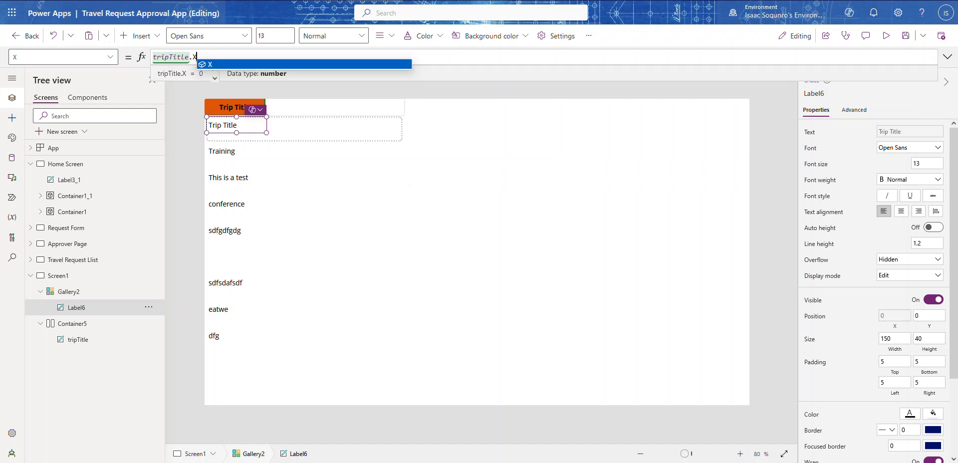
click(228, 113)
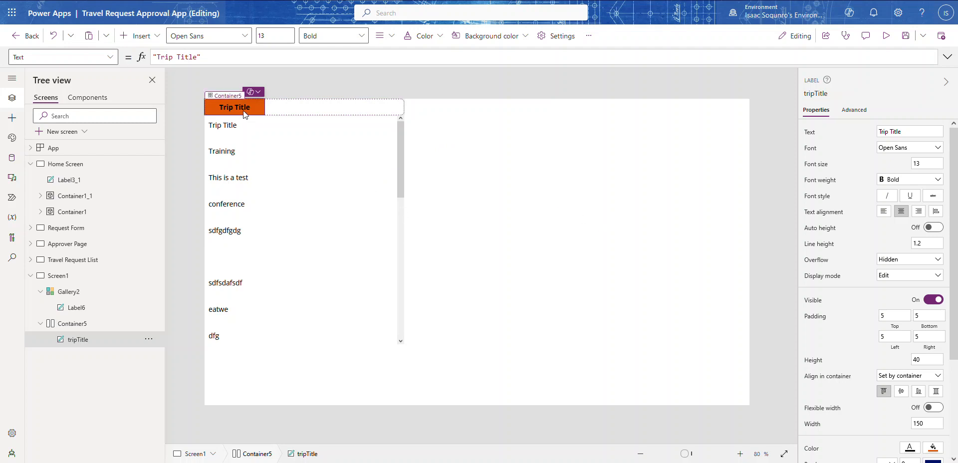
Set the Width property of the gallery's Trip Title label to the formula tripTitle.Width.
click(222, 126)
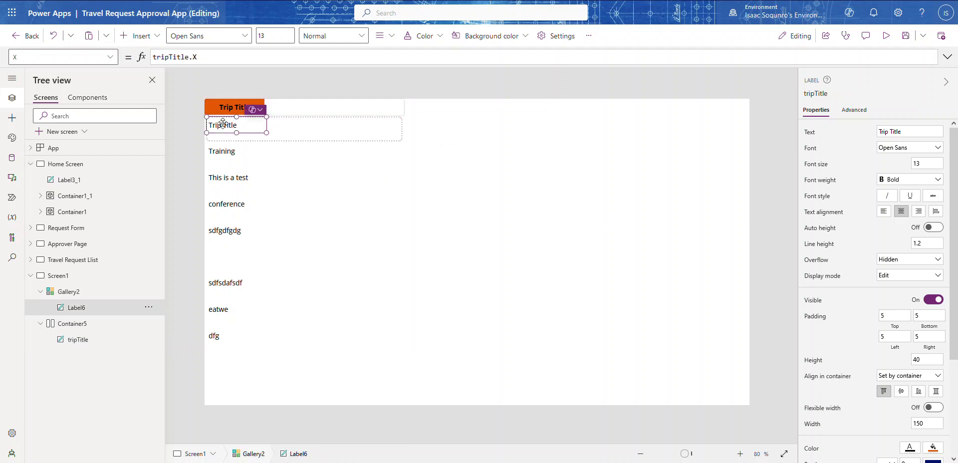
click(109, 57)
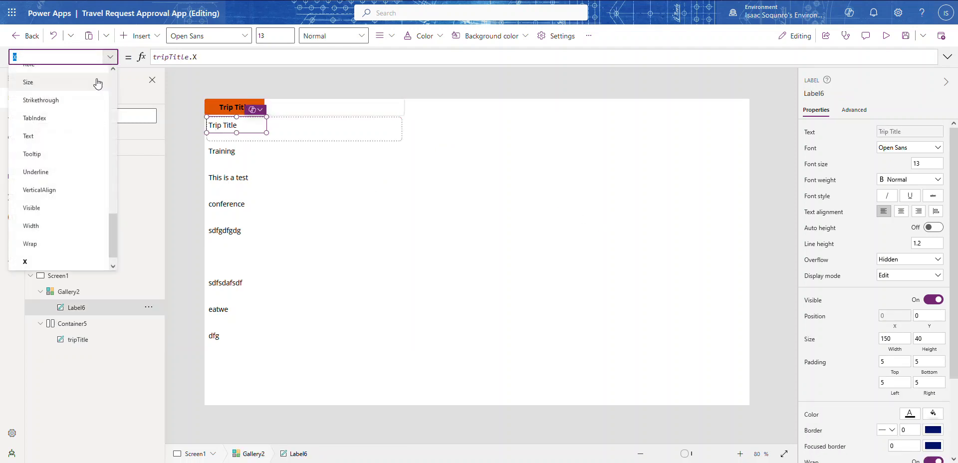
click(47, 227)
double_click(167, 55)
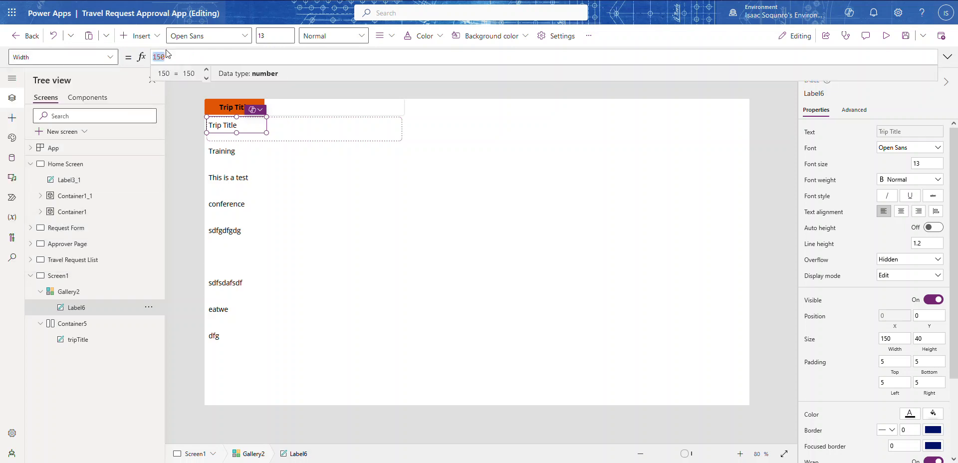
text(trip)
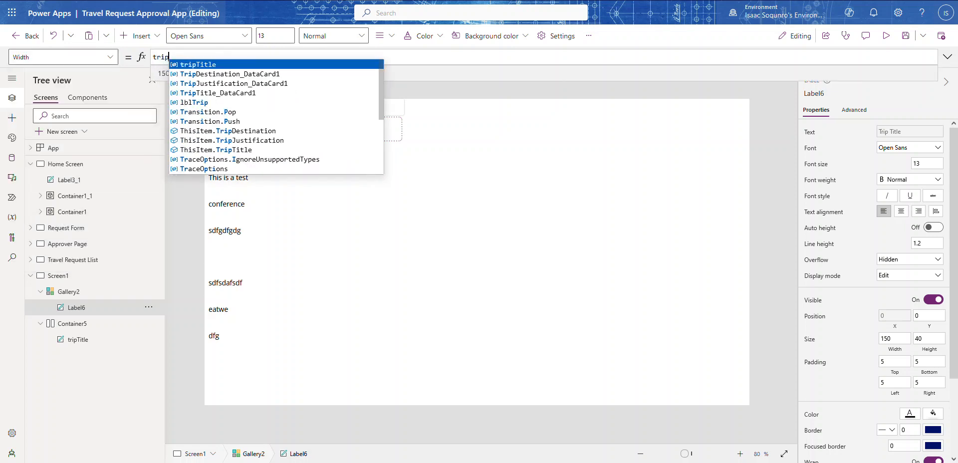
text(Title.Width)
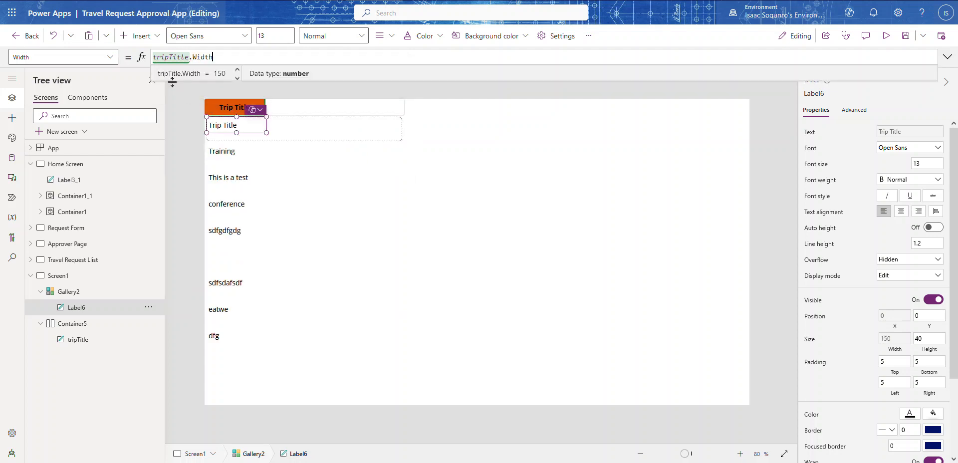
click(312, 180)
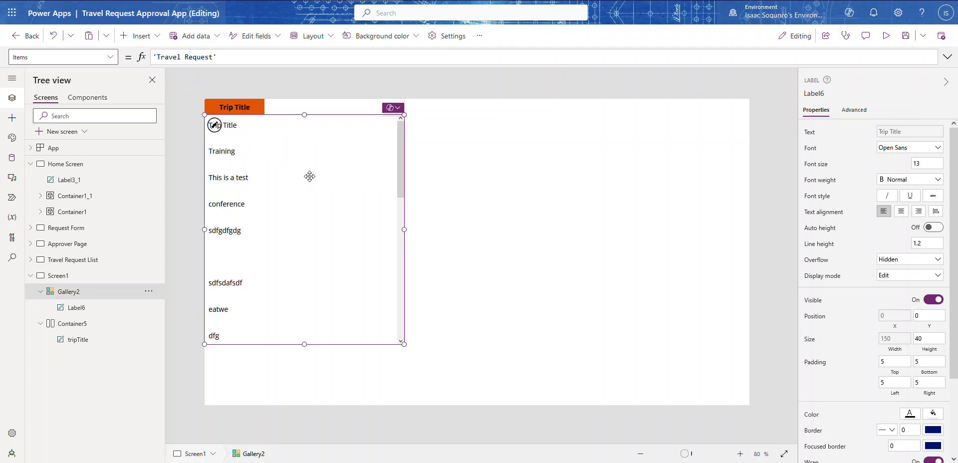
Set the tripTitle header label's width to 250.
click(261, 111)
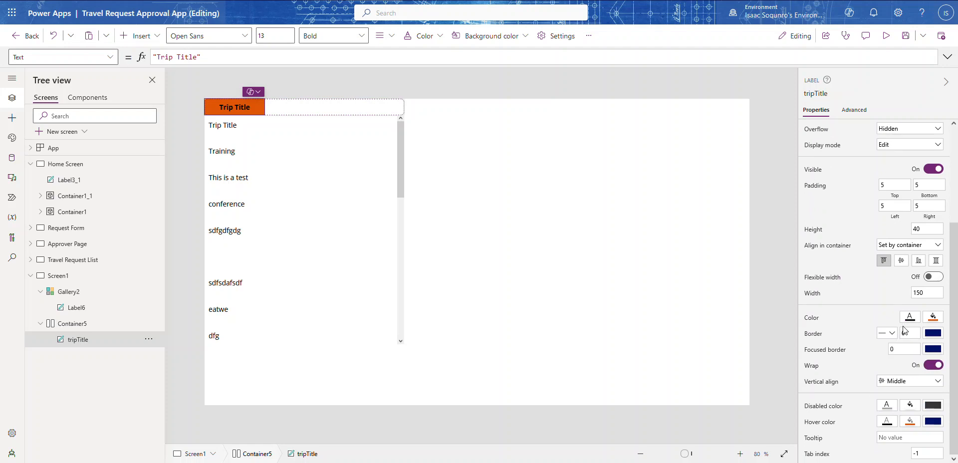
scroll(903, 326, up, 3)
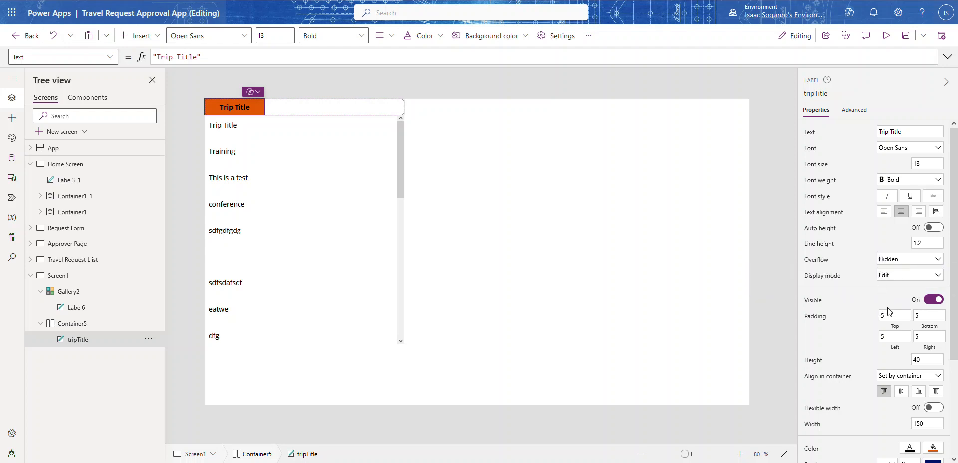
scroll(886, 307, down, 3)
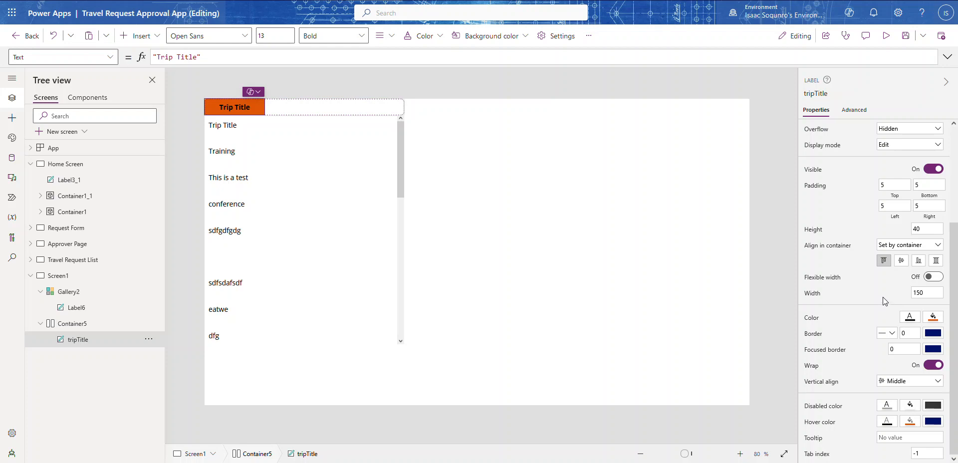
scroll(883, 297, up, 1)
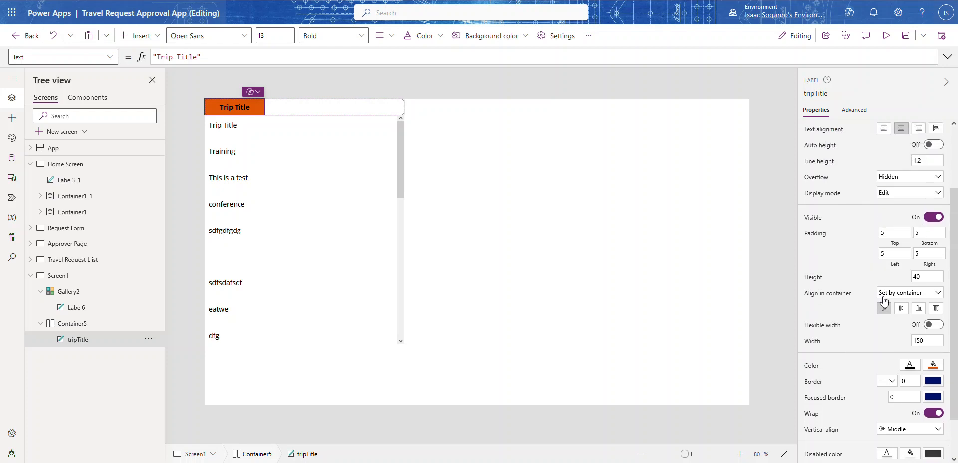
click(901, 340)
text(57)
drag(924, 344, 889, 344)
text(250)
click(888, 343)
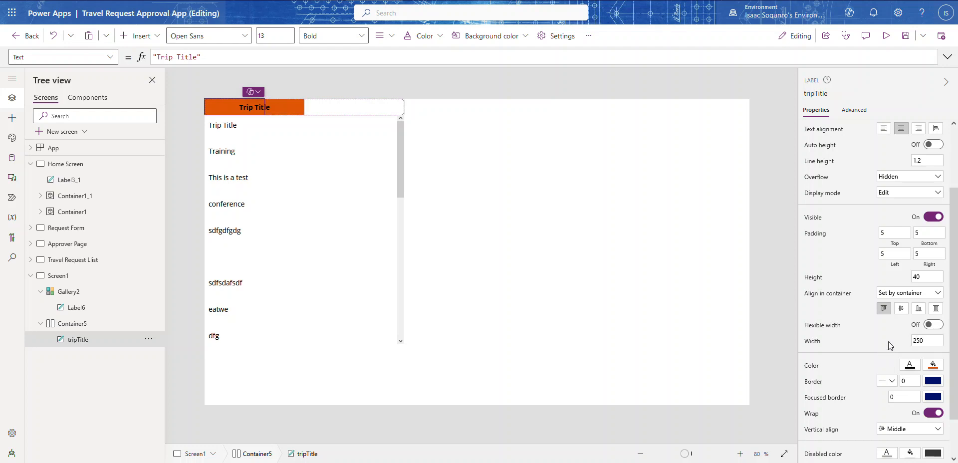
Center-align the text of the gallery's Trip Title label under the header.
click(216, 130)
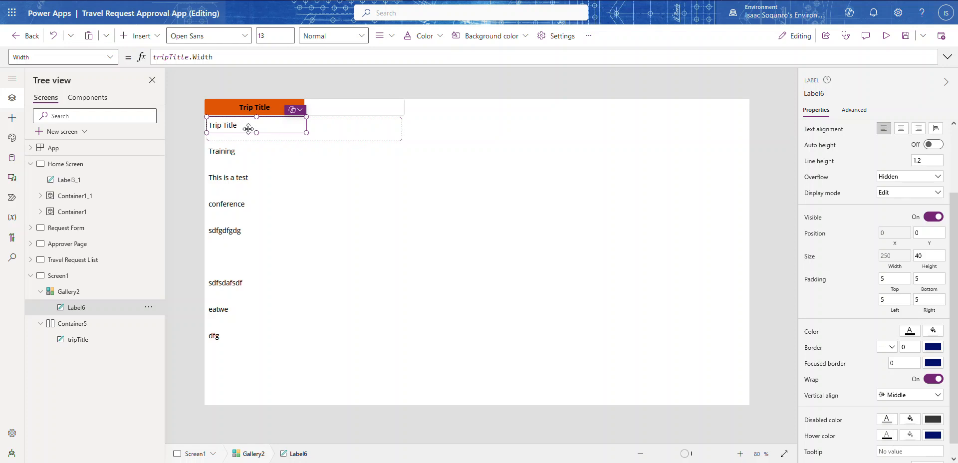
click(901, 129)
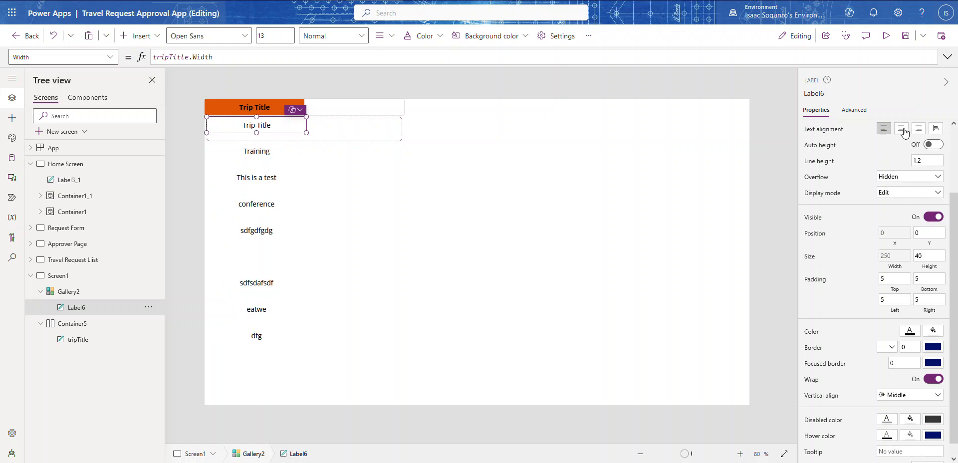
click(256, 109)
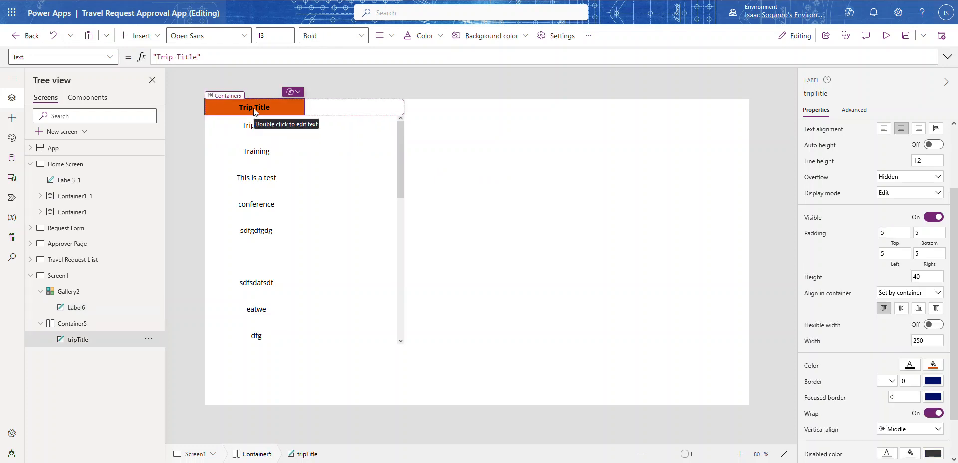
click(254, 124)
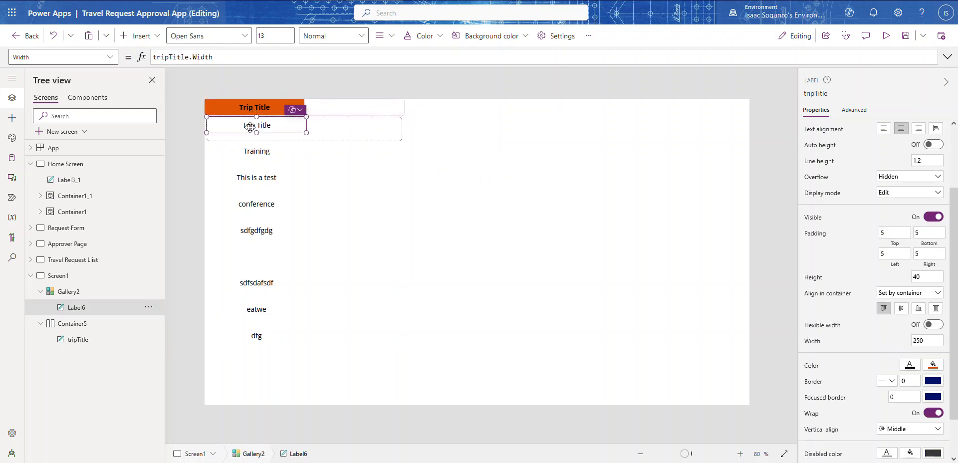
Widen the tripTitle header label to 450 to test that the gallery column follows it.
click(255, 111)
click(926, 341)
text(450)
click(888, 330)
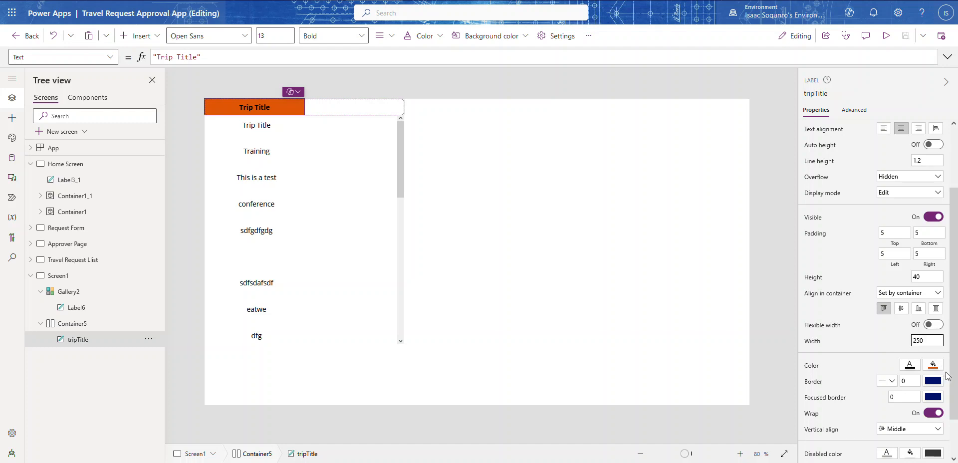
key(BackSpace)
text(4)
click(903, 346)
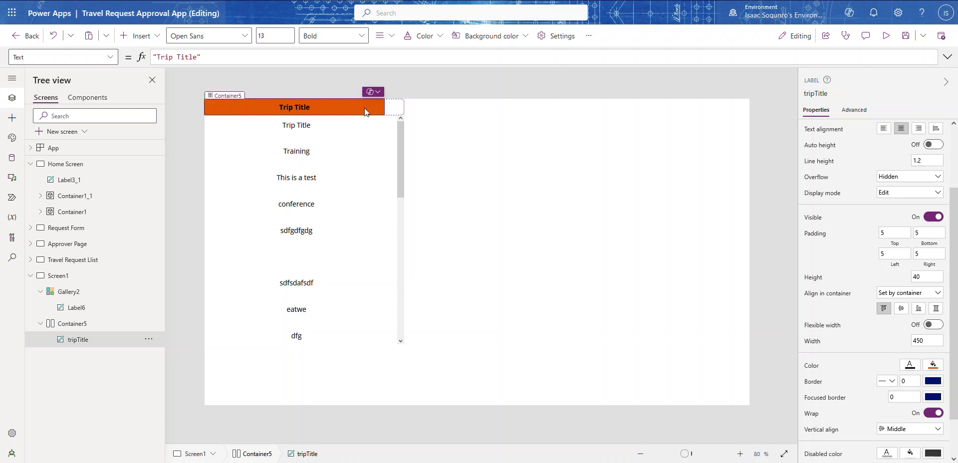
Set the tripTitle header label's width back to 150.
click(924, 342)
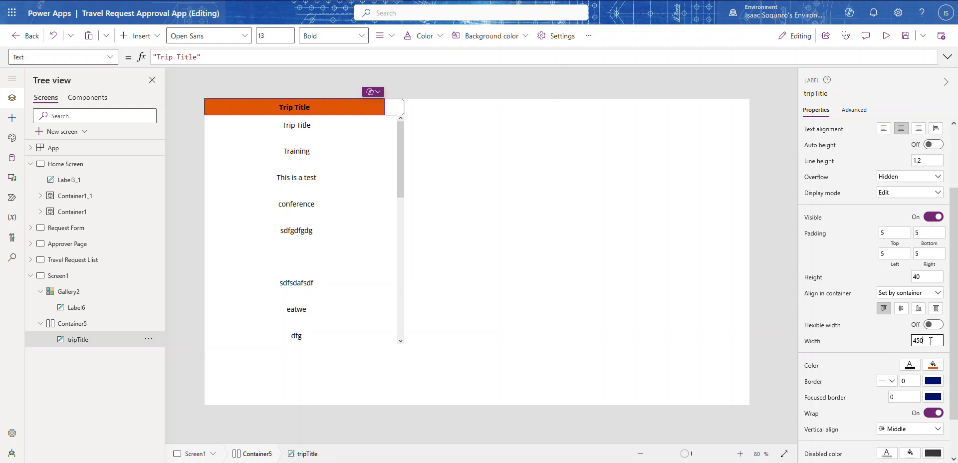
text(15)
key(Return)
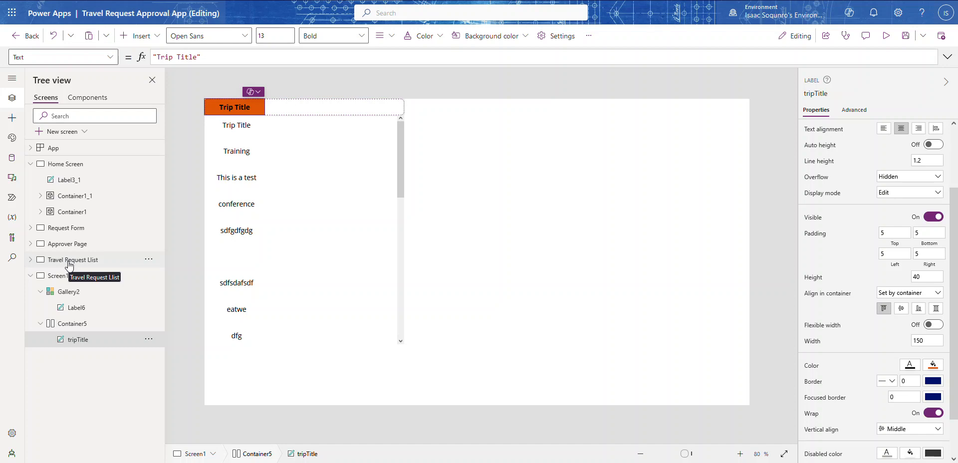
Look at the finished travel request list screen and delete the test screen Screen1 from the app.
click(32, 278)
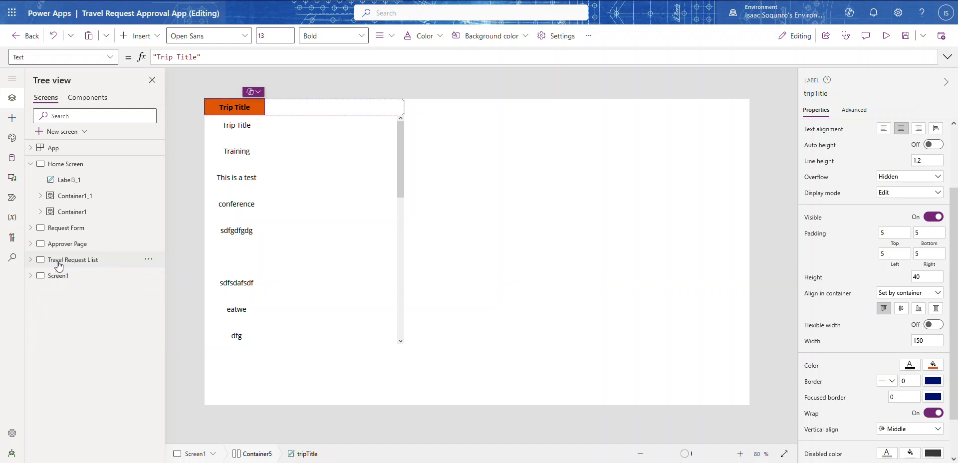
click(57, 261)
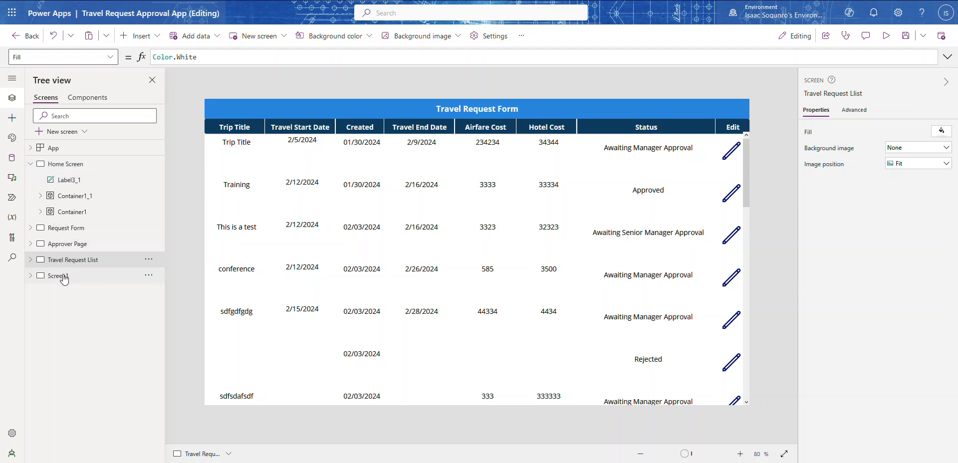
click(149, 277)
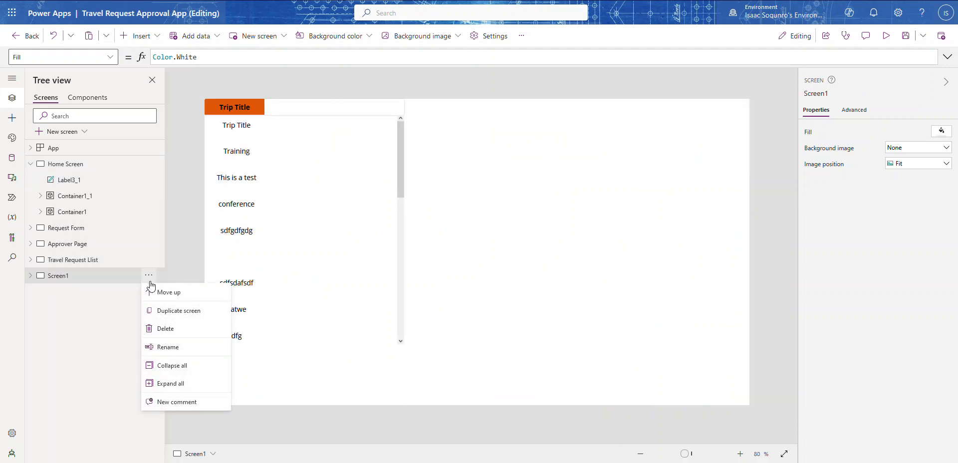
click(171, 328)
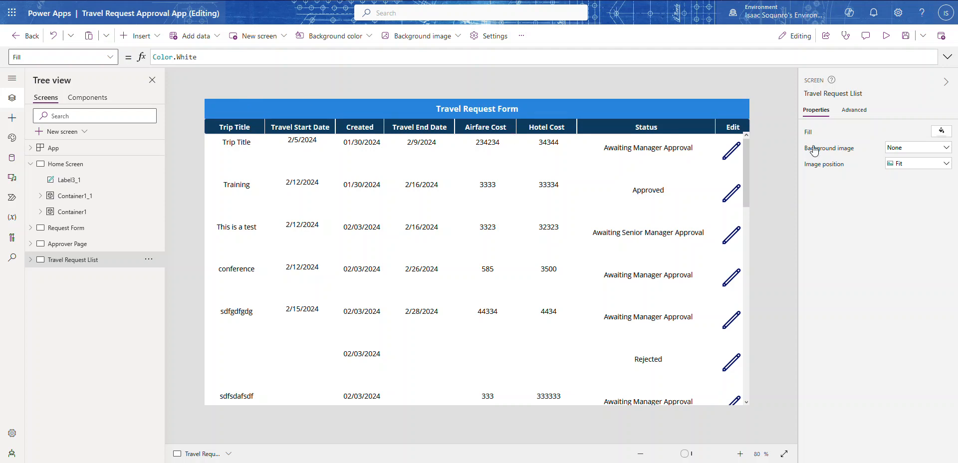
Save and publish the app with the description "Labels and Heading", then leave the editor and save the remaining changes.
click(906, 35)
click(941, 37)
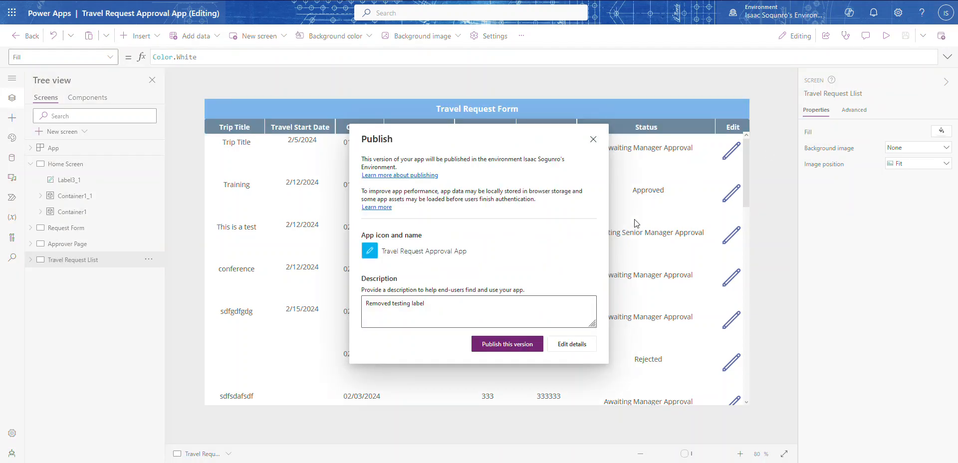
triple_click(480, 310)
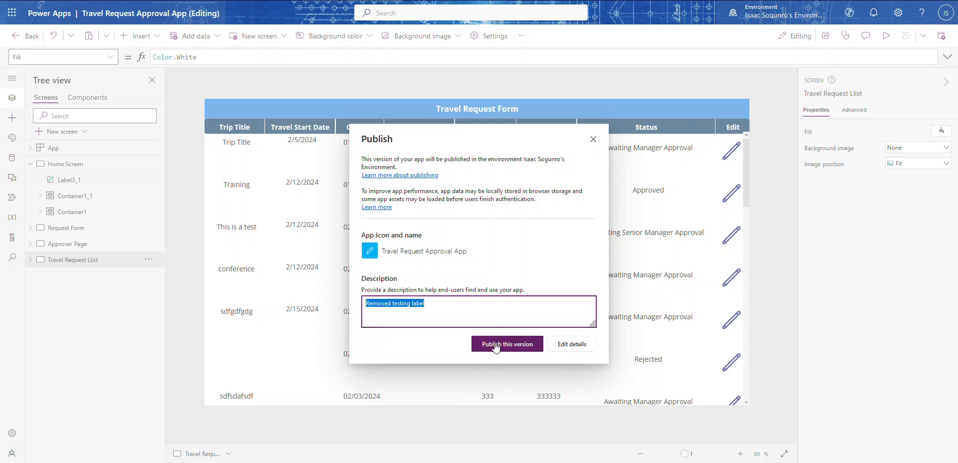
triple_click(478, 321)
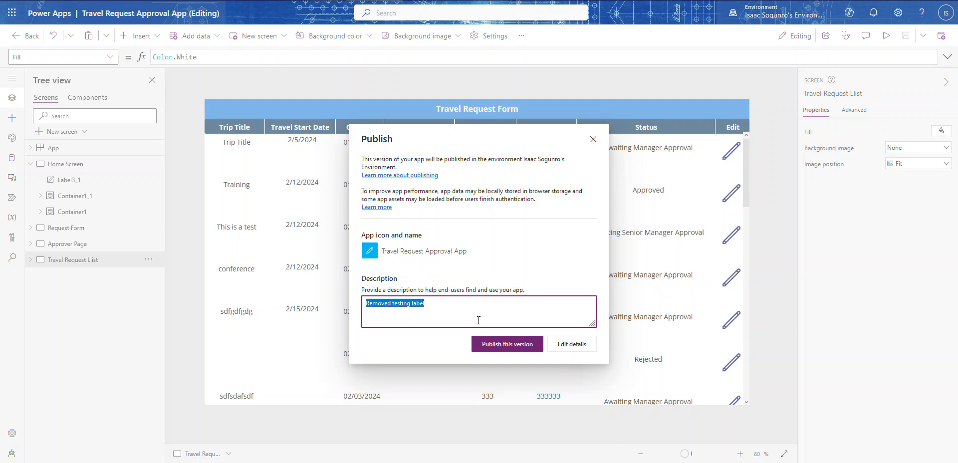
text(Labels and Heading)
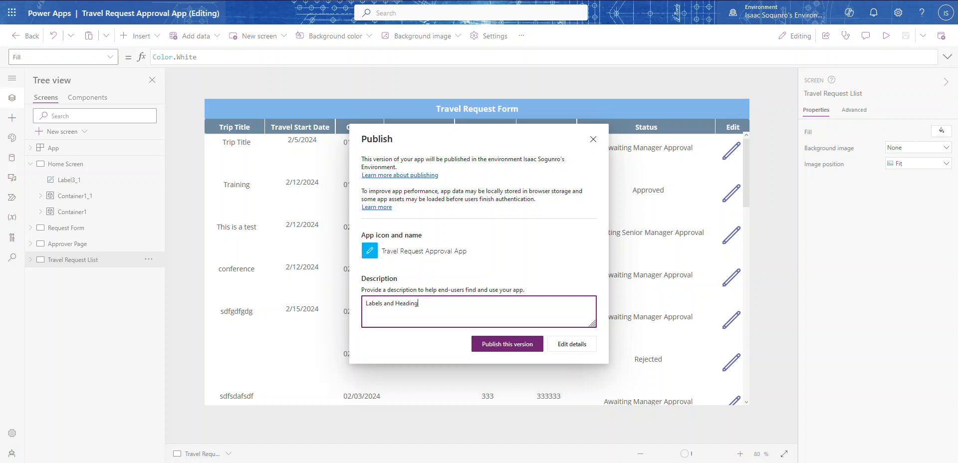
click(514, 343)
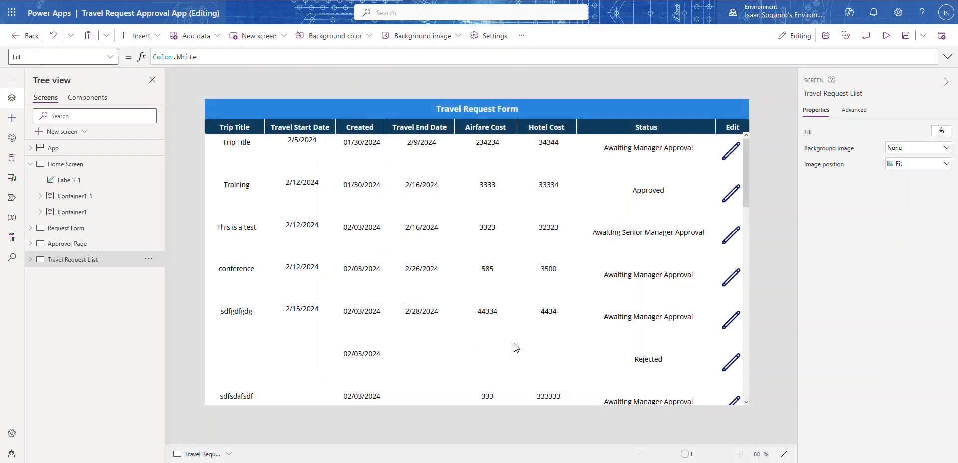
click(16, 38)
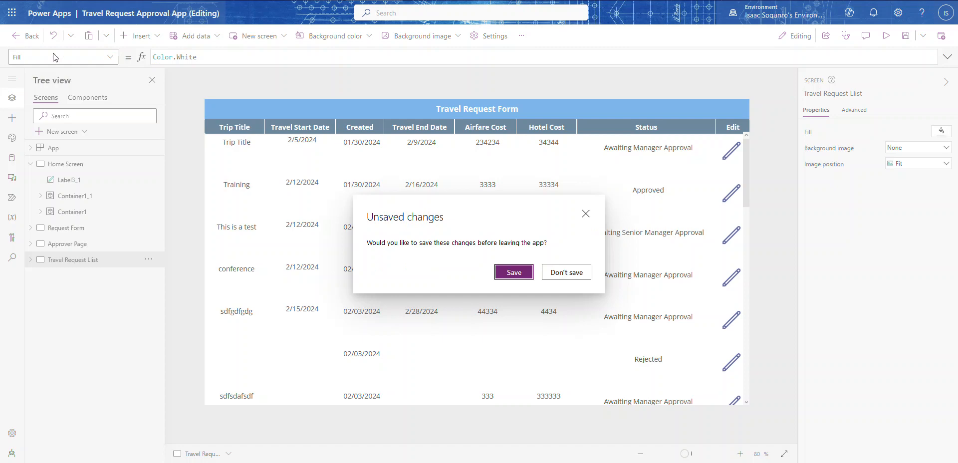
click(517, 277)
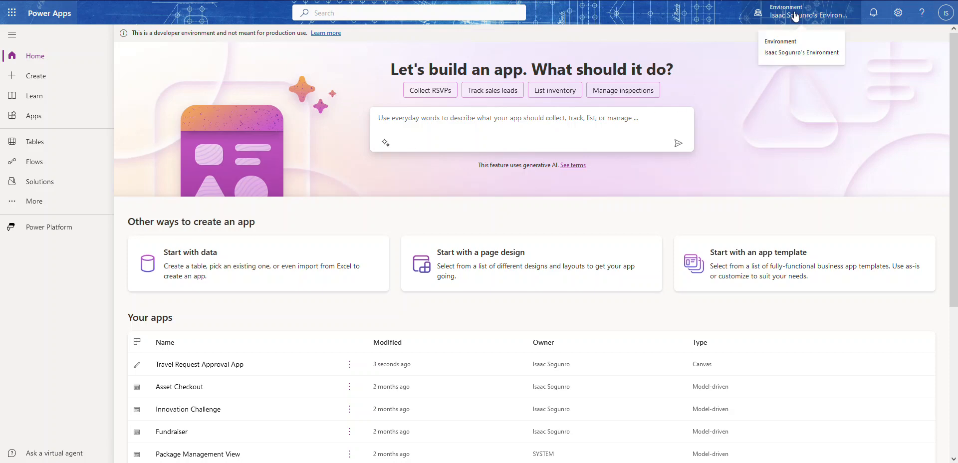
Open the Travel Request Approval Solution and edit its Travel Request Approval App from within the solution.
scroll(231, 176, down, 3)
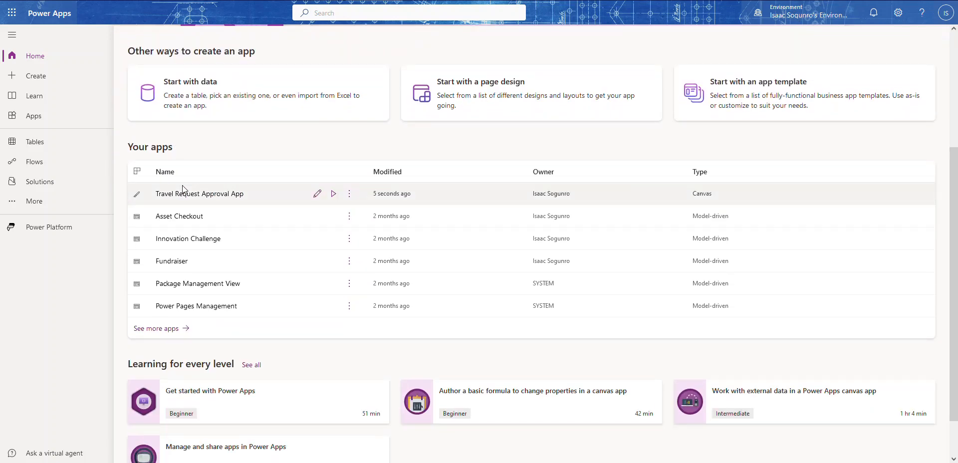
click(48, 186)
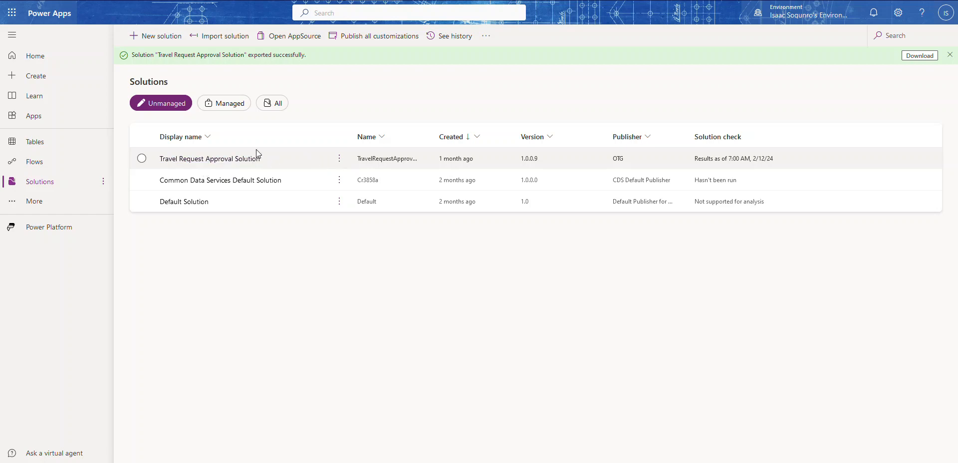
click(237, 161)
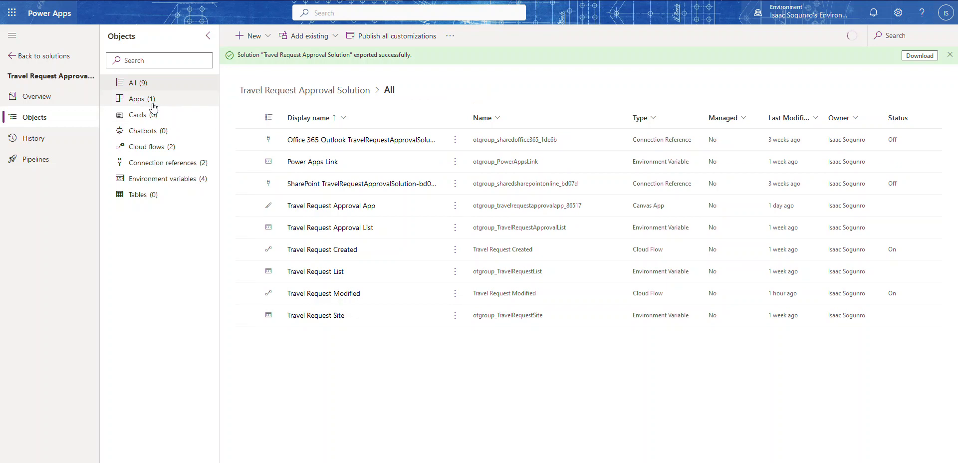
click(149, 101)
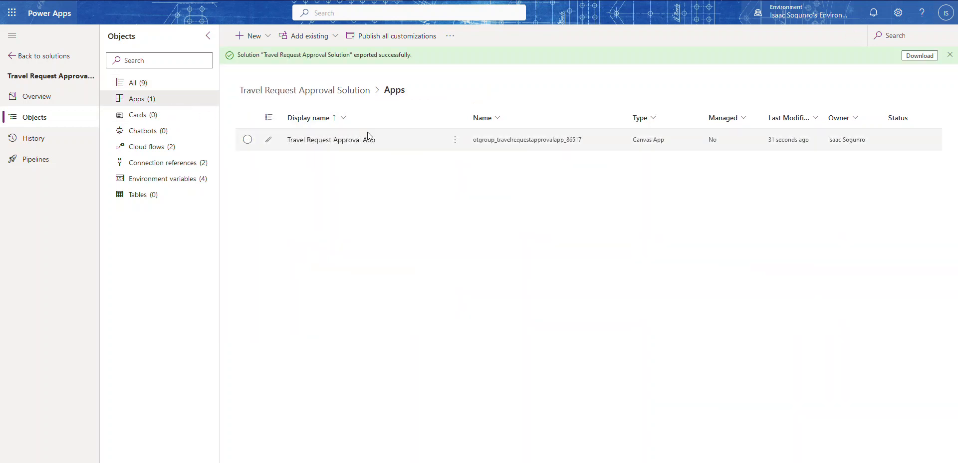
click(456, 144)
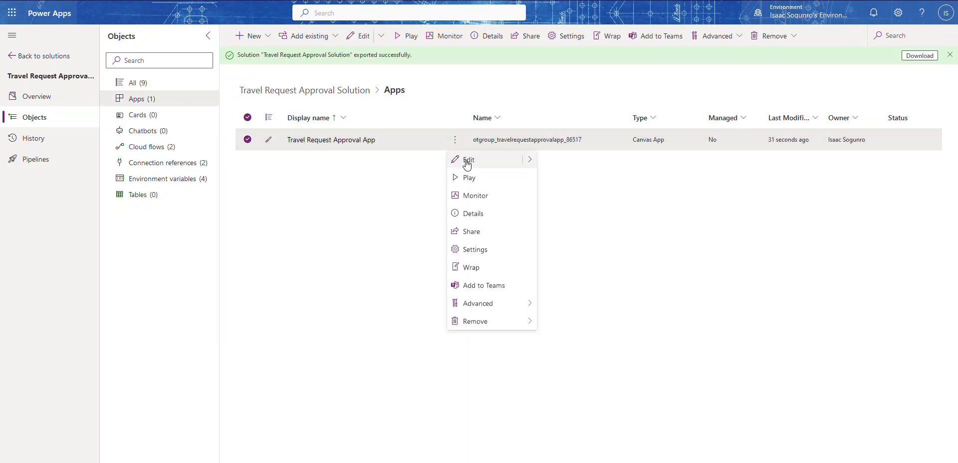
click(462, 164)
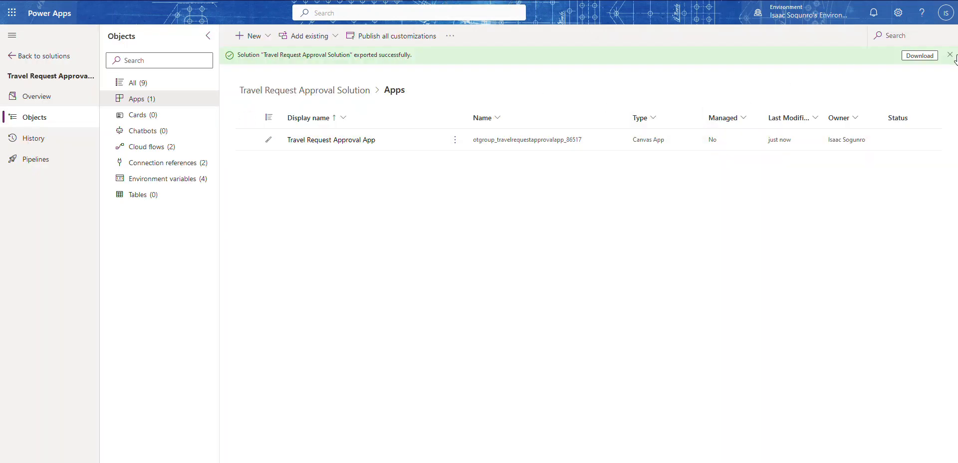
Dismiss the old export notification and look through the solution's full object list, cloud flows, apps and environment variables.
click(951, 55)
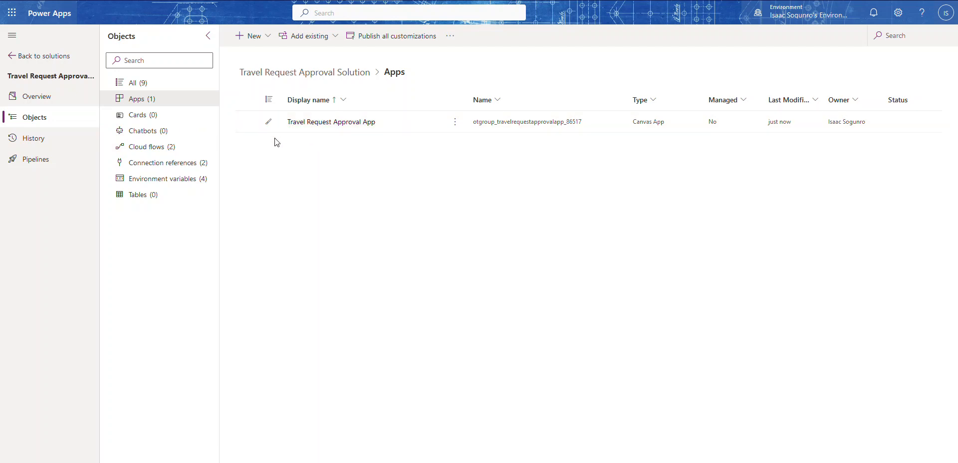
click(139, 84)
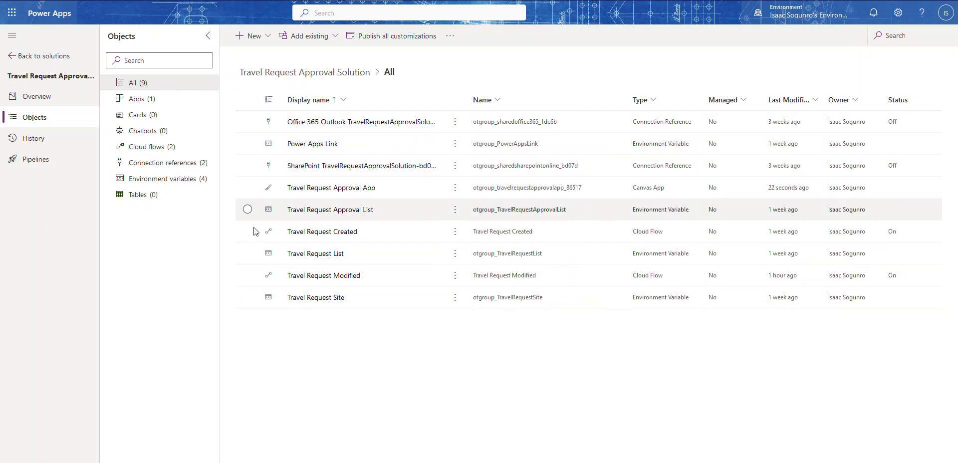
click(167, 151)
click(136, 106)
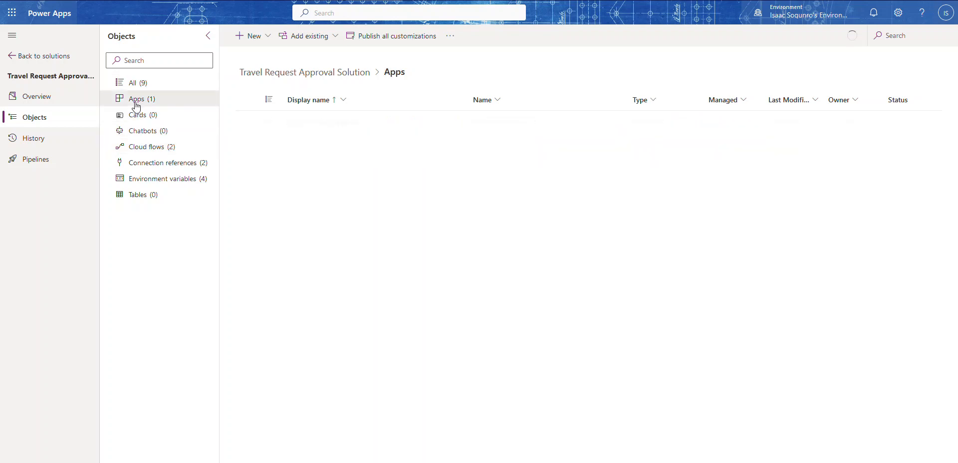
click(162, 183)
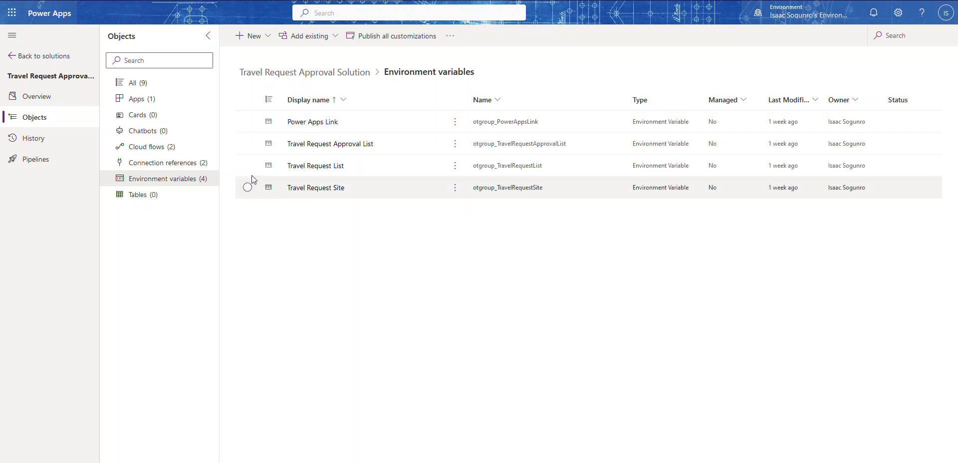
Start an export of the Travel Request Approval Solution from the solutions list, publishing all changes first.
click(12, 58)
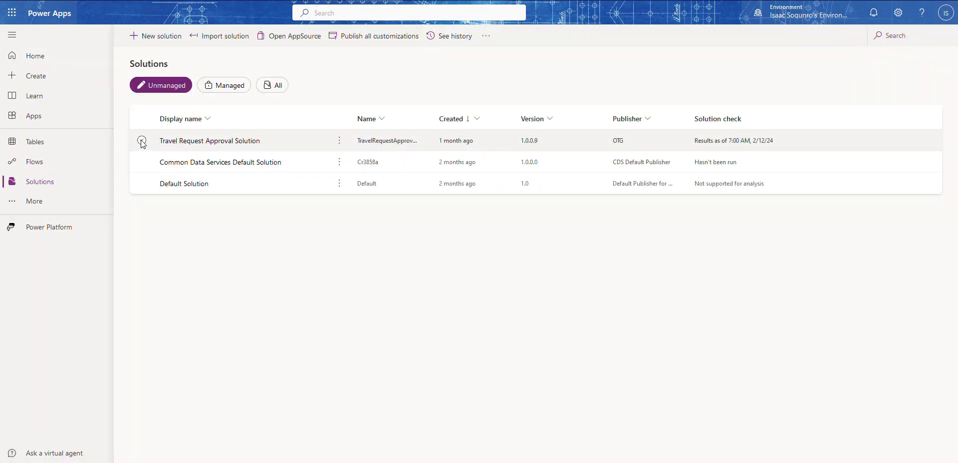
click(142, 141)
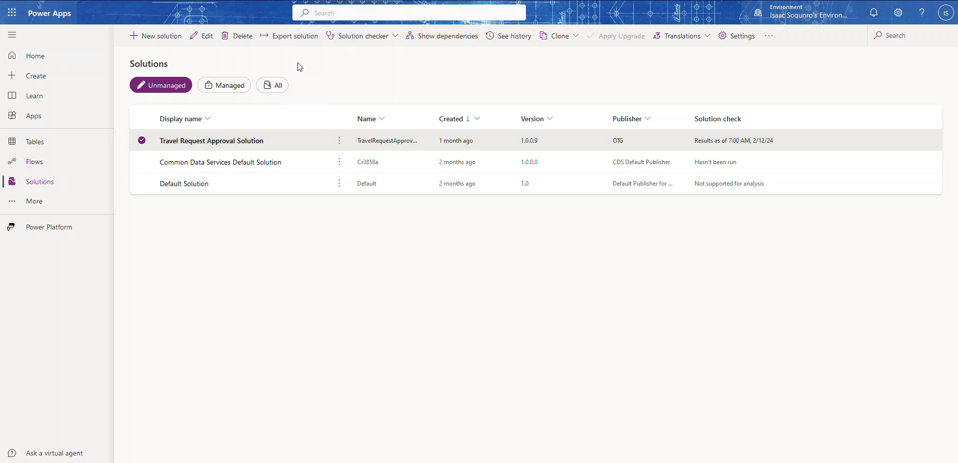
click(287, 40)
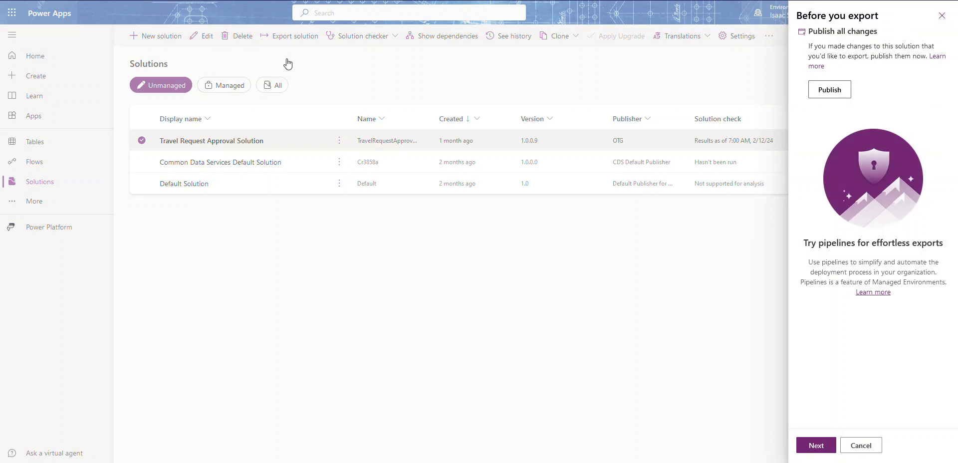
click(824, 99)
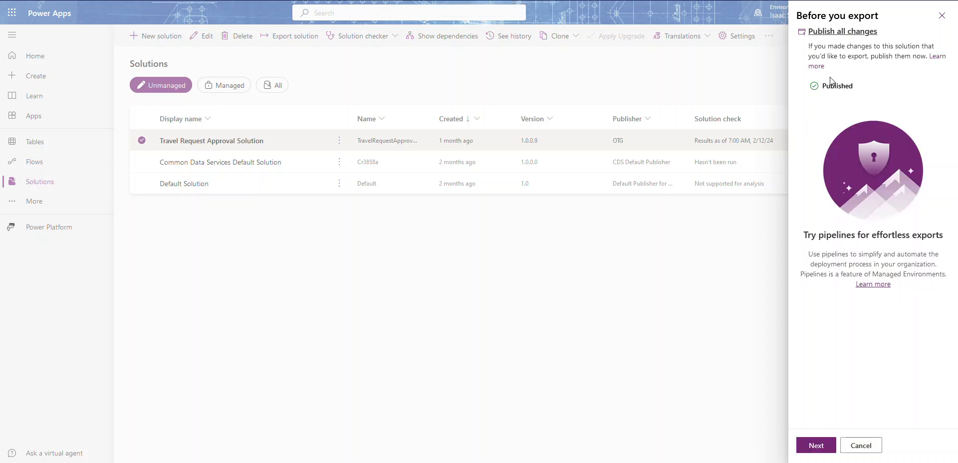
click(816, 446)
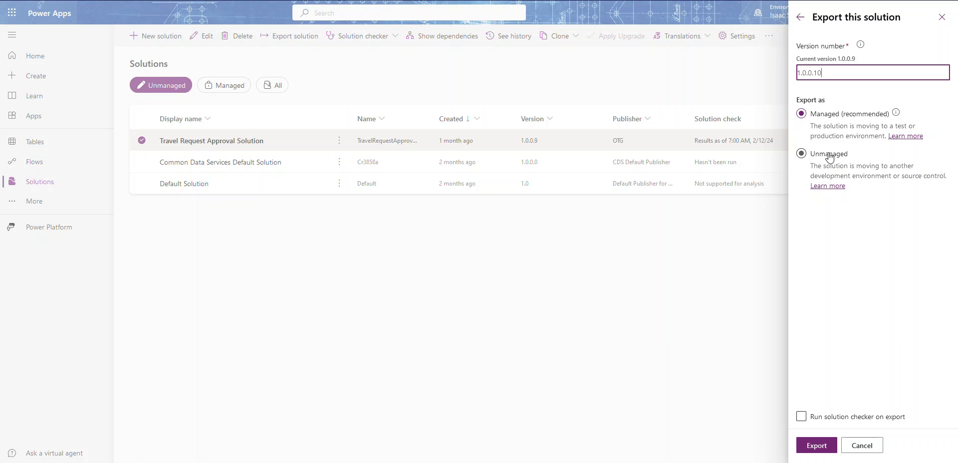
Export the solution as Managed with version number 1.0.0.10 and the solution checker set to run on export.
click(838, 117)
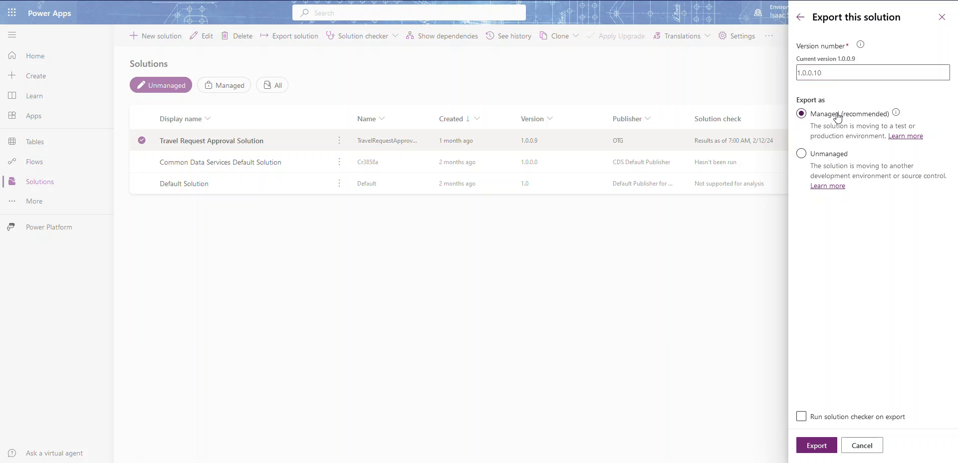
click(801, 417)
click(819, 448)
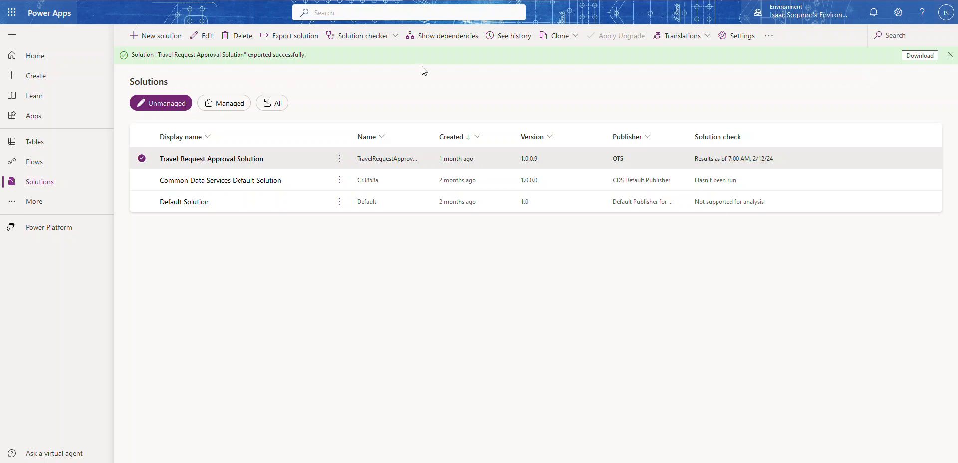
Download the exported solution package, show it in its folder and return to the solutions page.
click(914, 57)
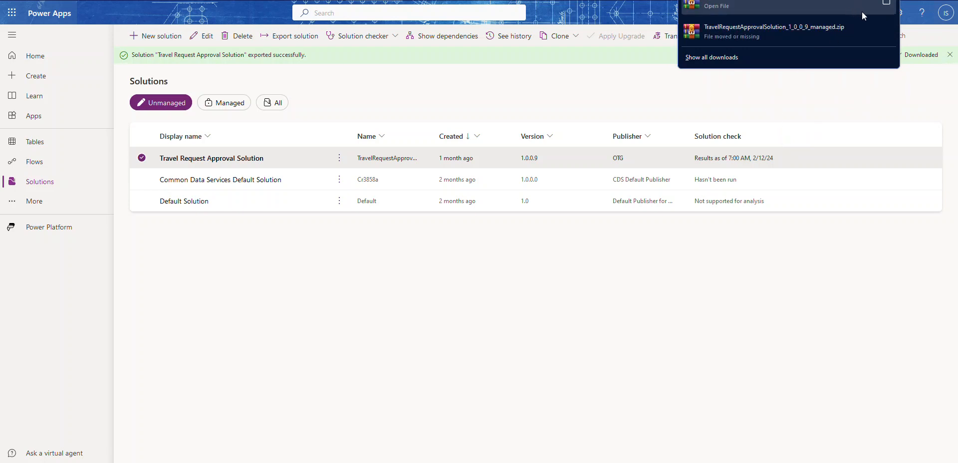
click(883, 6)
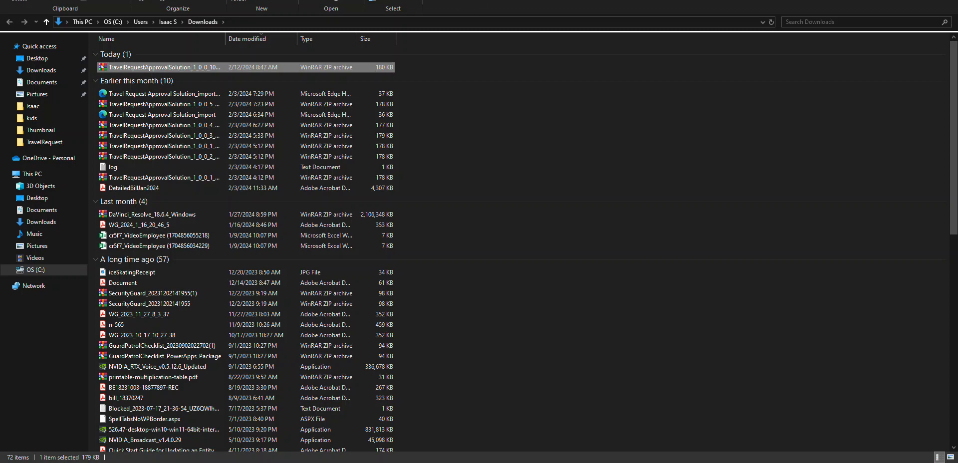
key(alt+Tab)
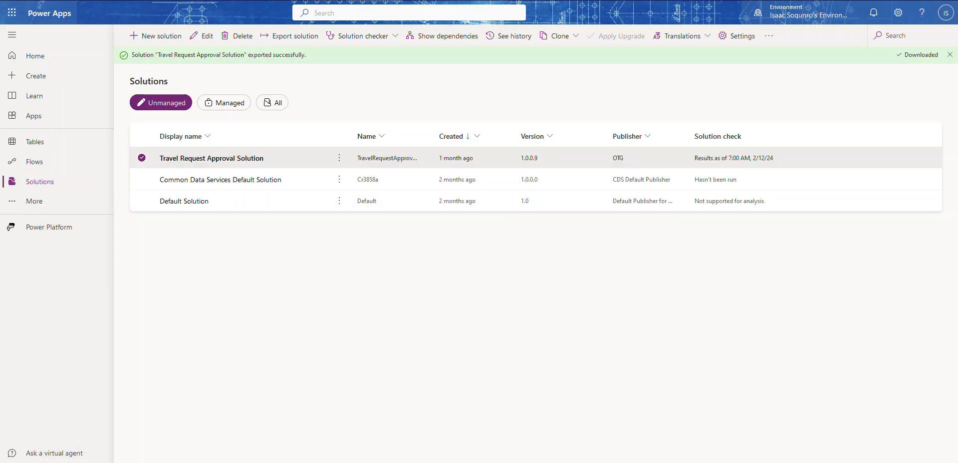
Switch to the 365learningcenter.com (default) environment and list its managed solutions.
click(797, 21)
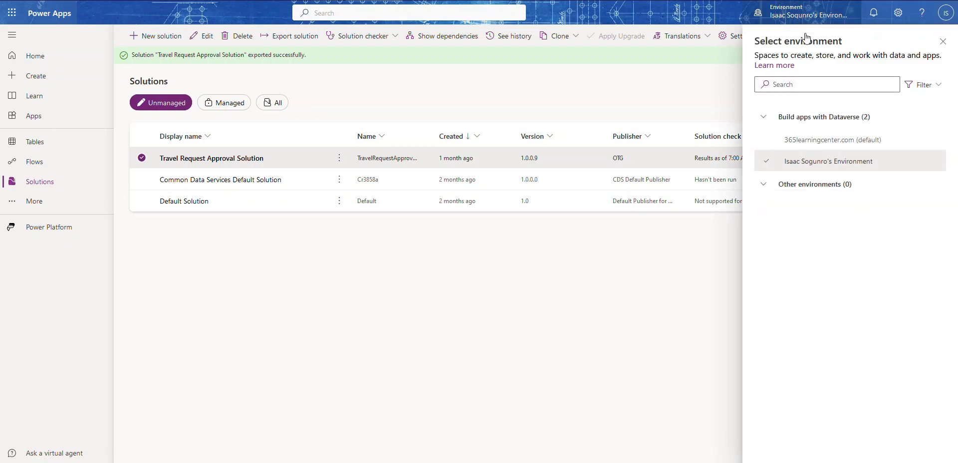
mouse_move(842, 144)
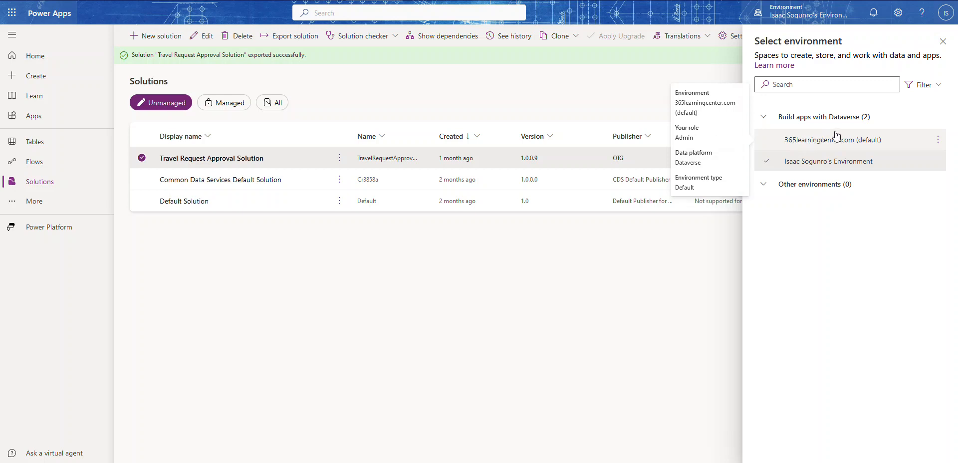
click(816, 141)
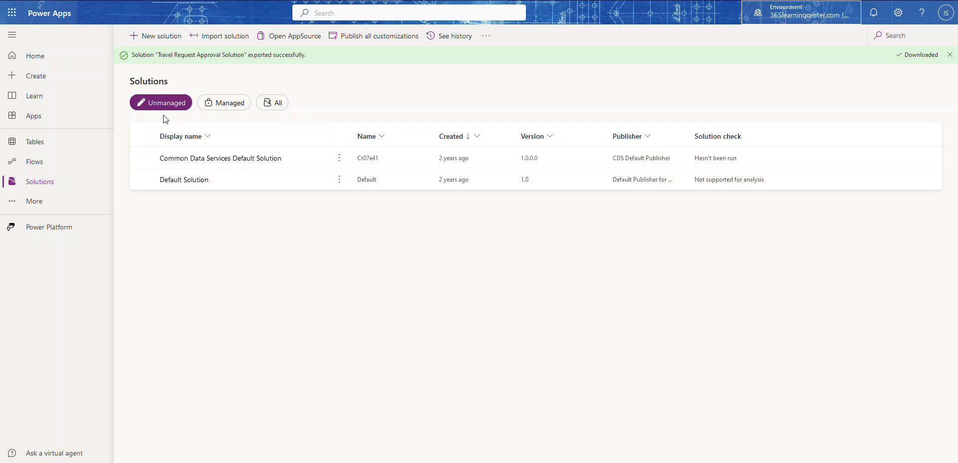
click(229, 106)
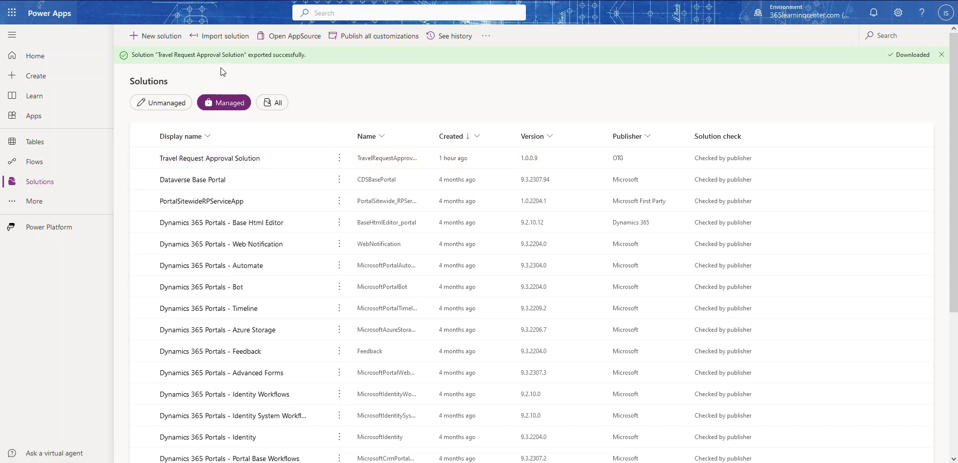
Start a solution import with TravelRequestApprovalSolution_1_0_0_10_managed.zip and accept its update details and the existing SharePoint connection.
click(222, 39)
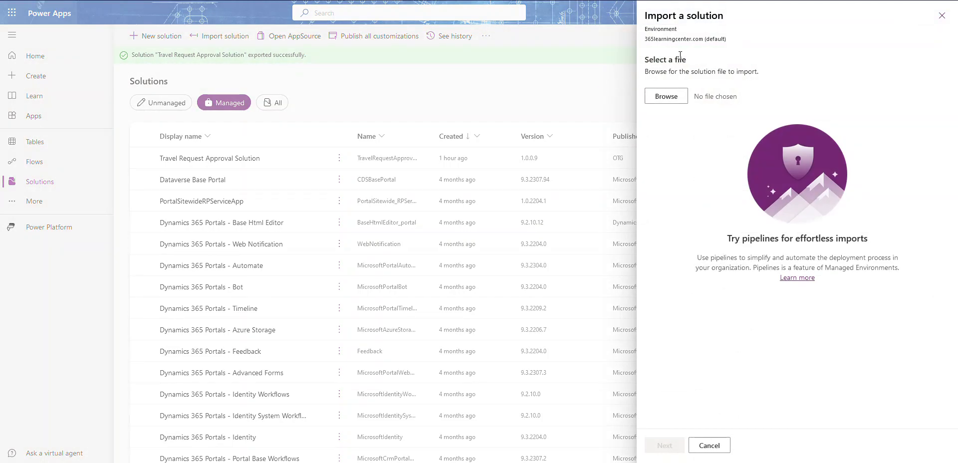
click(673, 100)
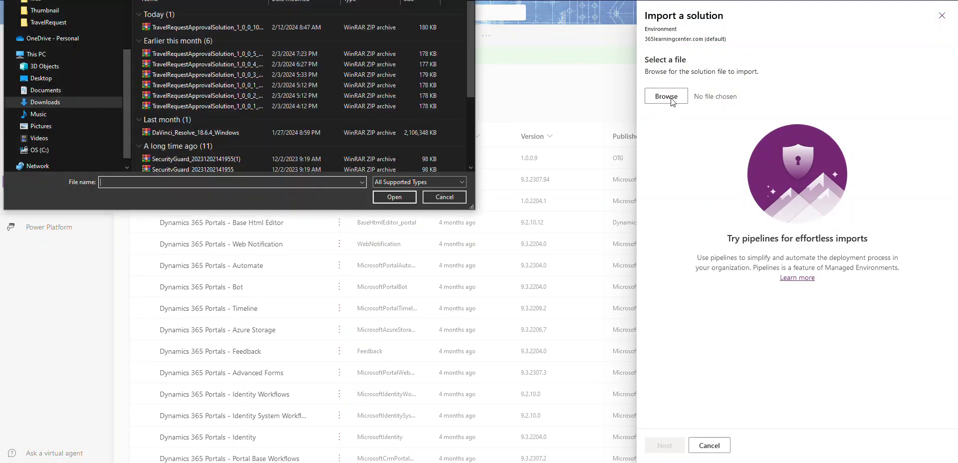
double_click(269, 27)
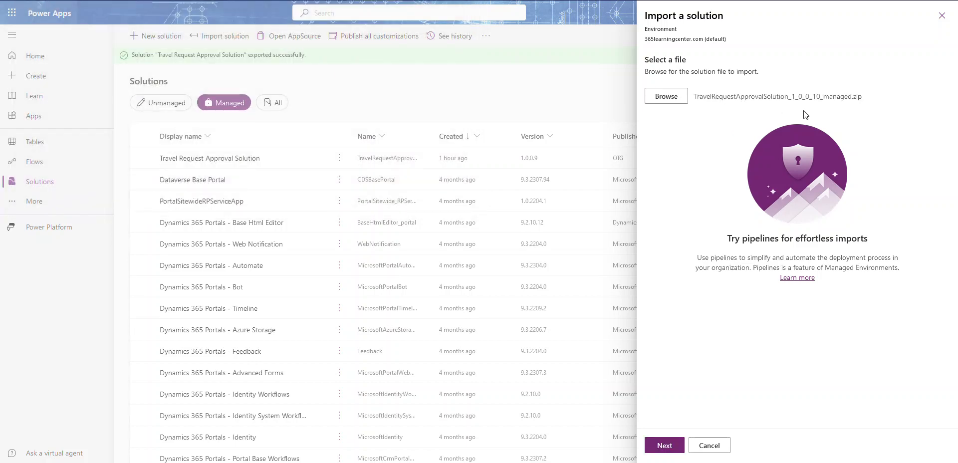
click(664, 448)
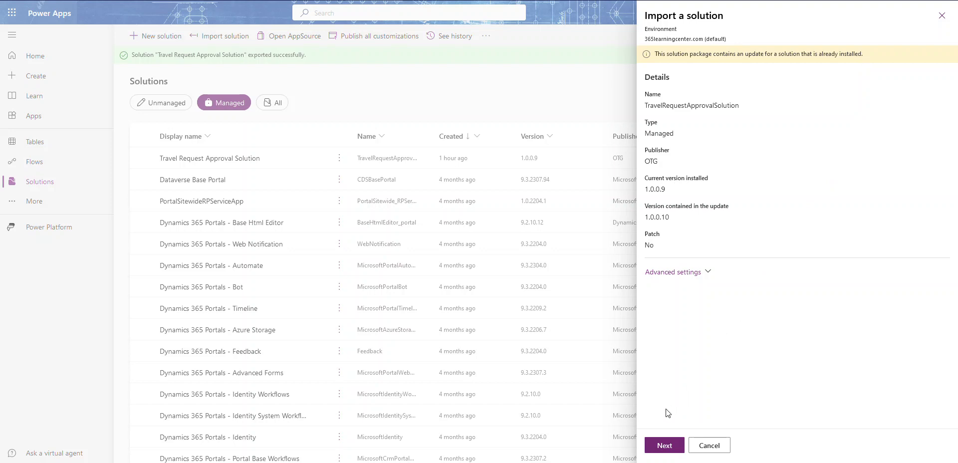
click(659, 445)
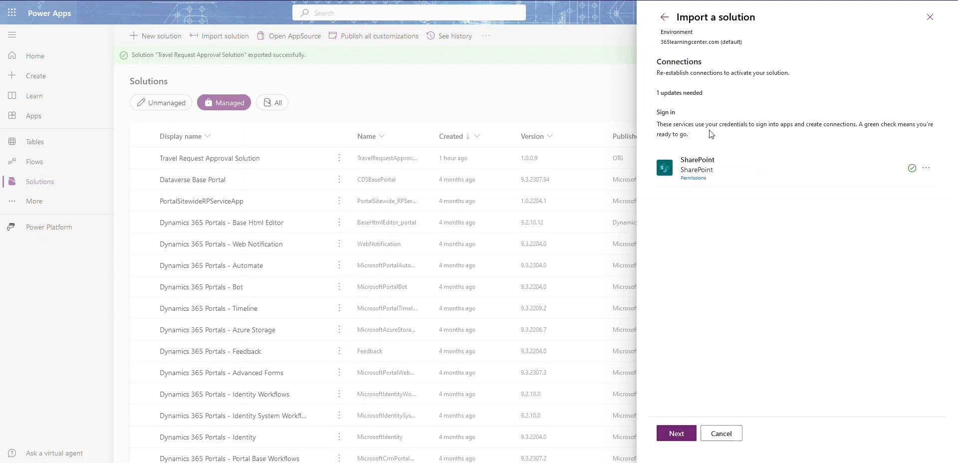
click(683, 437)
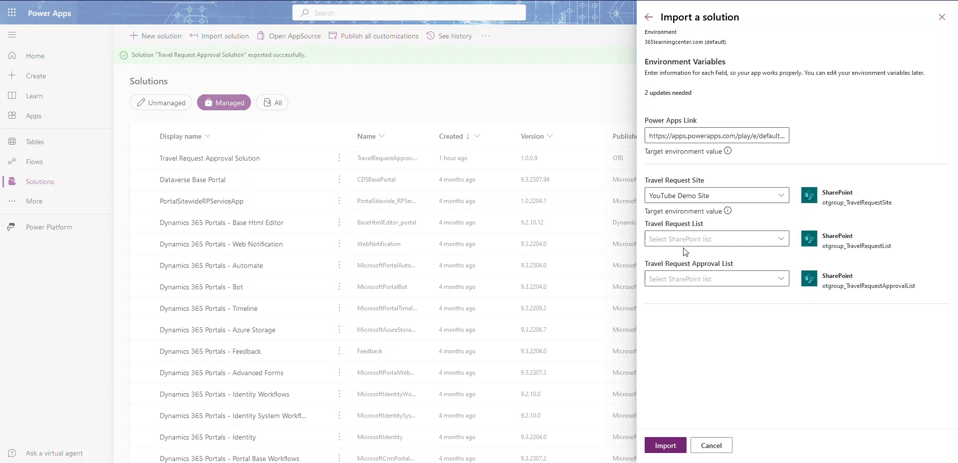
Set the Travel Request List variable to Travel Request and the Travel Request Approval List variable to Travel Request Approval, and run the import.
click(679, 136)
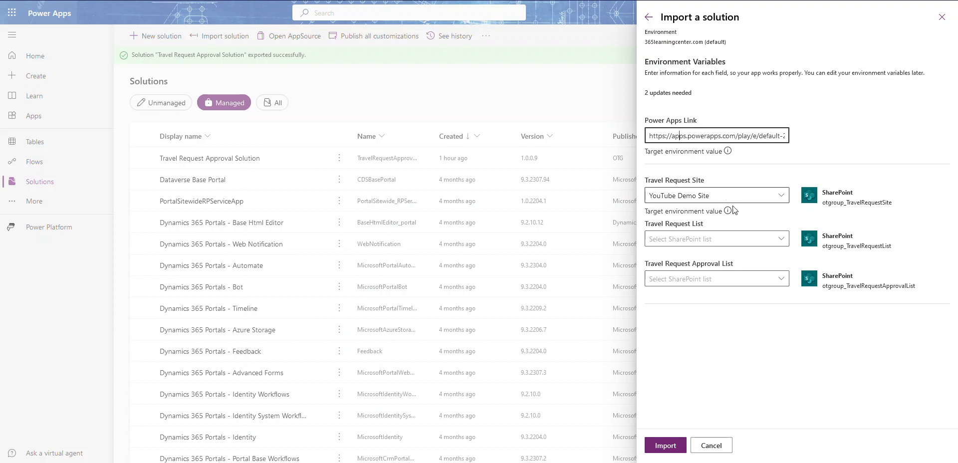
click(781, 240)
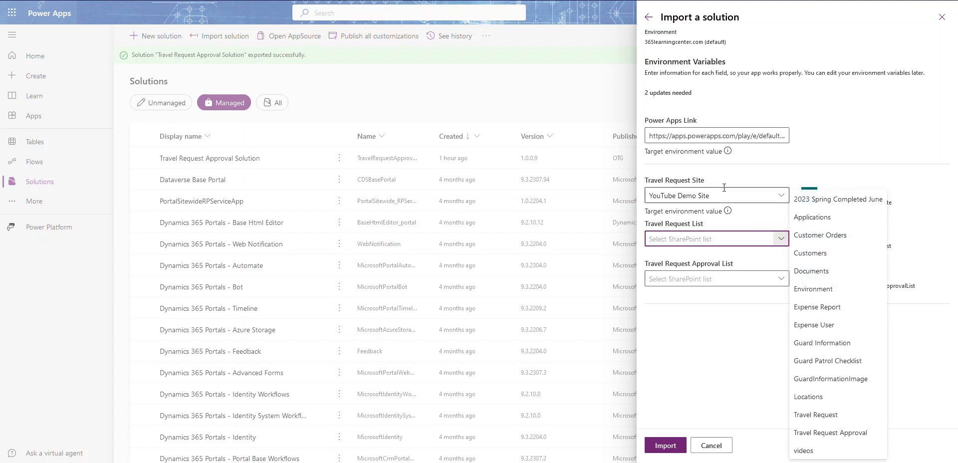
click(782, 239)
click(781, 240)
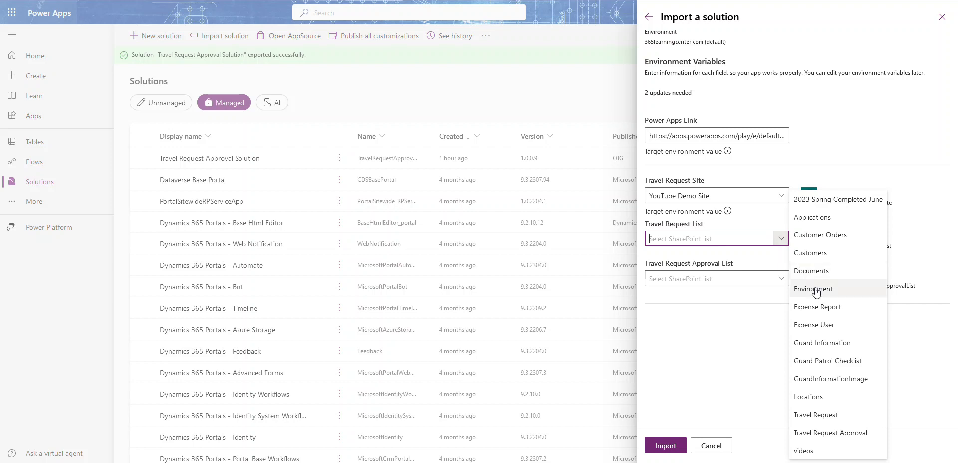
click(835, 420)
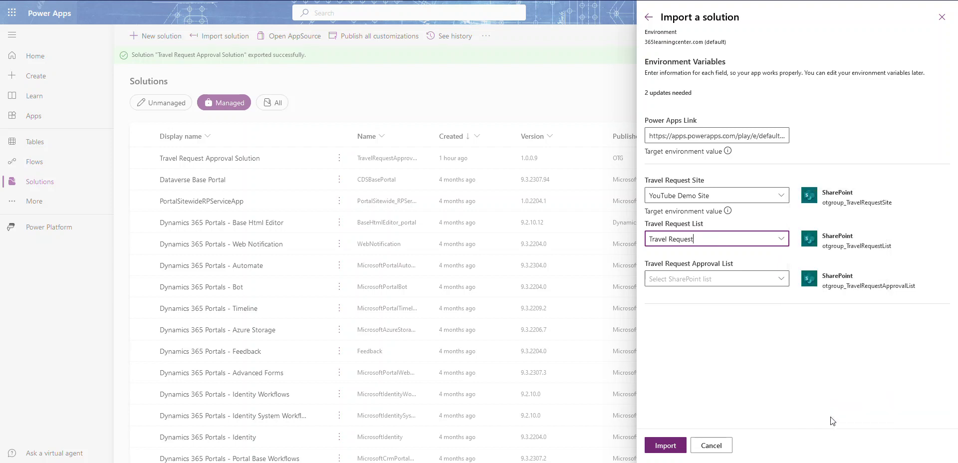
click(781, 279)
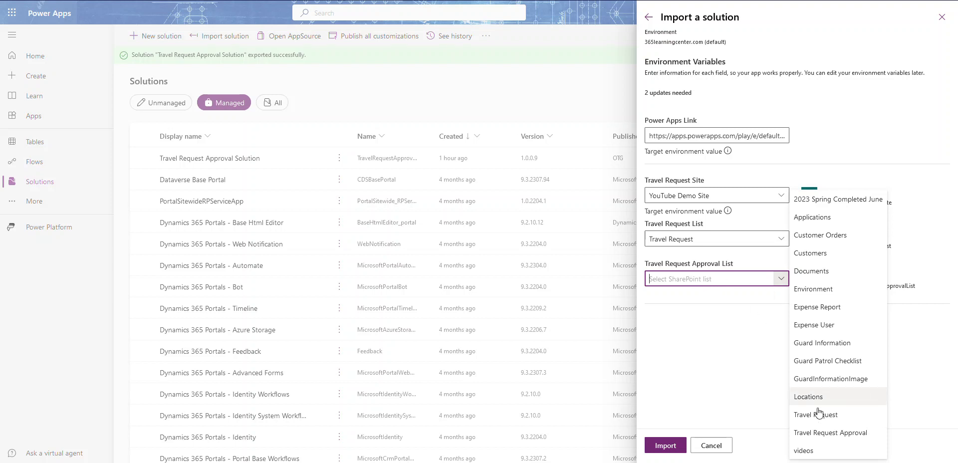
click(833, 433)
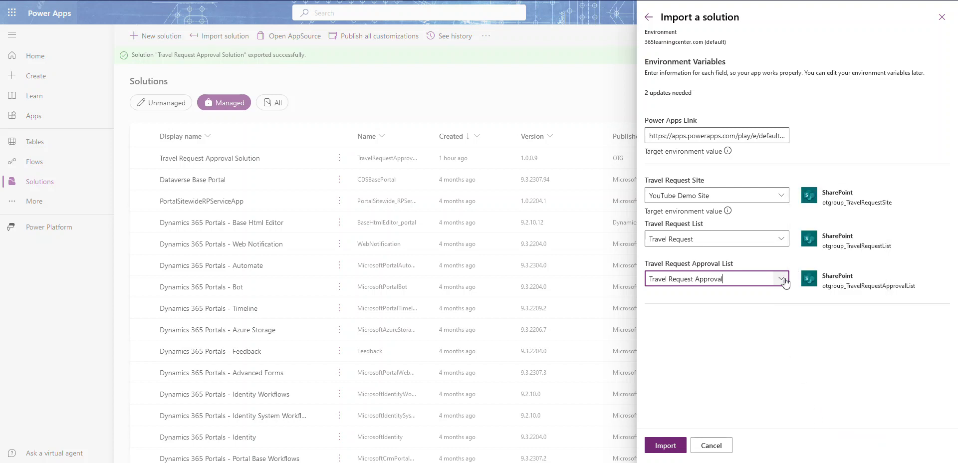
click(723, 335)
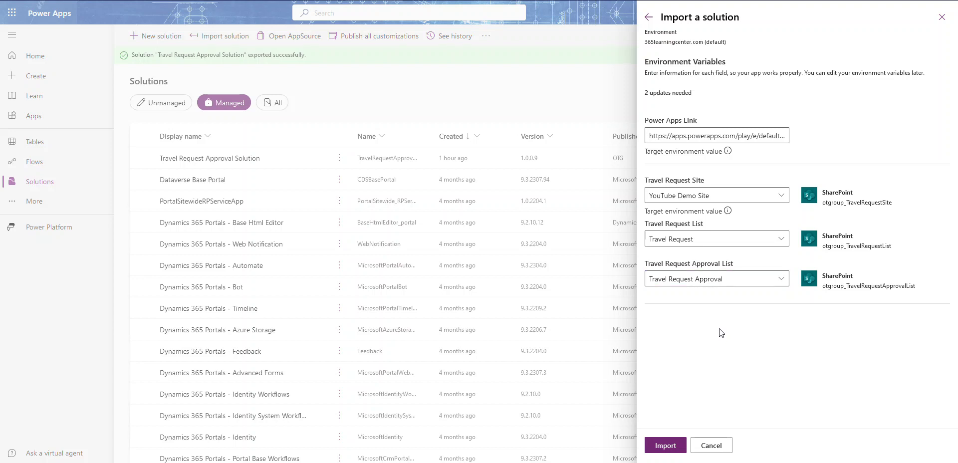
click(669, 450)
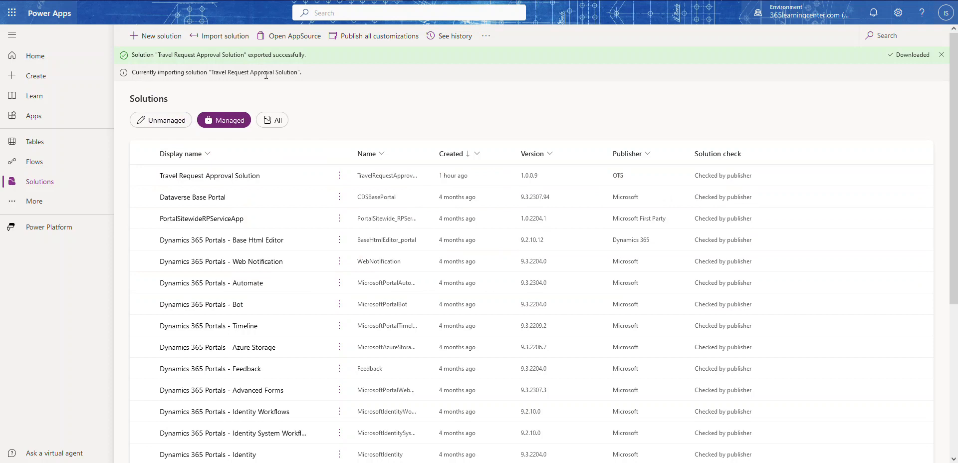
Open the imported Travel Request Approval Solution and dismiss the export and import notifications.
click(943, 55)
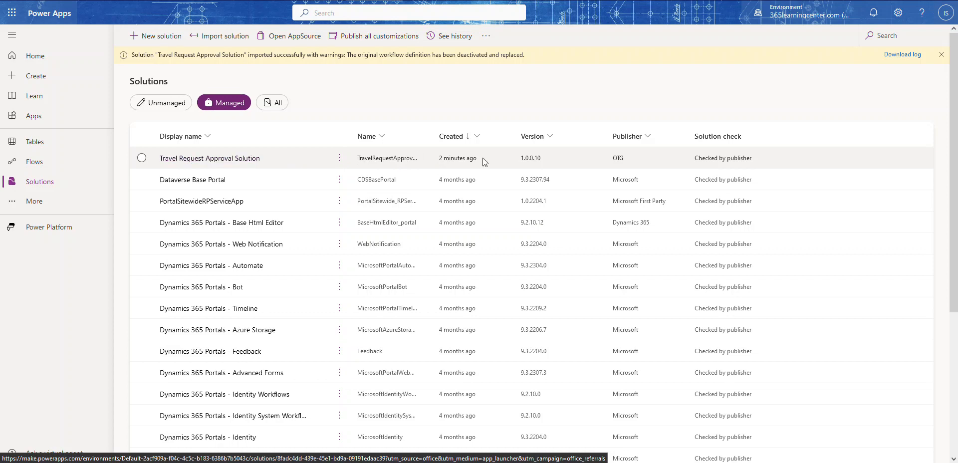
click(224, 161)
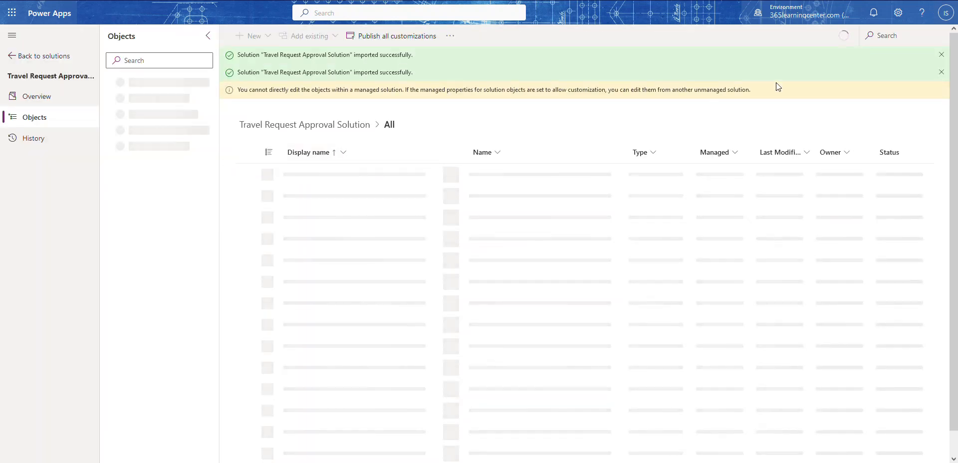
click(941, 72)
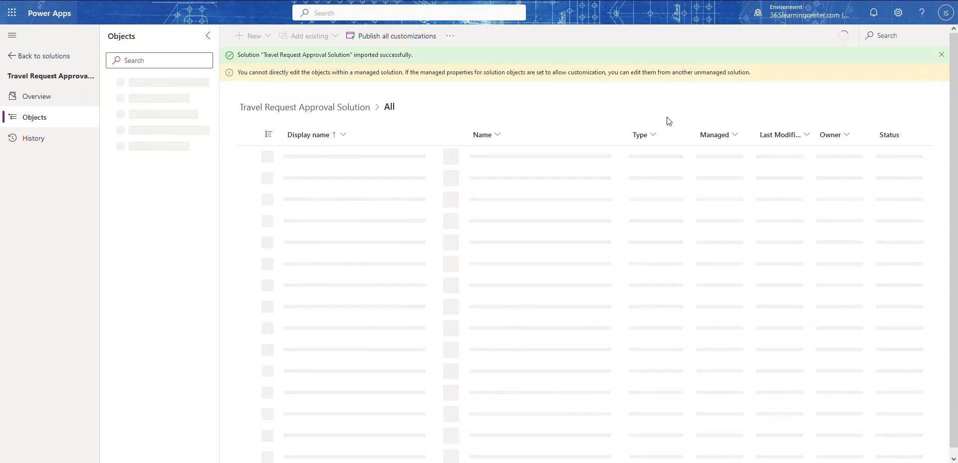
click(942, 54)
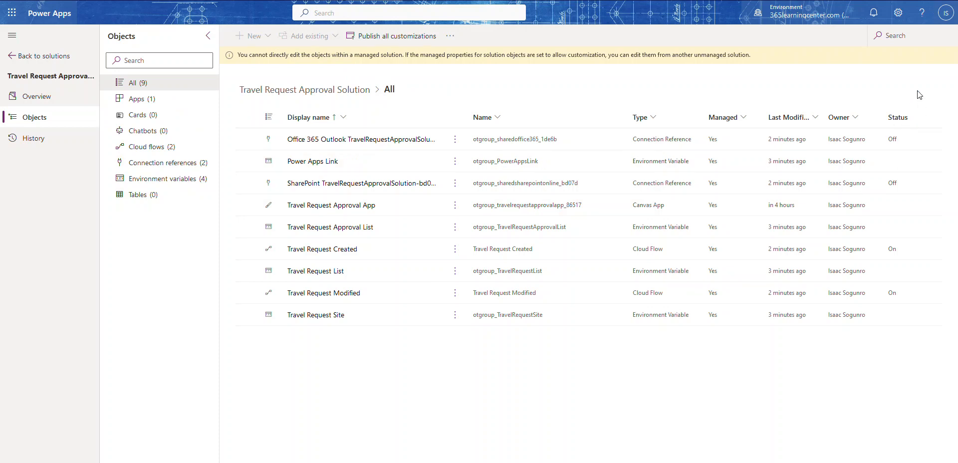
Check which actions are available for the managed Travel Request Approval App and the Travel Request Created cloud flow.
click(118, 102)
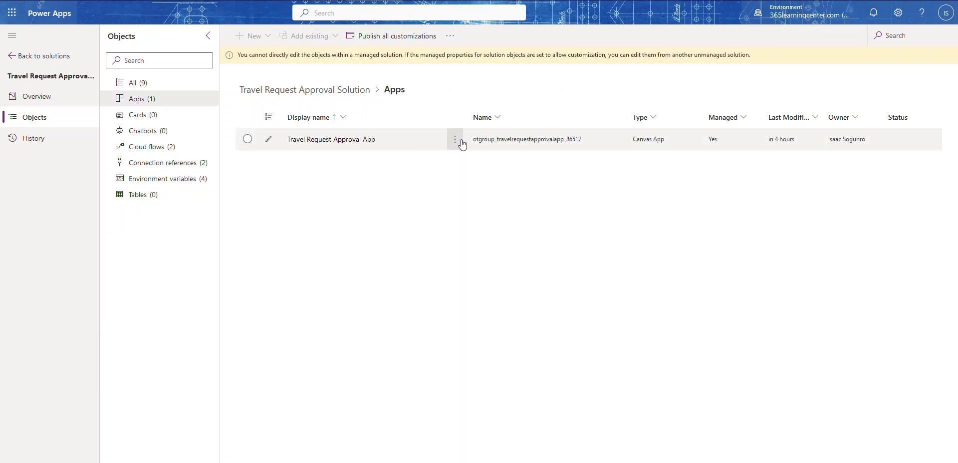
click(455, 140)
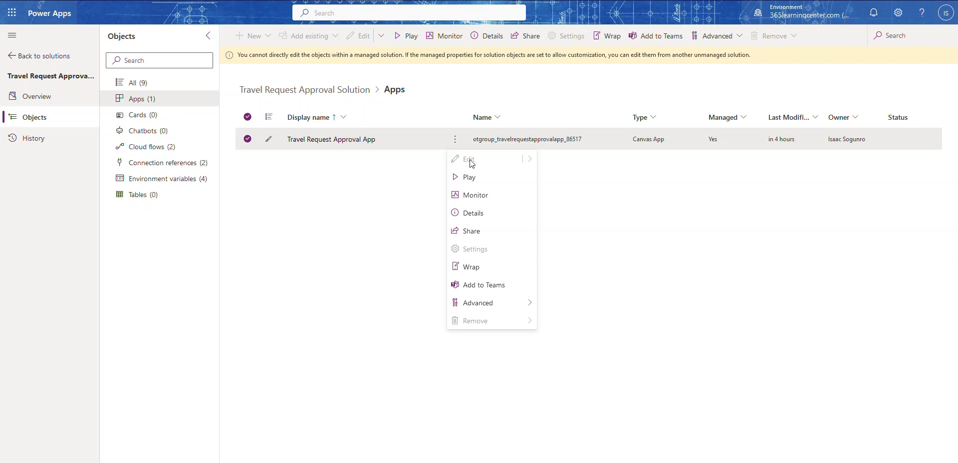
click(162, 151)
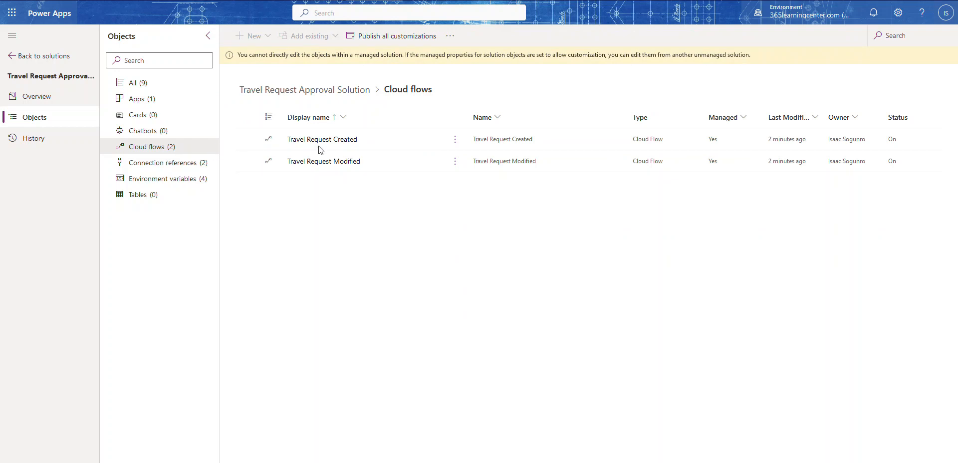
click(455, 139)
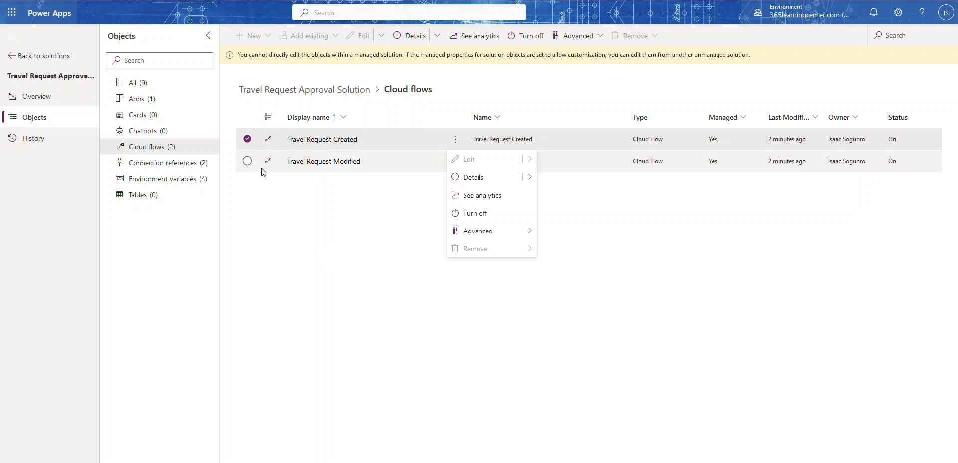
Review the list of available environments and close it without switching.
click(813, 24)
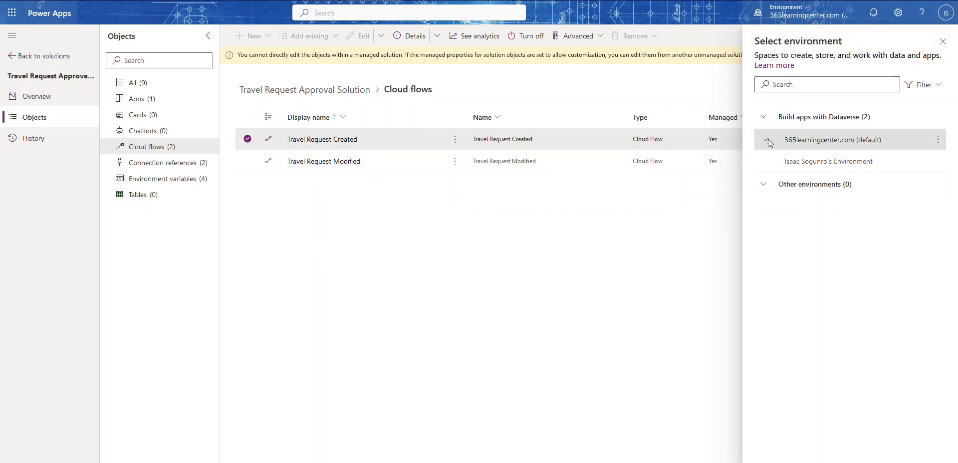
mouse_move(799, 166)
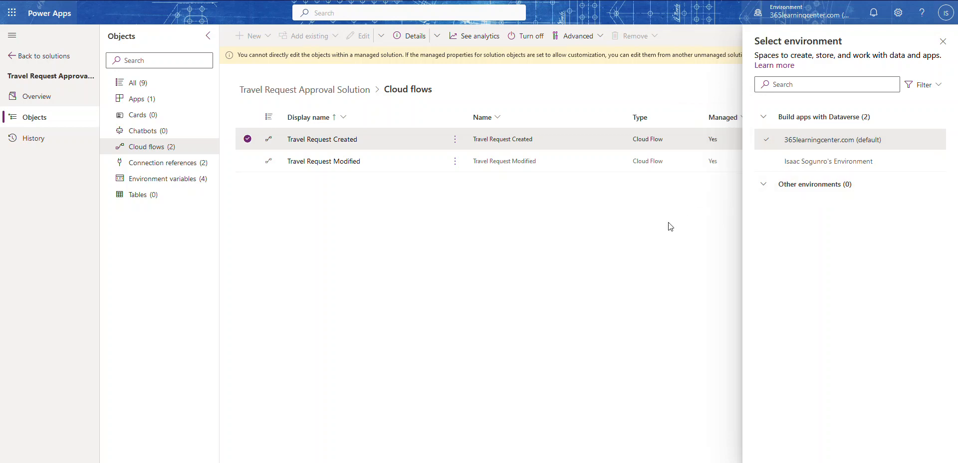
mouse_move(808, 144)
click(943, 41)
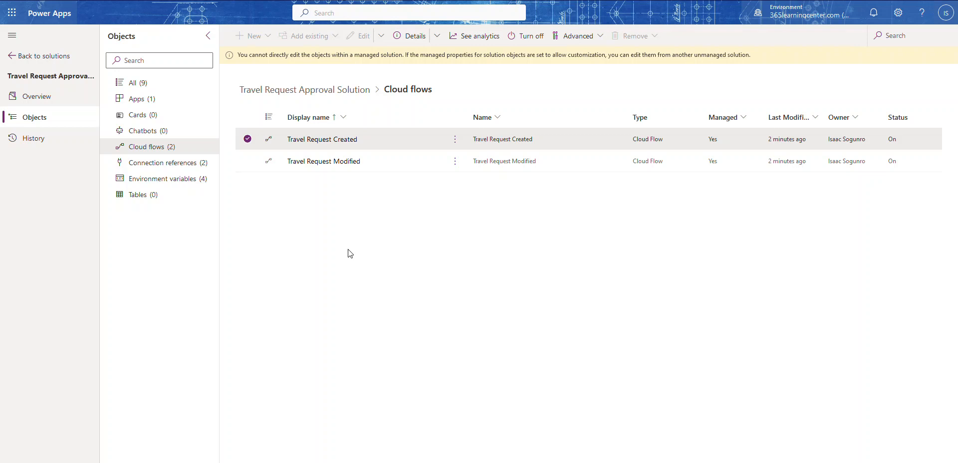
Play the Travel Request Approval App from the solution's apps and refresh it to the latest version.
click(144, 99)
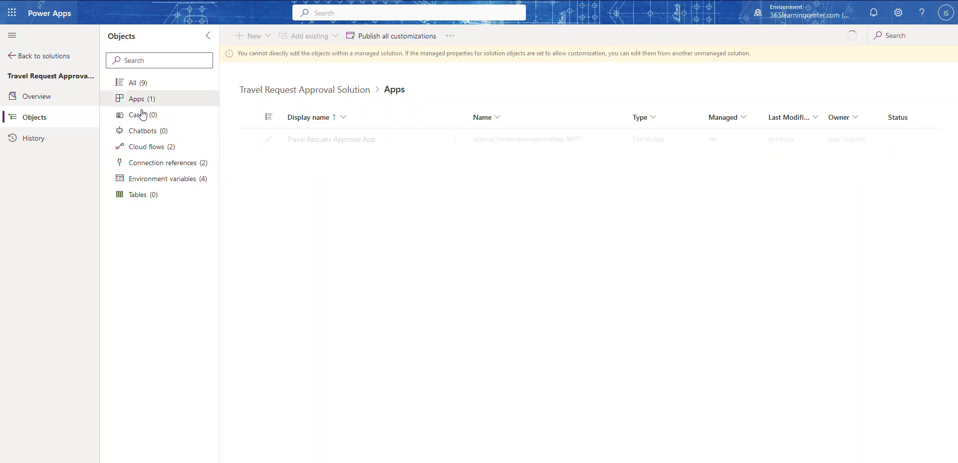
click(455, 139)
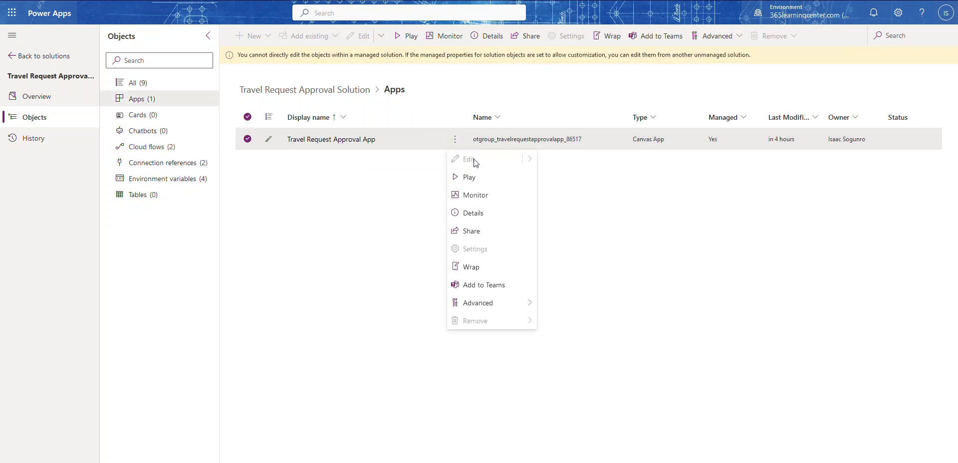
click(469, 179)
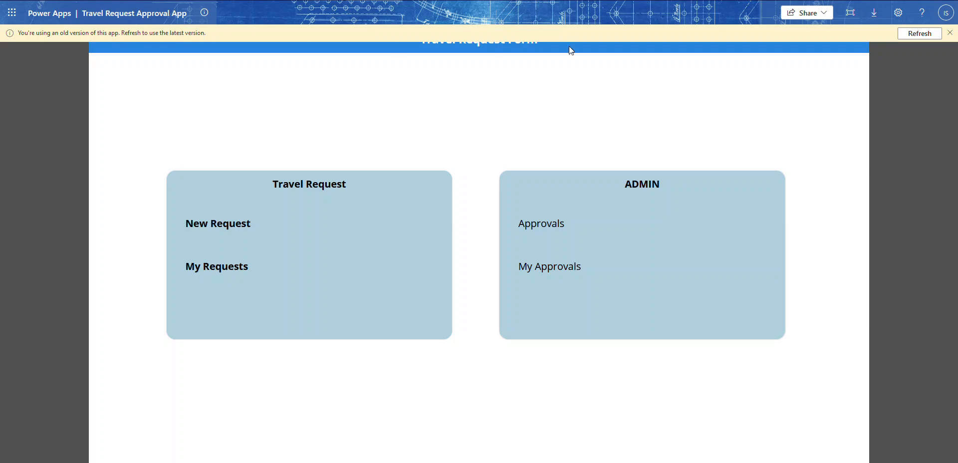
click(919, 33)
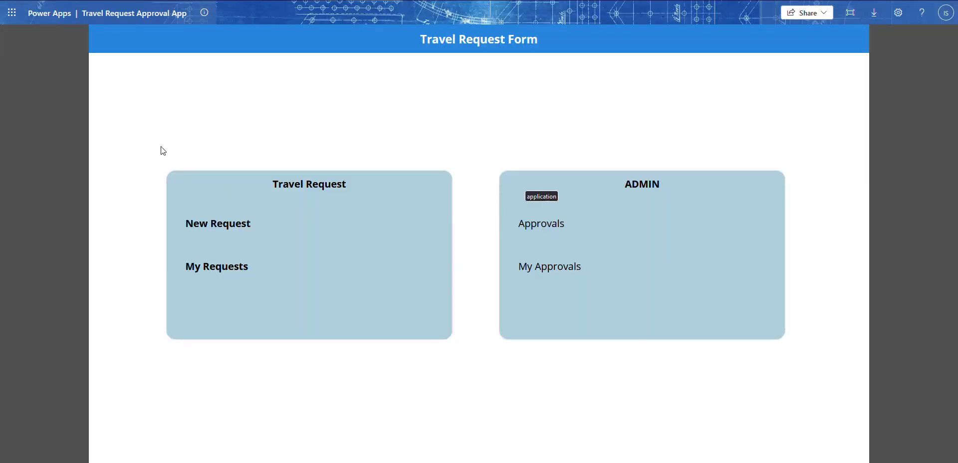
Start a new travel request with trip title "Power Platform Conference", destination "Seattle" and justification "Training".
click(200, 224)
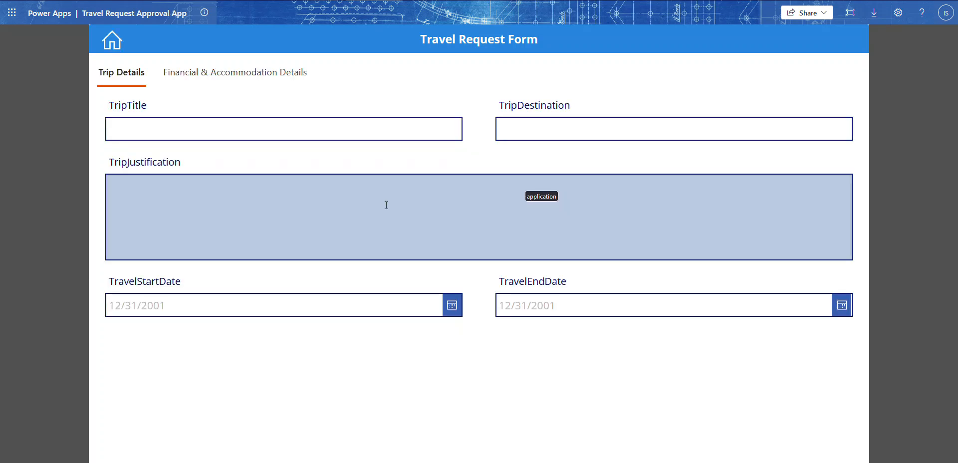
click(302, 133)
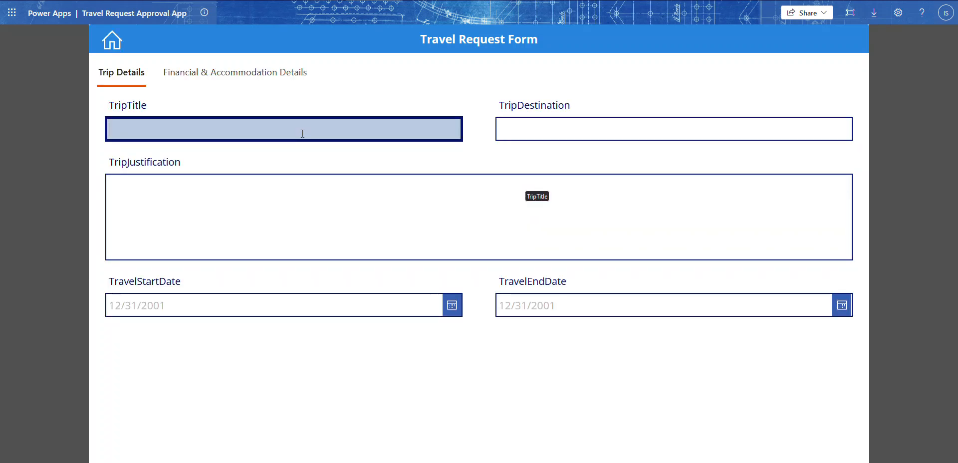
text(Powe)
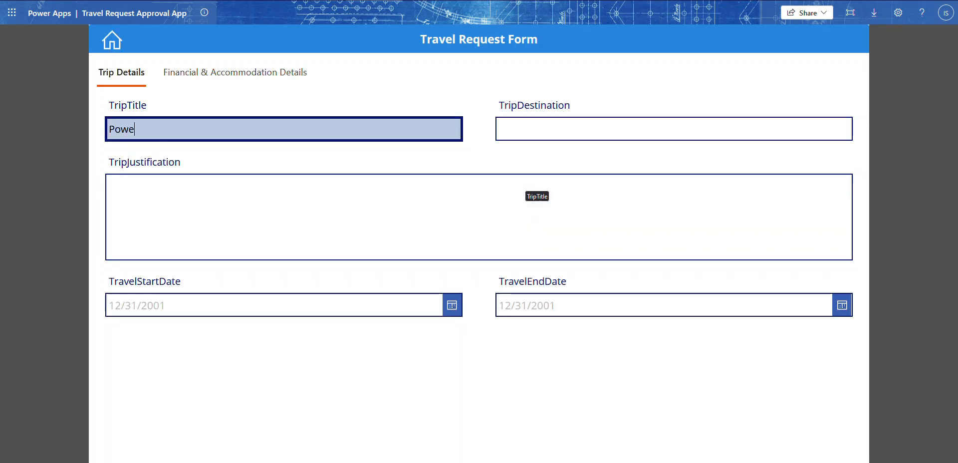
text(r Platform)
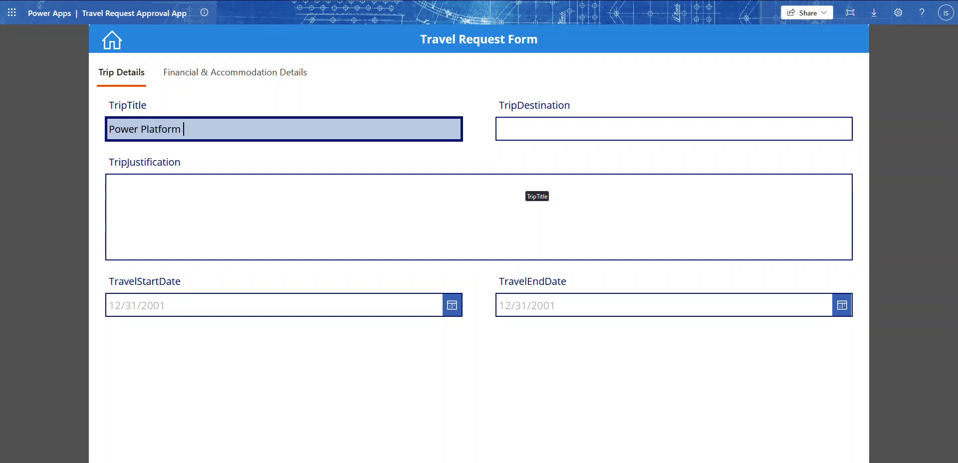
text( Conference)
key(Tab)
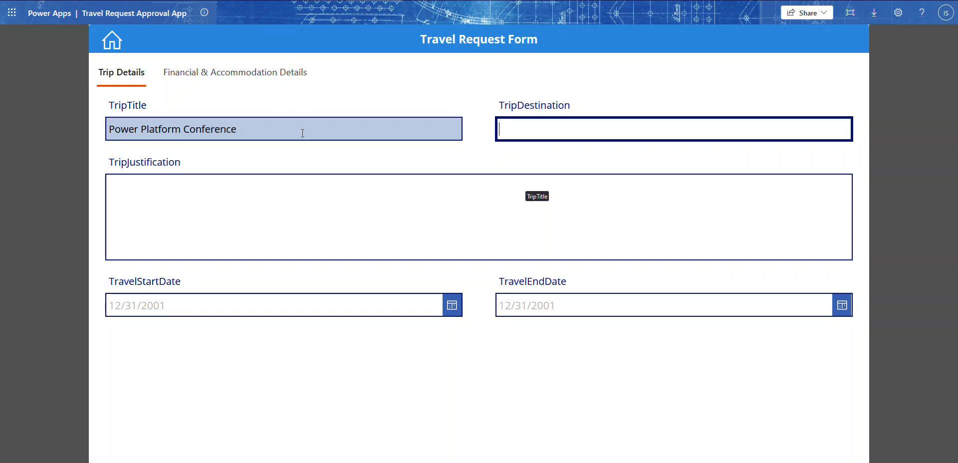
text(Seattle)
key(Tab)
text(Training)
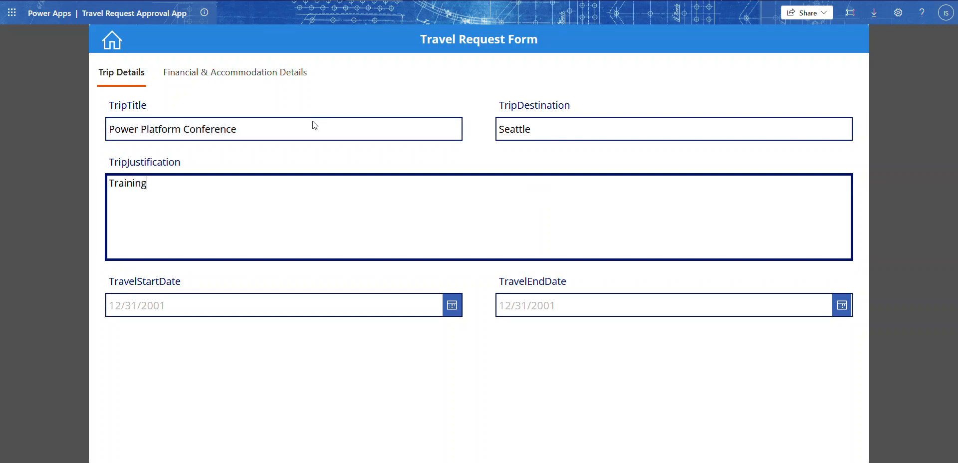
Set the trip's travel start date to 2/26/2024 and its travel end date to 3/1/2024.
click(451, 309)
click(160, 408)
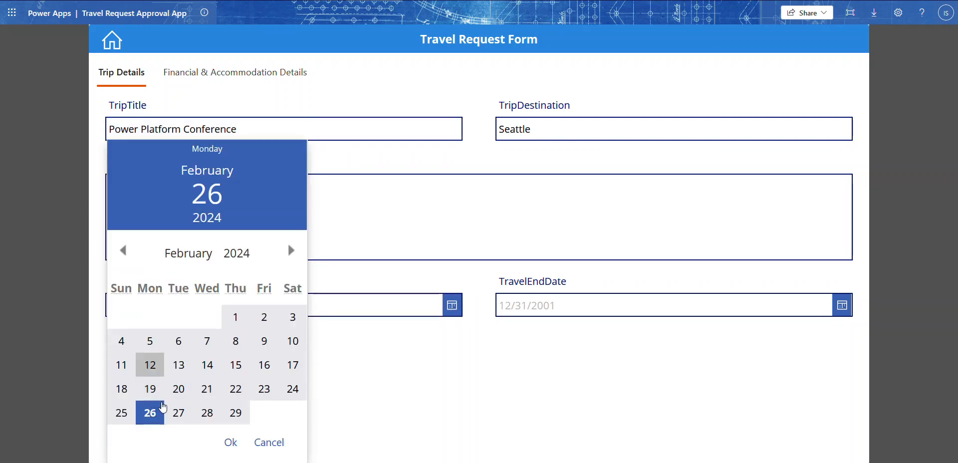
click(230, 442)
click(843, 304)
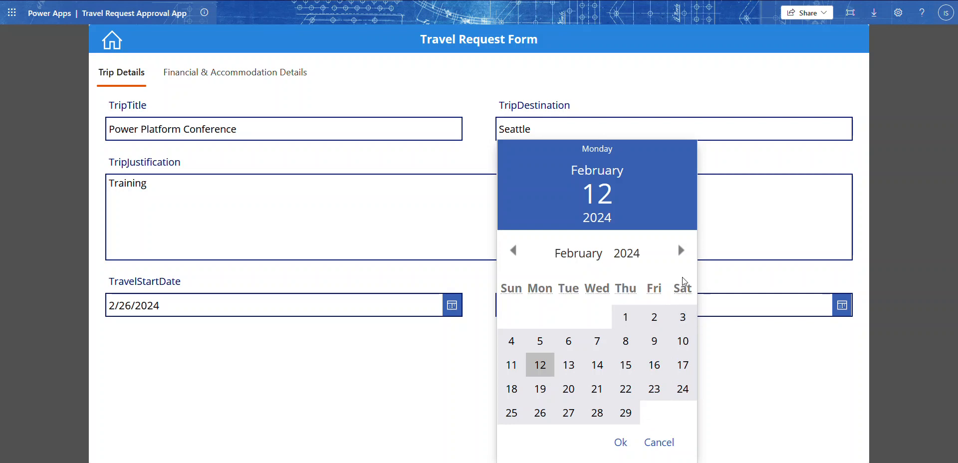
click(682, 251)
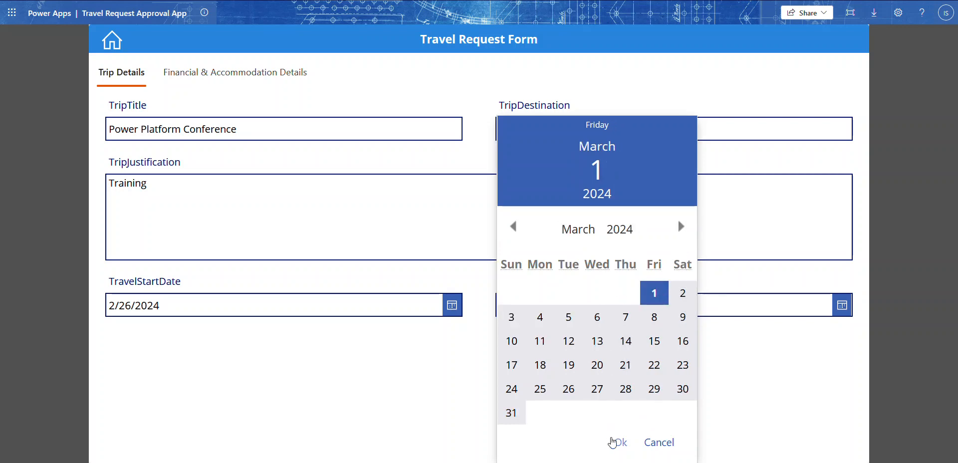
click(616, 442)
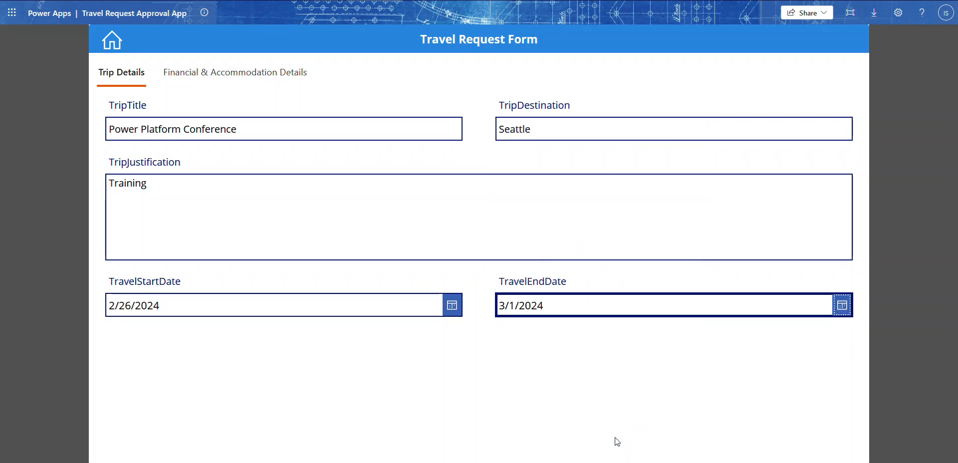
Fill in airfare cost 32323, hotel name "Marriot" and hotel cost 3434 in the financial and accommodation details, and submit the request.
click(207, 83)
click(241, 133)
text(32323)
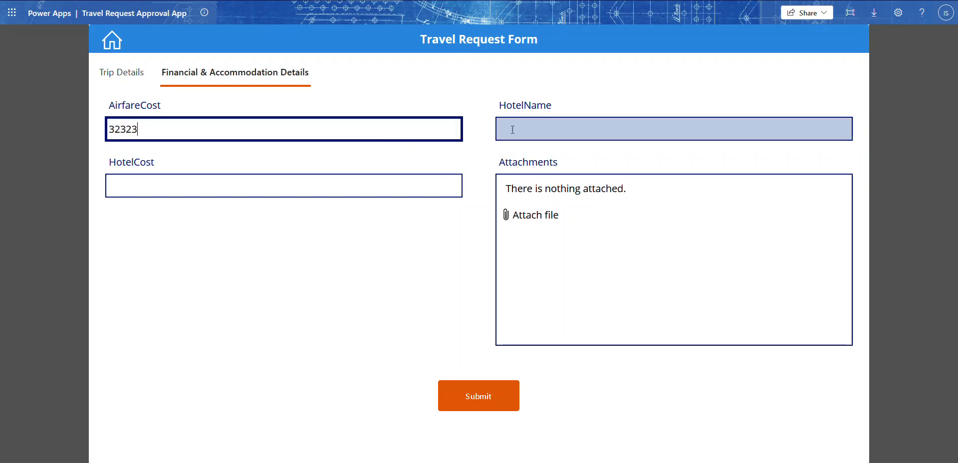
click(543, 127)
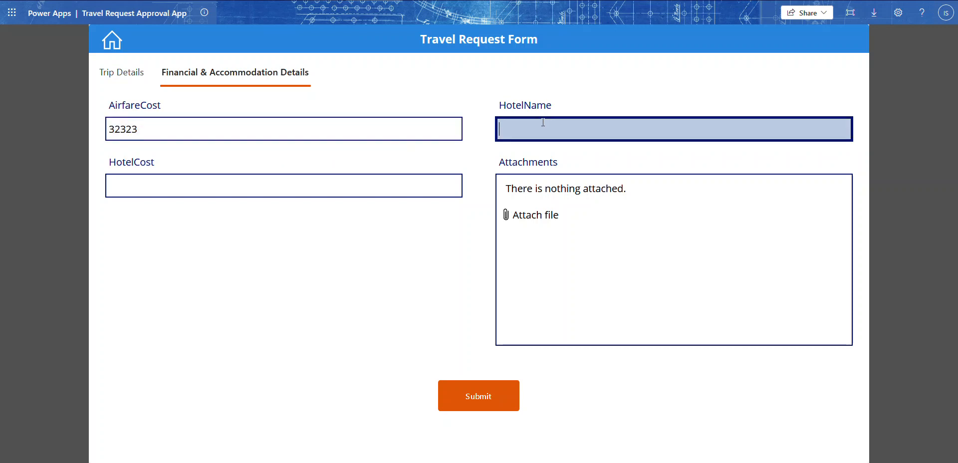
text(Marriot)
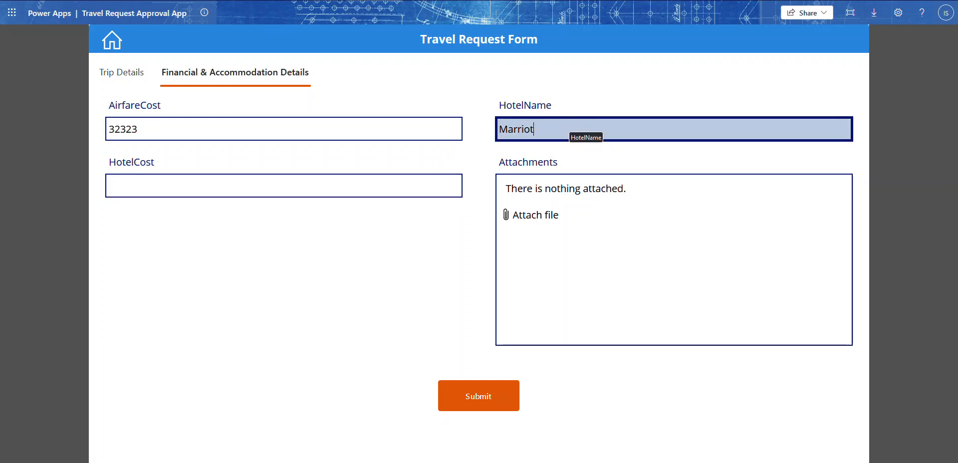
click(379, 181)
text(3434)
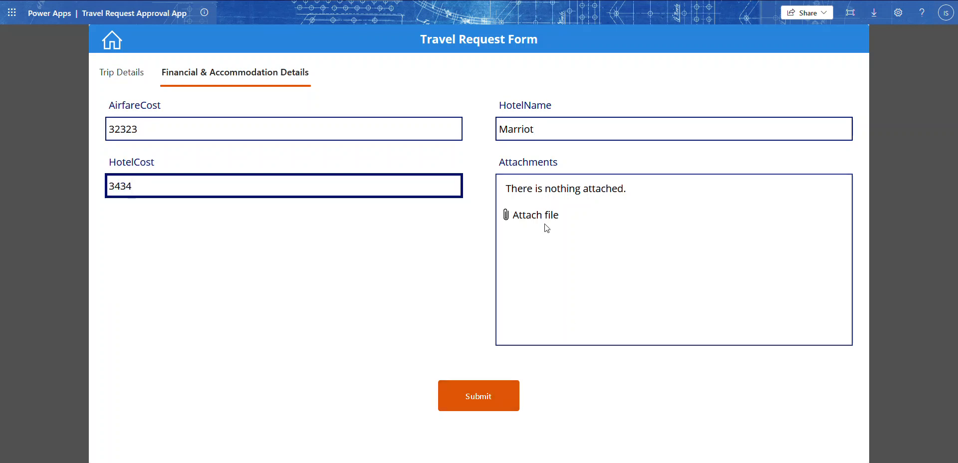
click(471, 396)
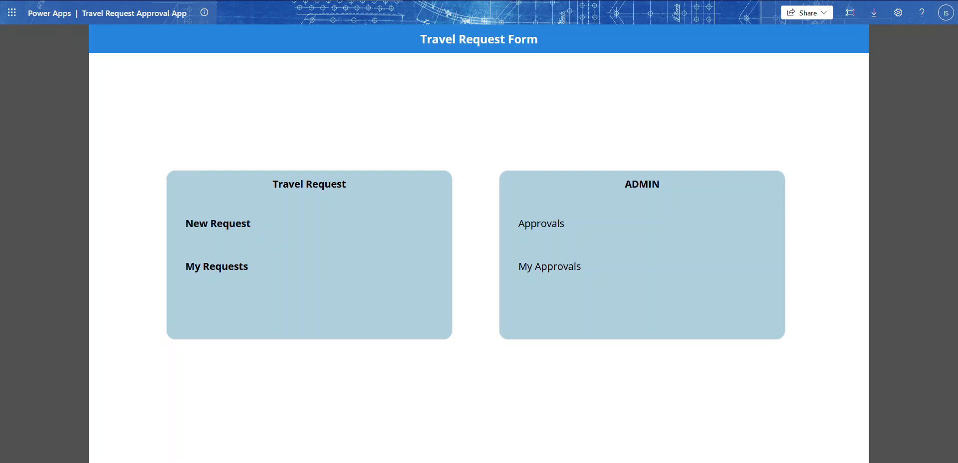
Switch to Outlook and open the review page linked in the new "Travel Request Approval Needed" email.
click(12, 12)
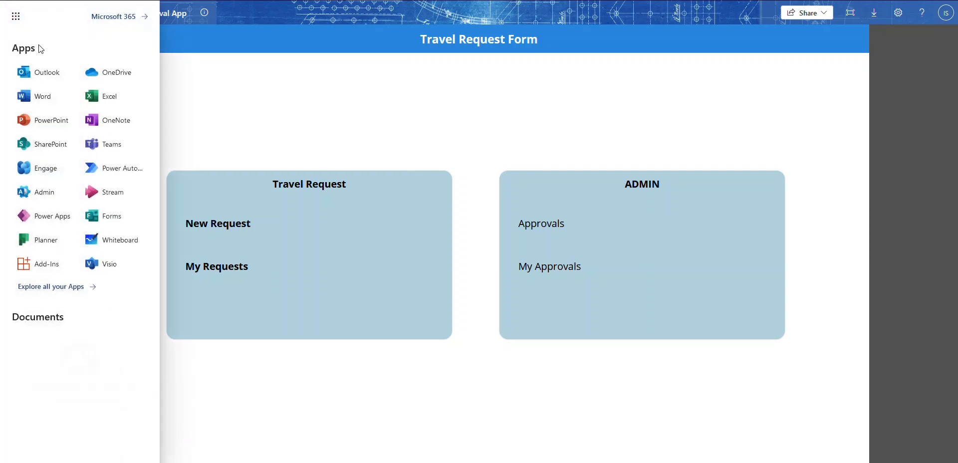
click(22, 80)
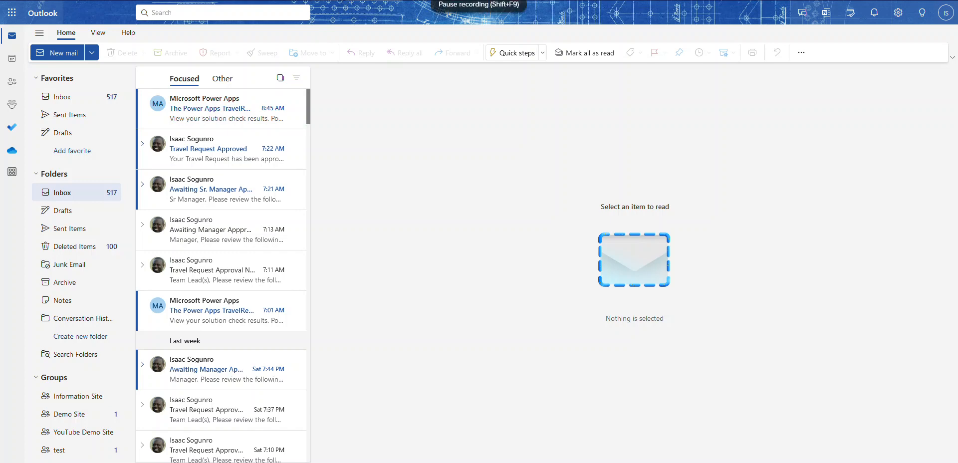
click(202, 112)
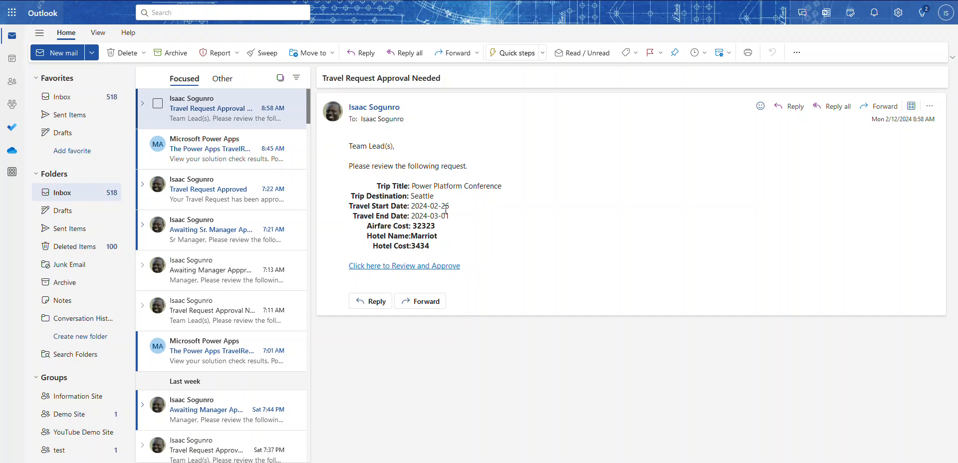
click(392, 266)
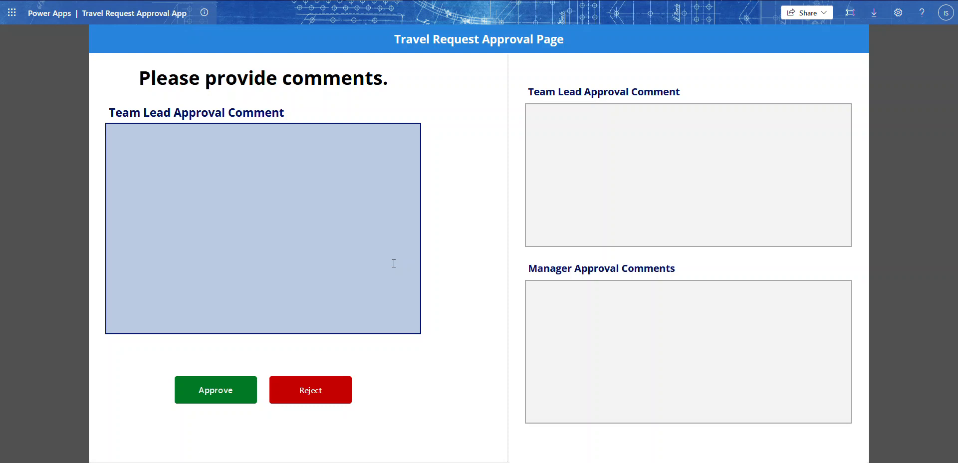
Approve the travel request as team lead with the comment "Approved!!".
click(186, 191)
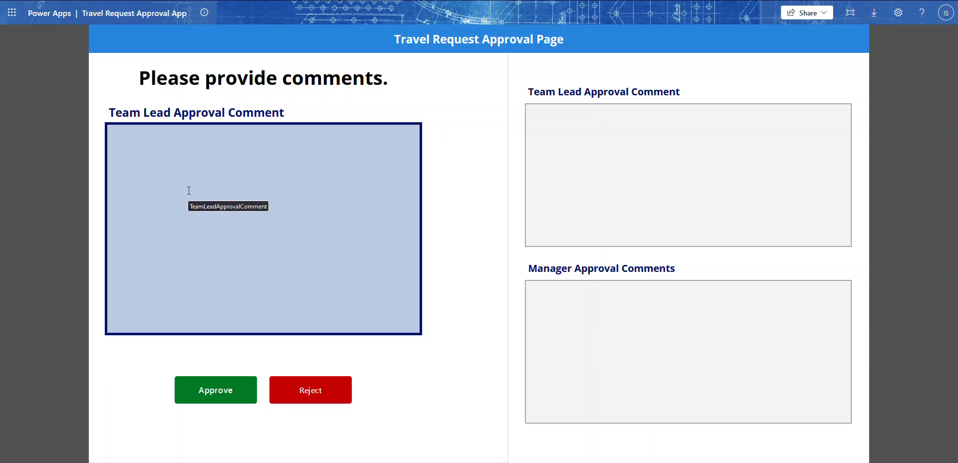
text(Approved!!)
click(205, 391)
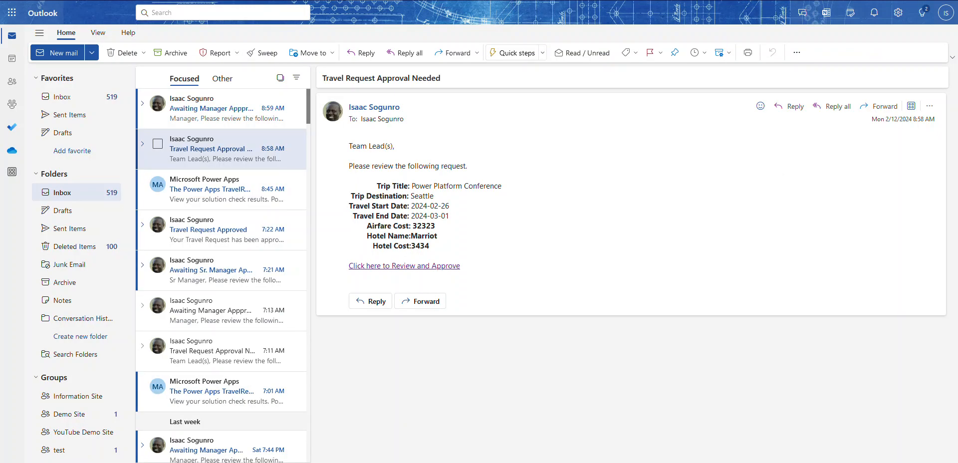
Open the review page from the newest manager approval email and approve the request with the comment "dfhhfghfdhfg".
click(209, 118)
click(398, 267)
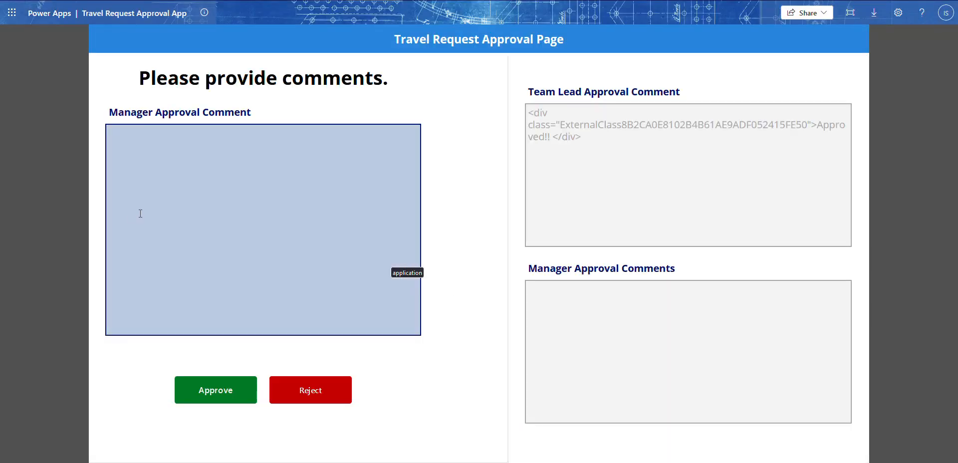
click(141, 214)
text(dfhhfghfdhfg)
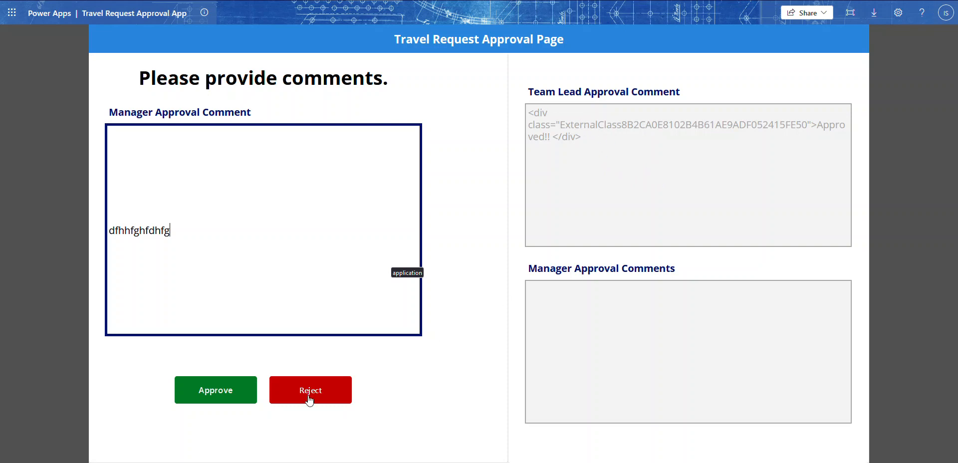
click(217, 394)
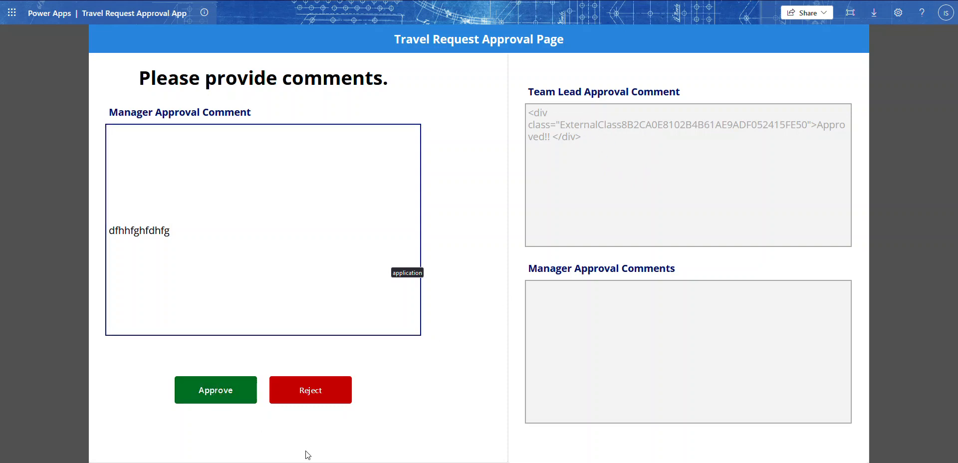
Open the review page from the newest senior manager approval email and approve the request with the comment "Approved!!".
mouse_move(428, 462)
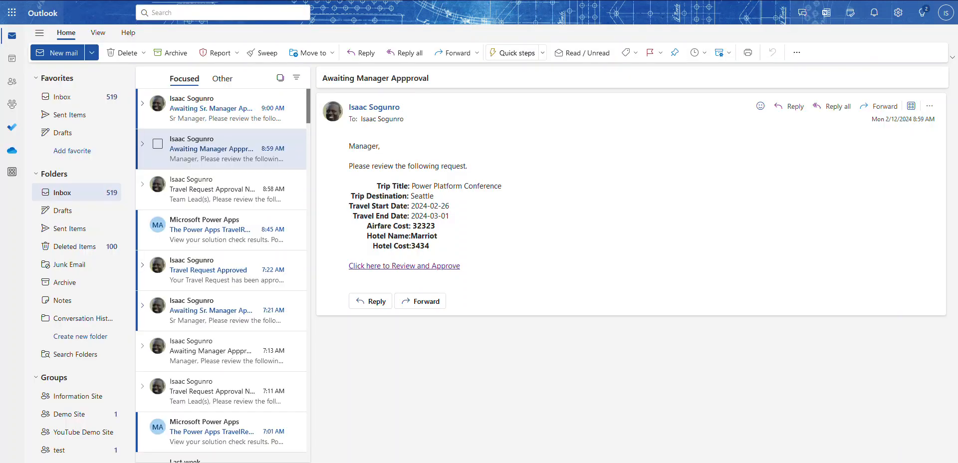
click(214, 111)
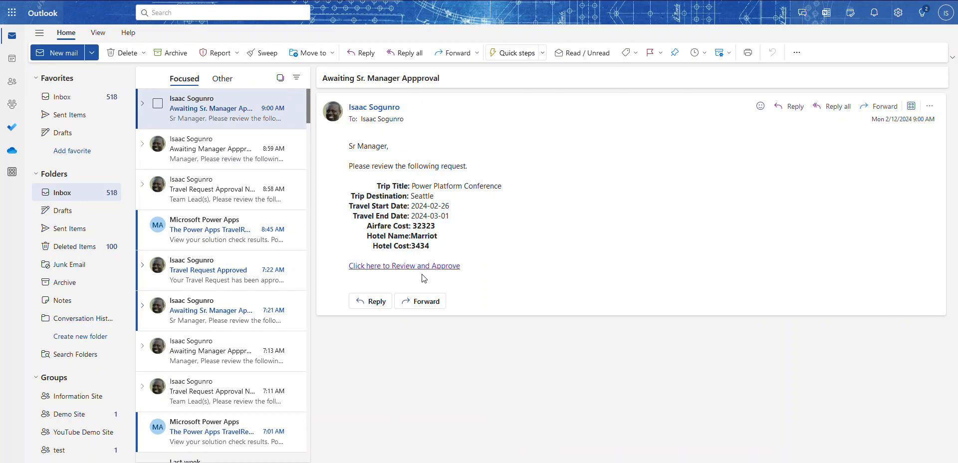
click(413, 266)
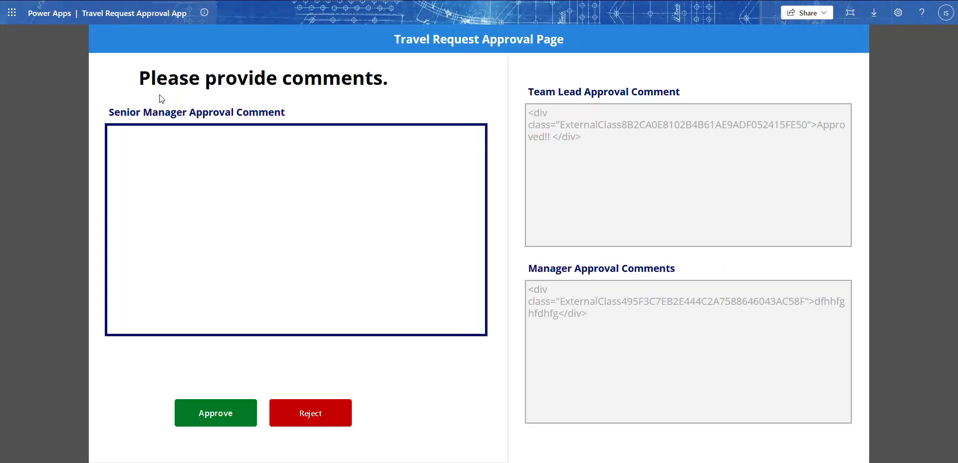
text(cvb)
key(ctrl+a)
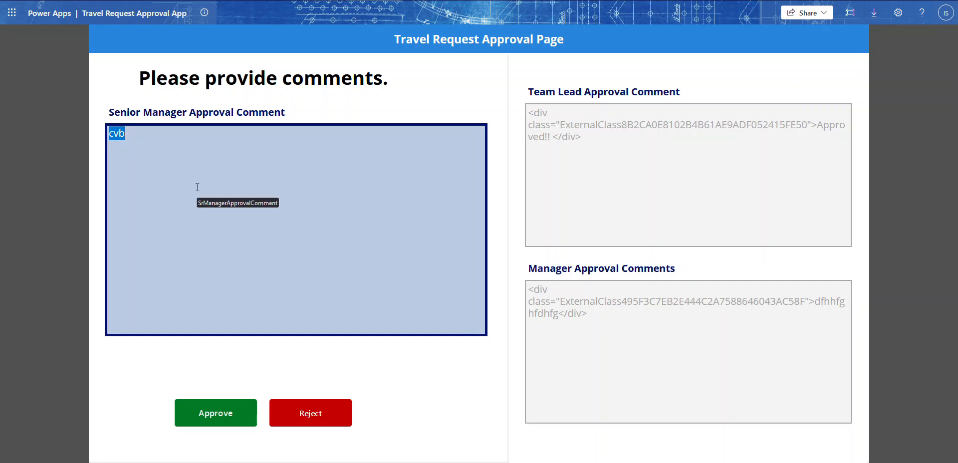
text(A[p)
text(roved!!)
click(202, 415)
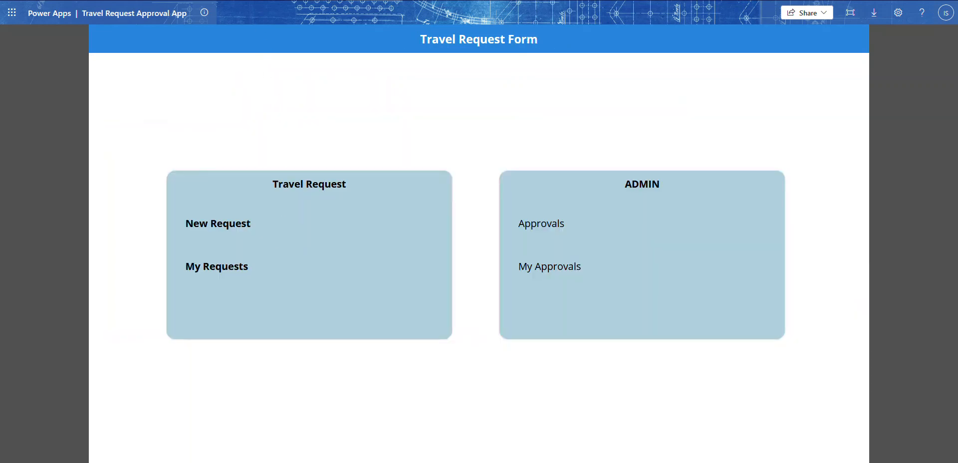
Return to Outlook and read the newest "Travel Request Approved" email.
key(ctrl+shift+Tab)
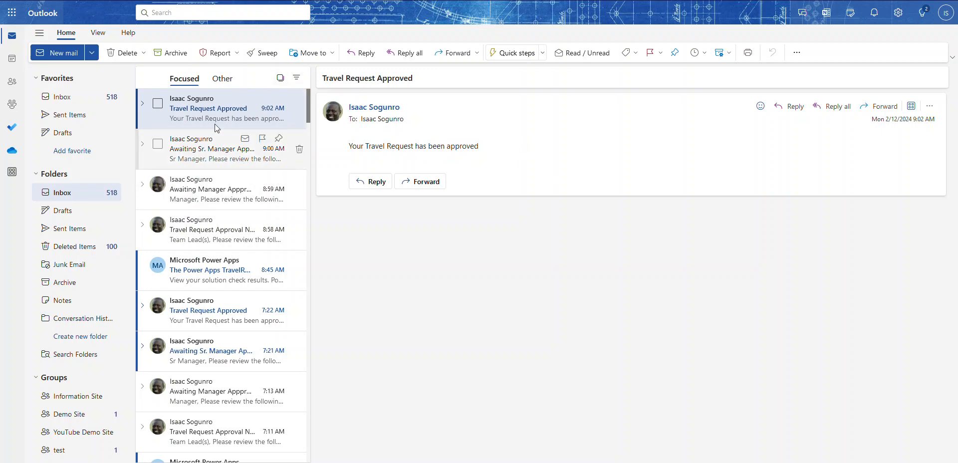
click(195, 157)
click(201, 122)
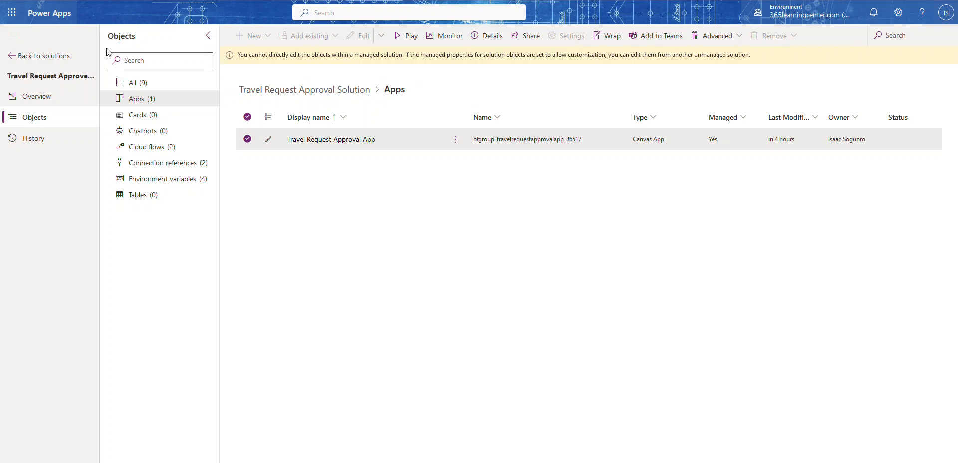
Return to the Power Apps solutions list, look at how a solution file is chosen for import, and close it without importing.
click(11, 57)
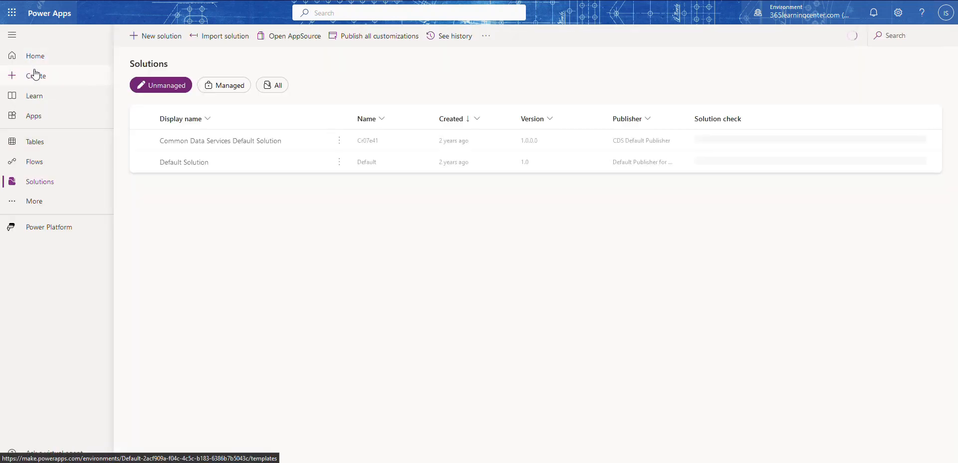
click(233, 40)
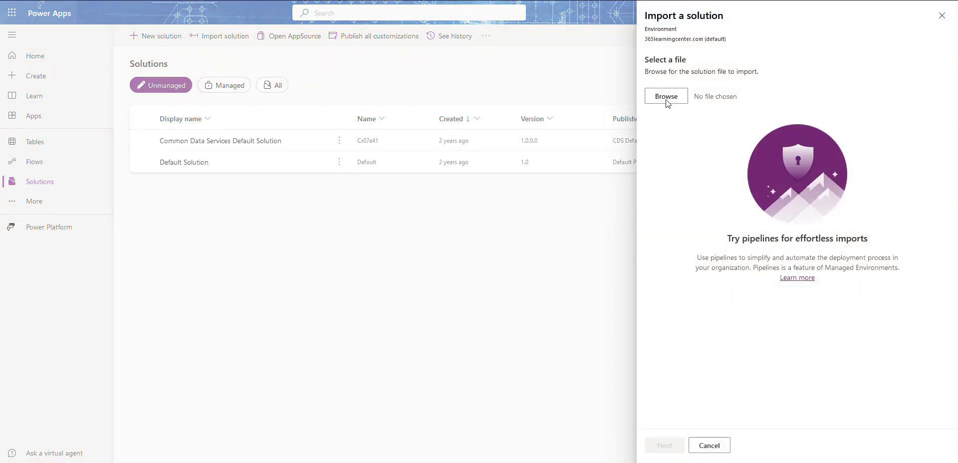
click(667, 102)
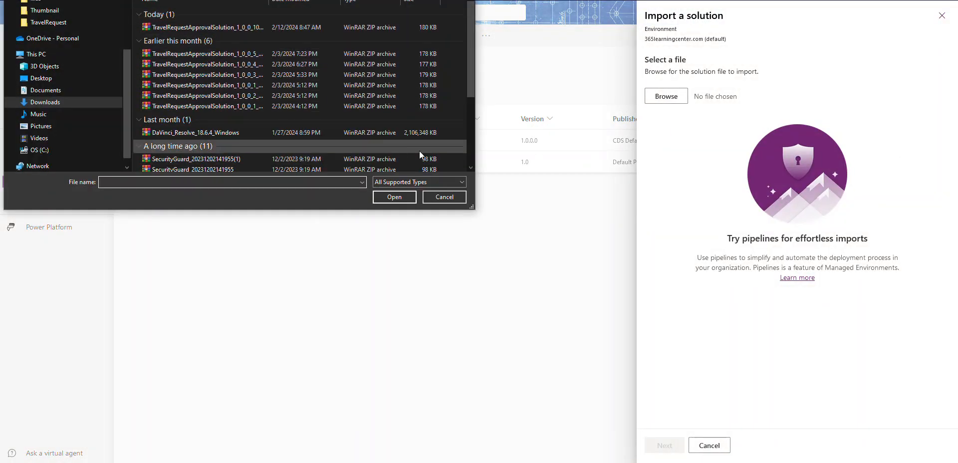
click(445, 197)
click(721, 445)
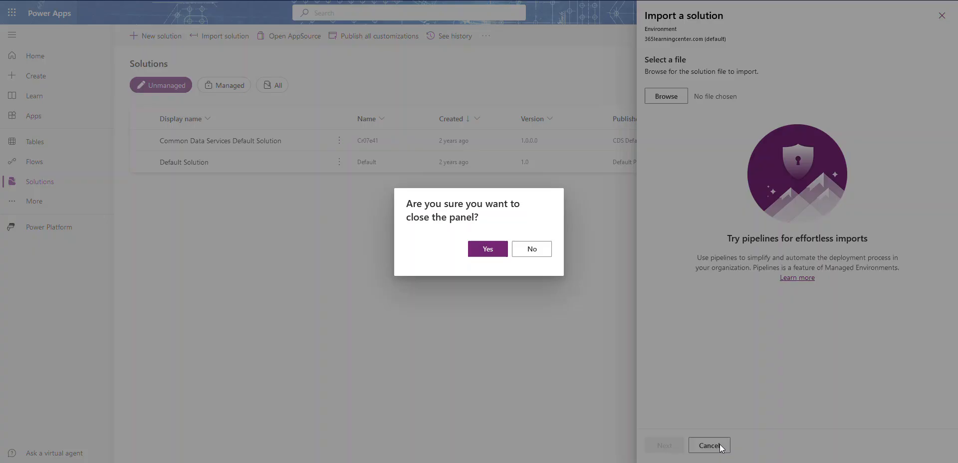
click(491, 251)
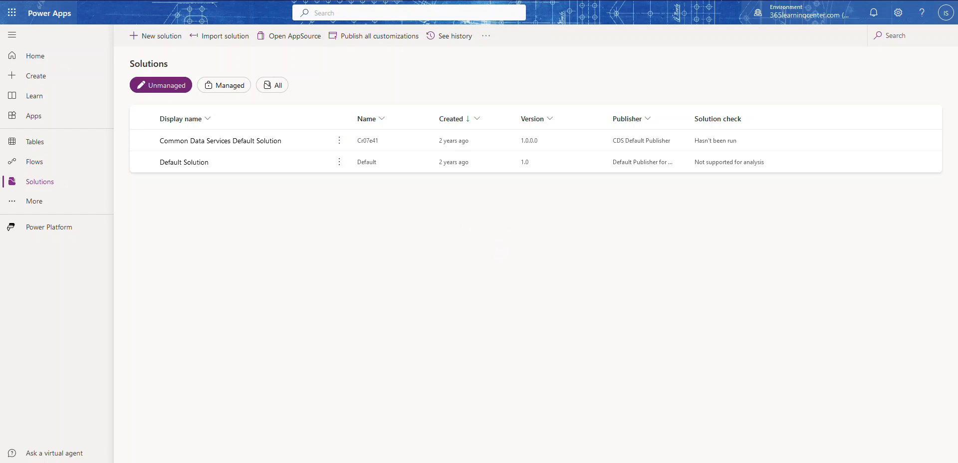
Switch to the OTG Training courses website, open the Power Apps Guard Patrol course and expand its introduction section's contents.
drag(0, 0, 837, 35)
key(F11)
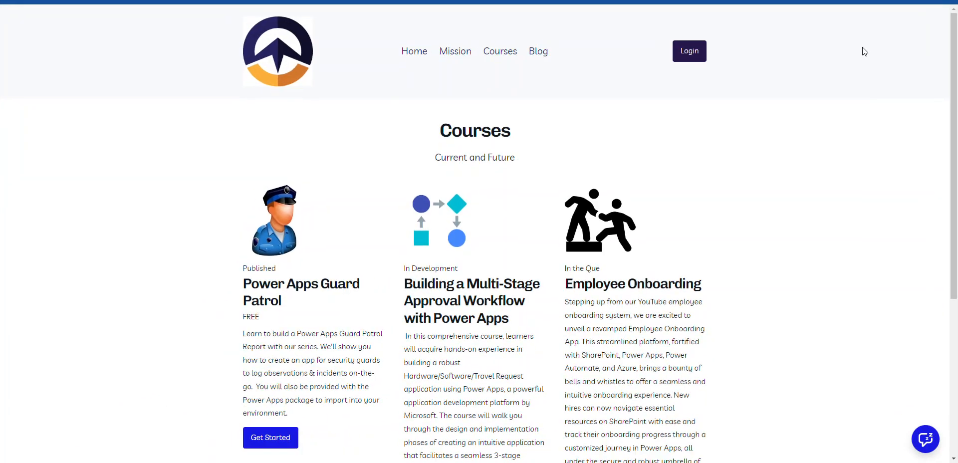
scroll(463, 246, down, 5)
scroll(462, 245, up, 3)
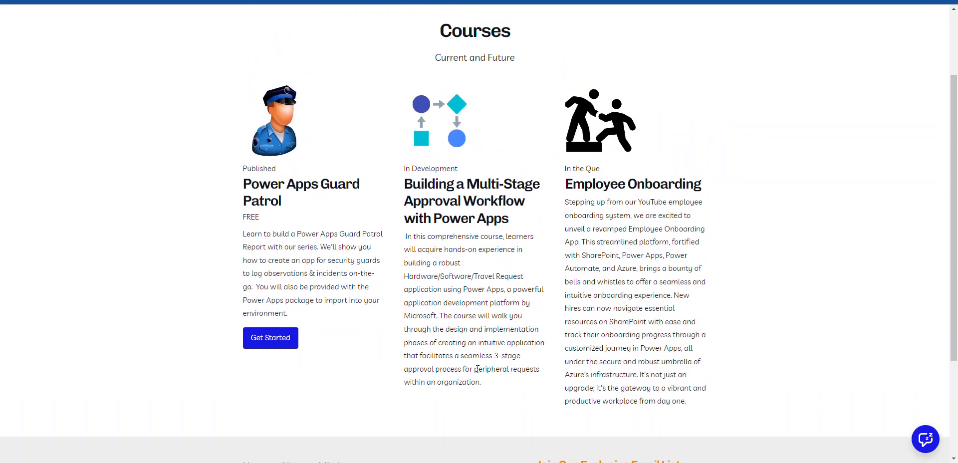
click(266, 345)
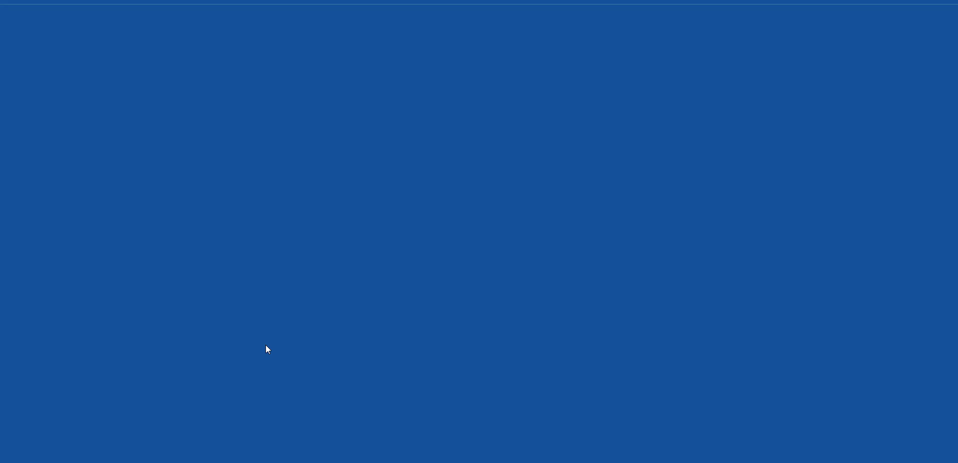
scroll(395, 280, down, 5)
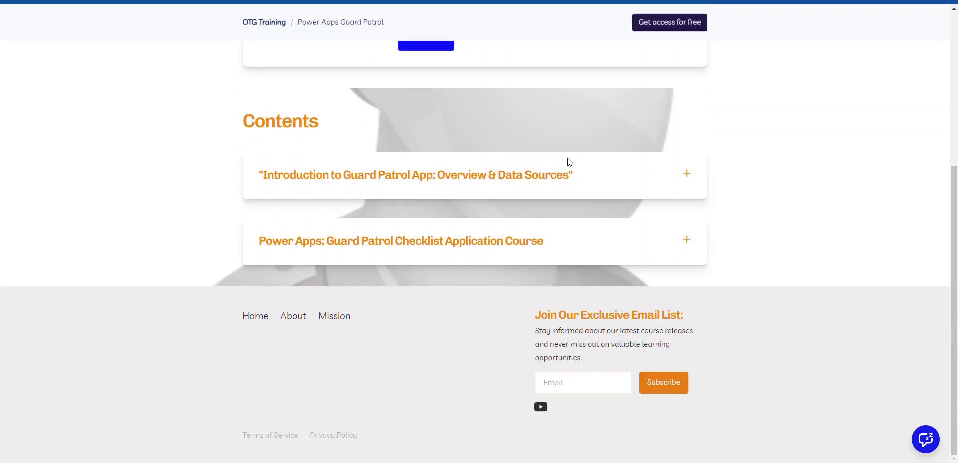
click(691, 175)
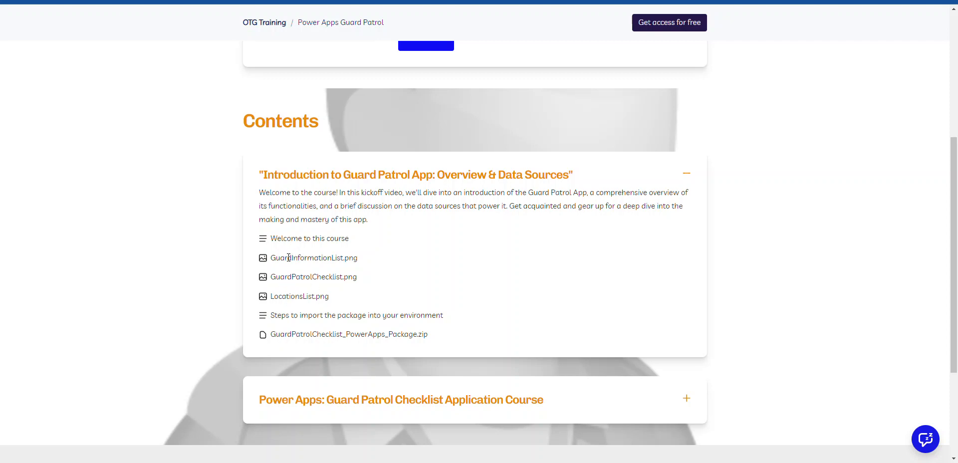
Review the files and lessons listed in the Guard Patrol course's introduction section, including GuardInformationList.png.
triple_click(266, 260)
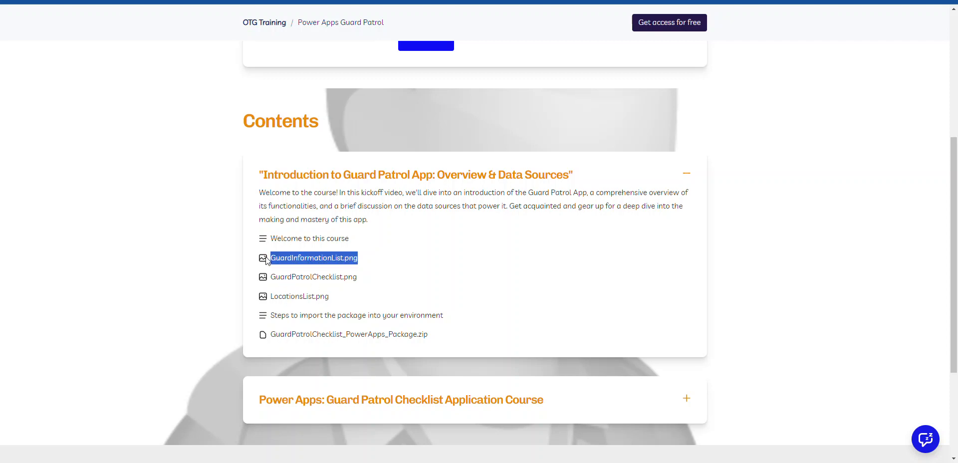
click(379, 265)
scroll(327, 339, down, 3)
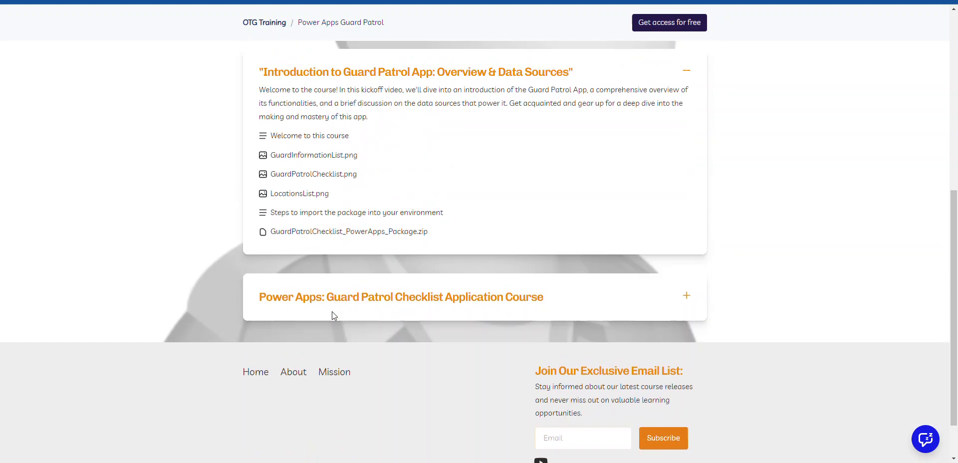
scroll(334, 307, up, 7)
scroll(343, 304, up, 1)
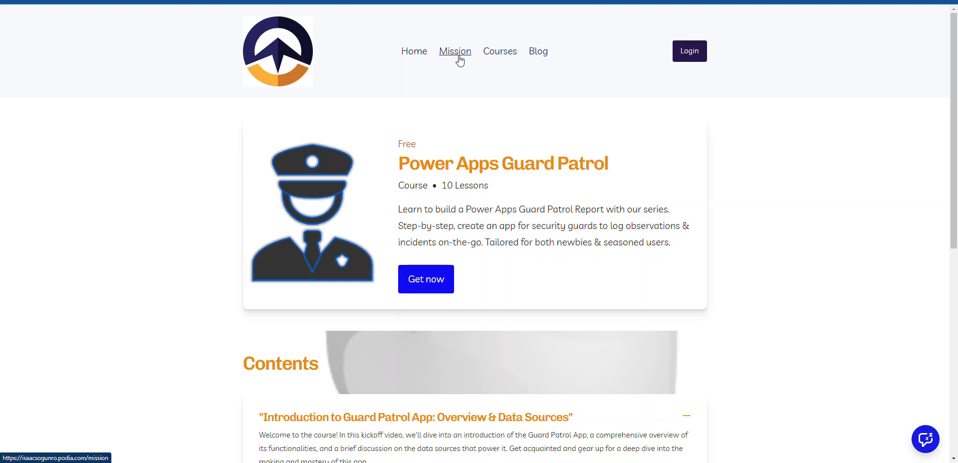
Go to the site's Courses page and look over the current and future courses offered.
click(502, 58)
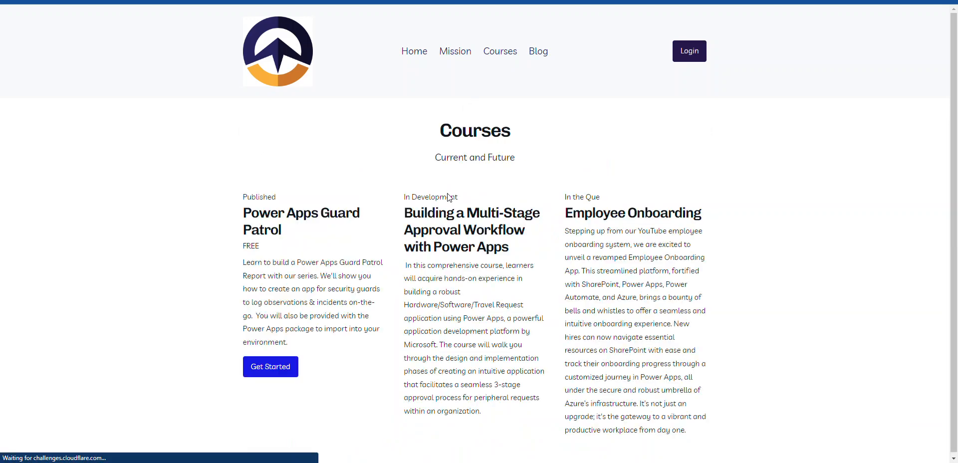
scroll(540, 397, down, 5)
scroll(470, 257, up, 4)
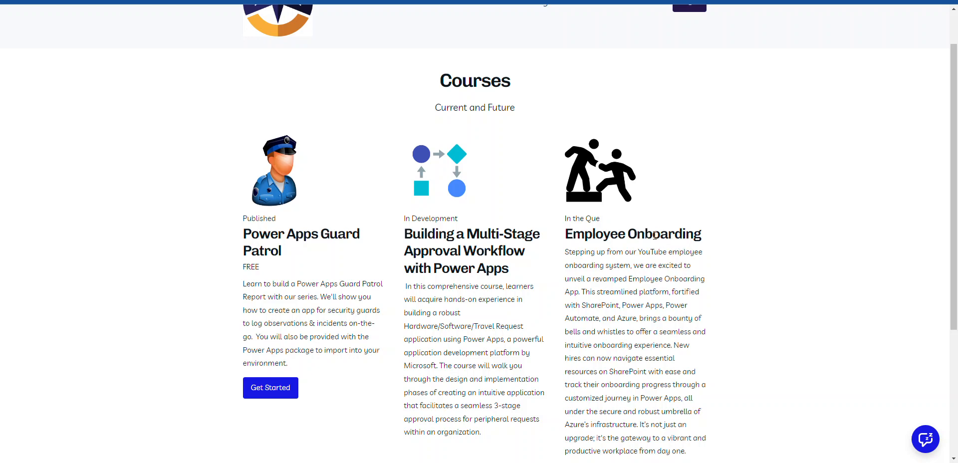
scroll(630, 228, up, 1)
scroll(623, 280, down, 4)
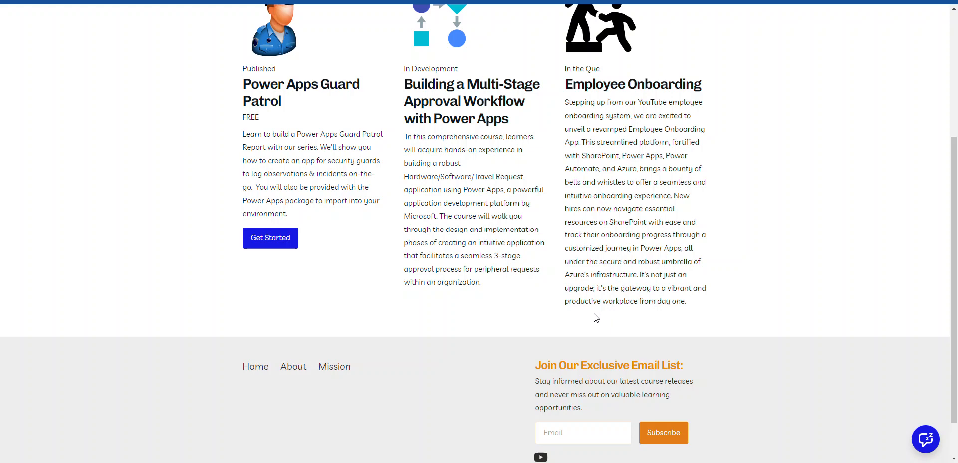
scroll(595, 317, down, 1)
scroll(597, 309, up, 5)
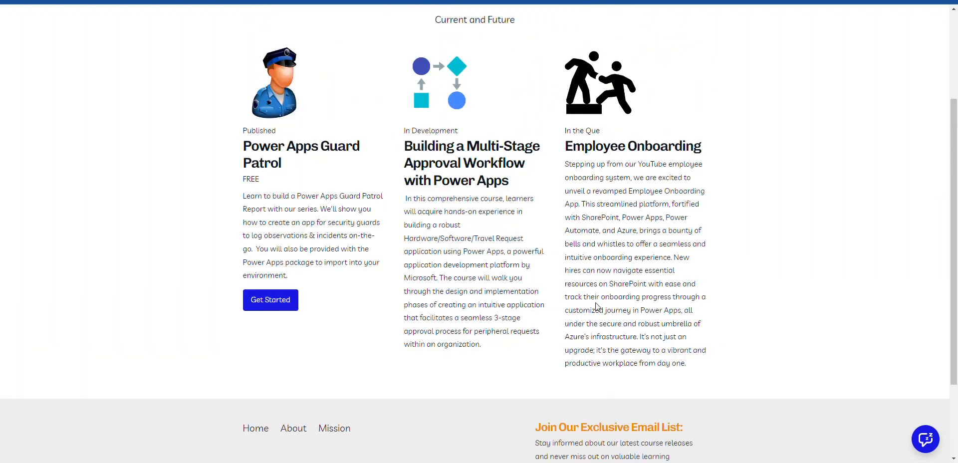
Read the Employee Onboarding course description and compare it with the multi-stage approval workflow course on the same page.
scroll(597, 297, down, 3)
drag(580, 205, 644, 272)
click(676, 255)
click(650, 309)
scroll(642, 347, down, 1)
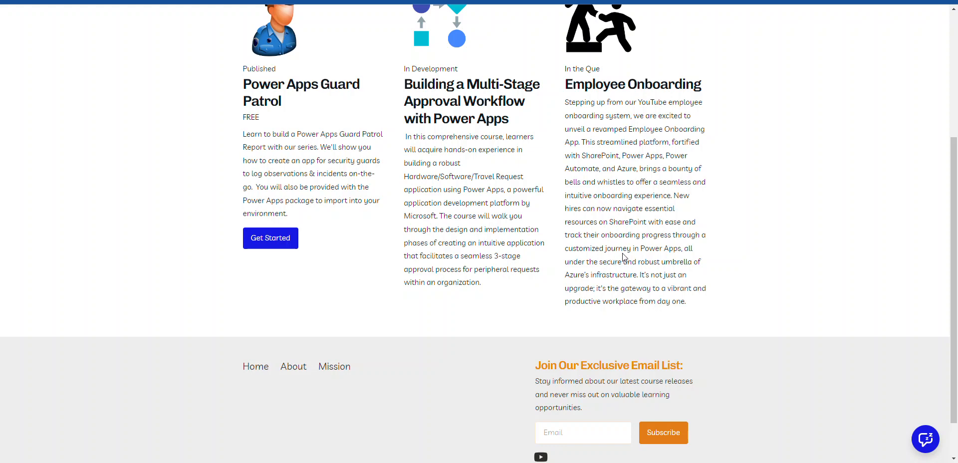
scroll(623, 253, up, 4)
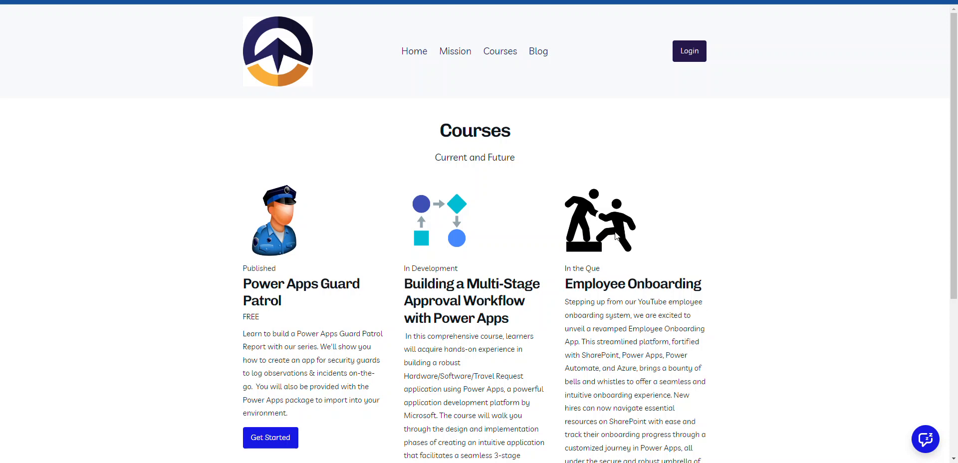
scroll(539, 285, down, 4)
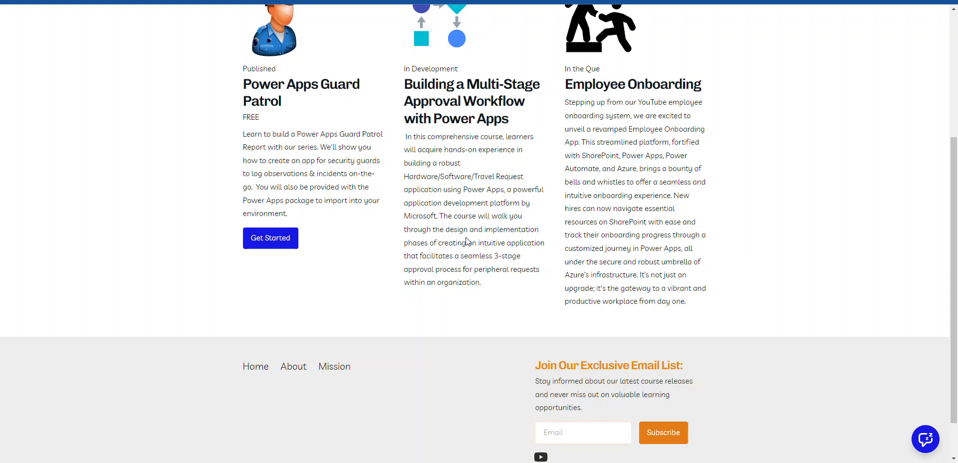
scroll(547, 306, up, 3)
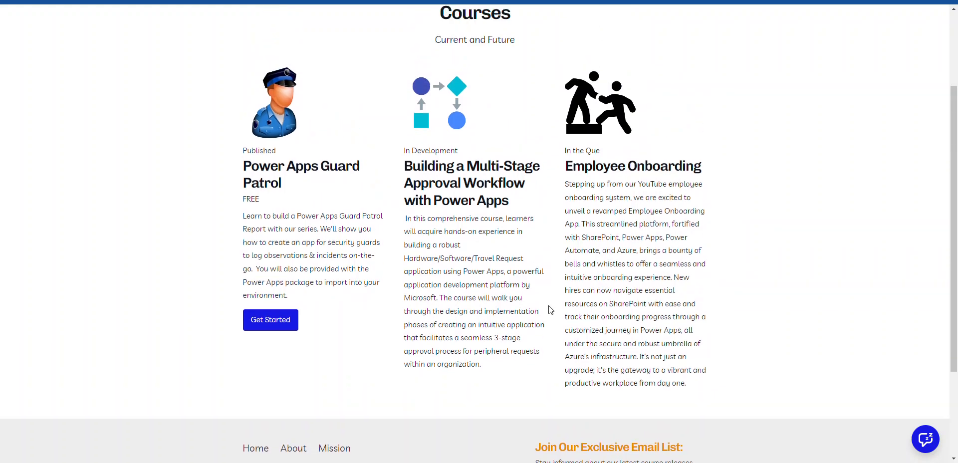
scroll(647, 302, up, 1)
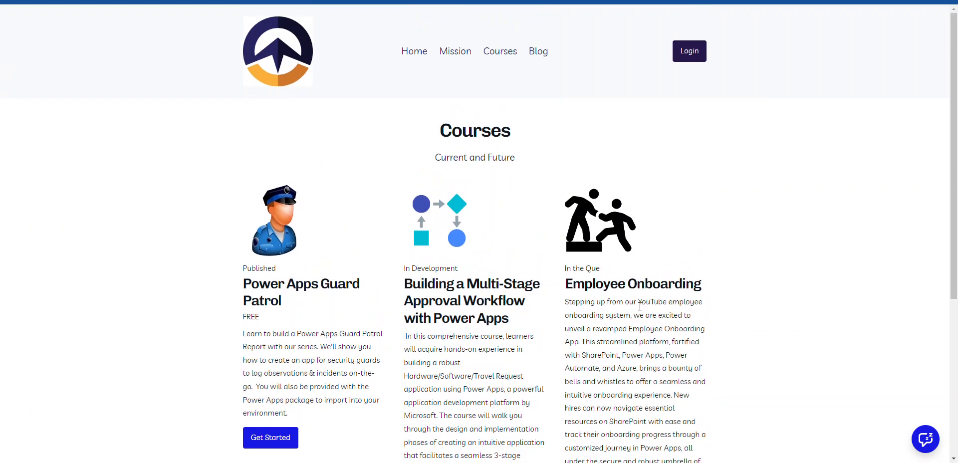